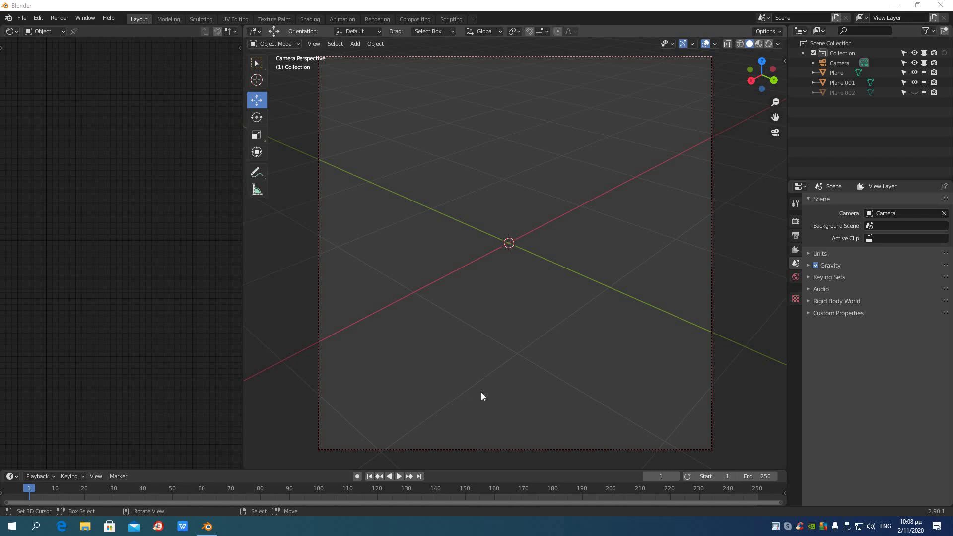
Step: Add a cube mesh with a size of 2 m at the world origin
left_click(359, 43)
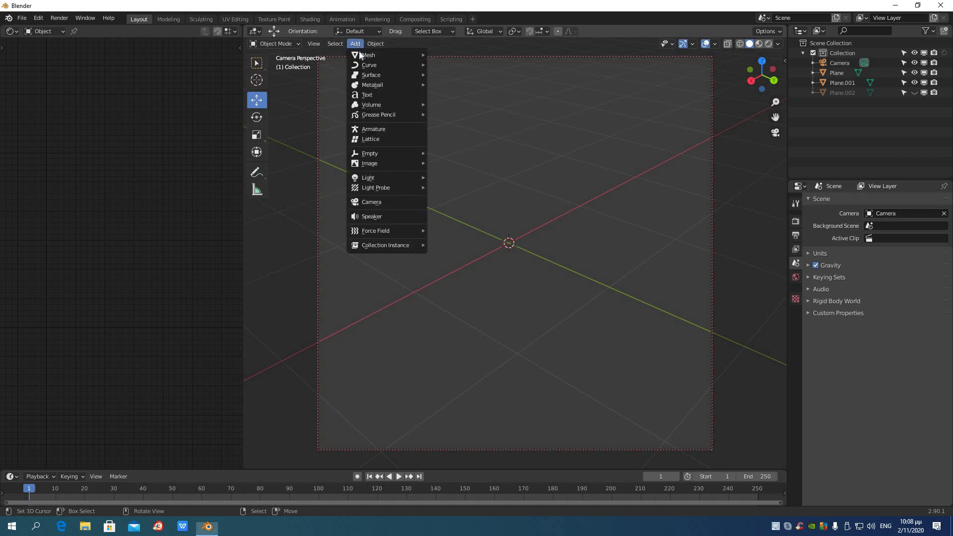
mouse_move(376, 56)
left_click(449, 64)
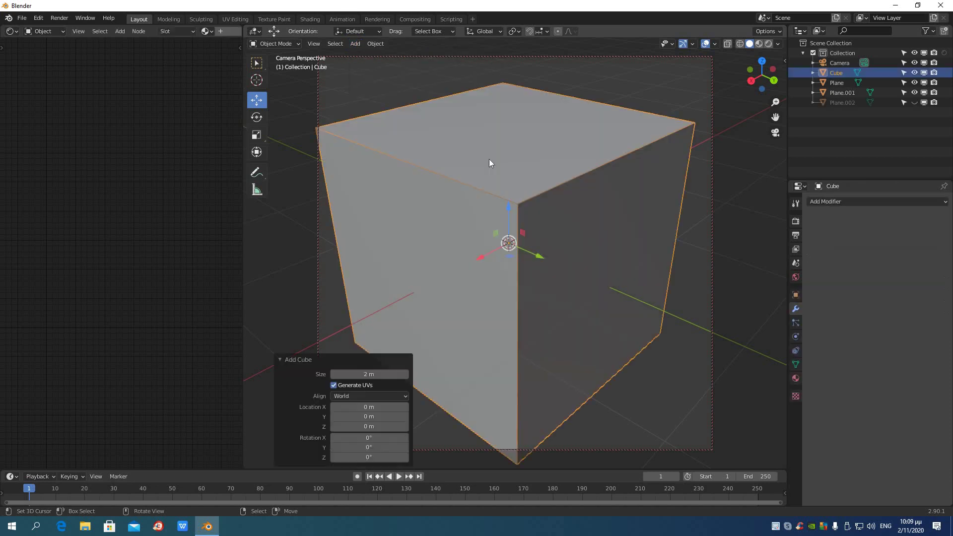
middle_click_drag(568, 257, 550, 281)
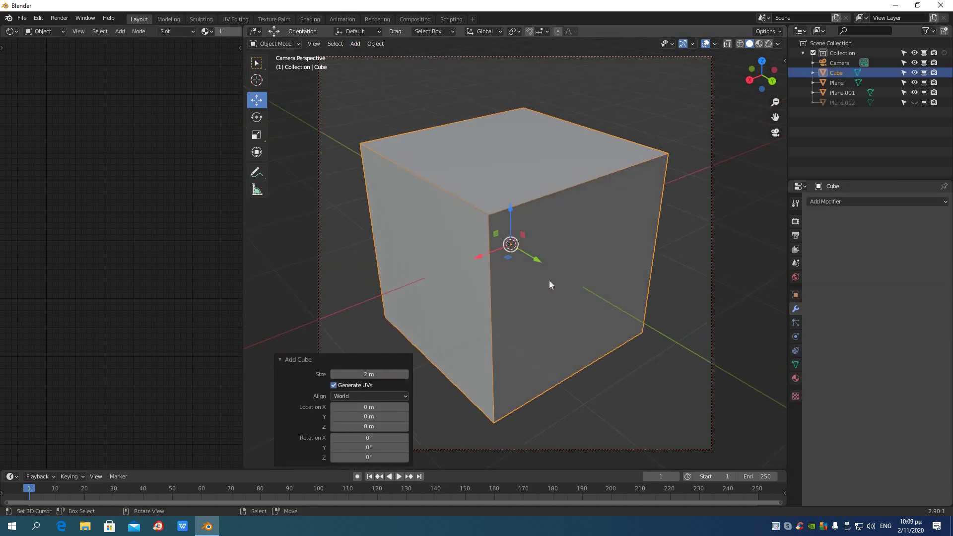
left_click(280, 360)
middle_click_drag(537, 366, 538, 371)
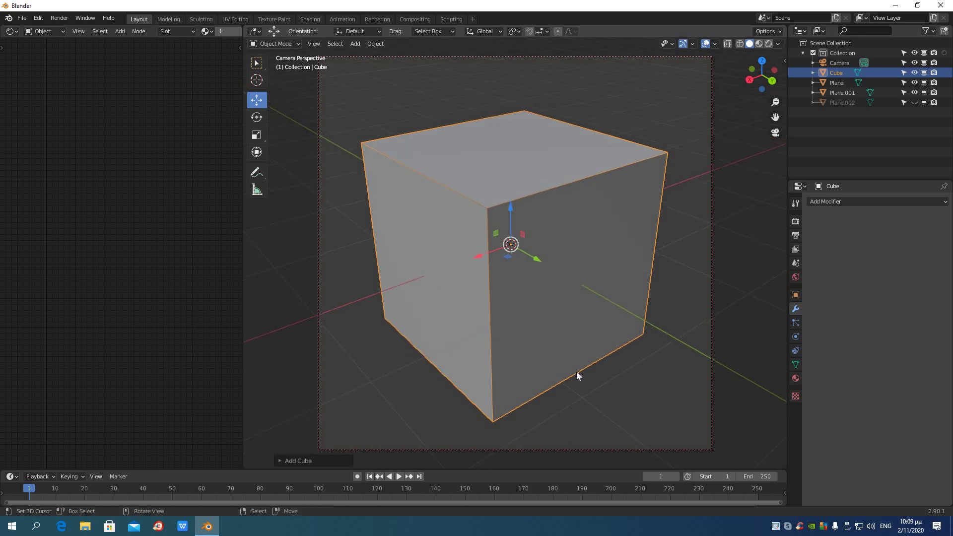
mouse_move(568, 365)
middle_mouse_down()
mouse_move(559, 362)
mouse_move(568, 364)
middle_mouse_up()
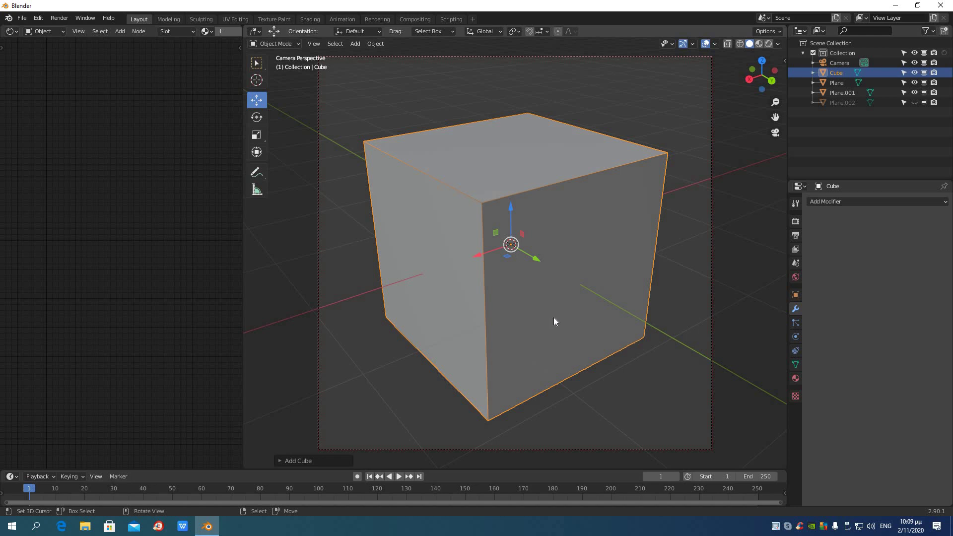
Step: Enter Edit Mode on the cube, select only its front face on the Y axis side, and start Grid Modeler on it
key("Tab")
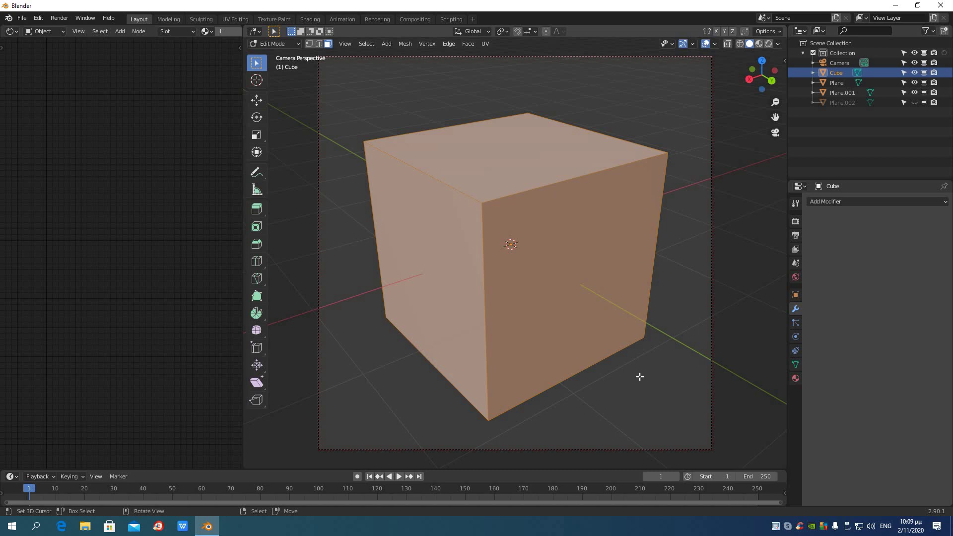
key("alt")
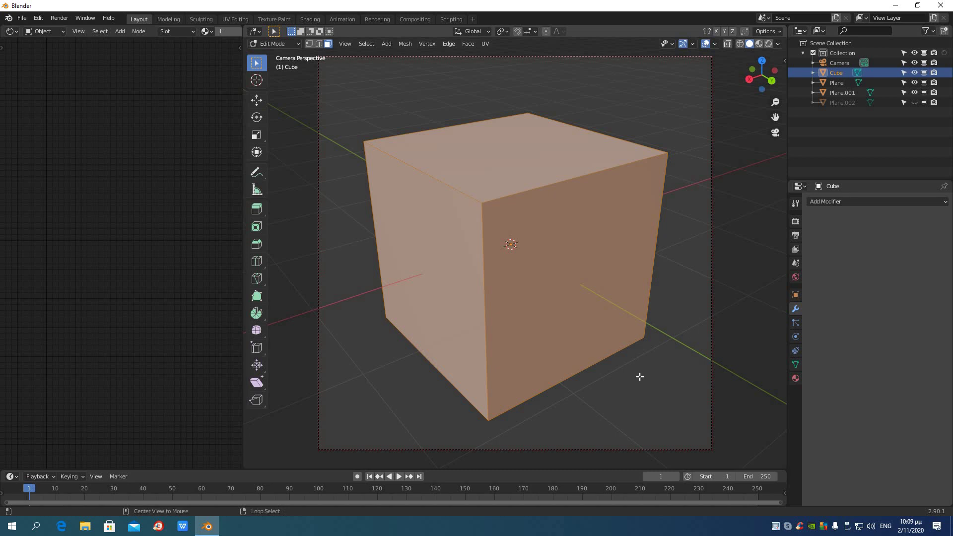
key("alt+a")
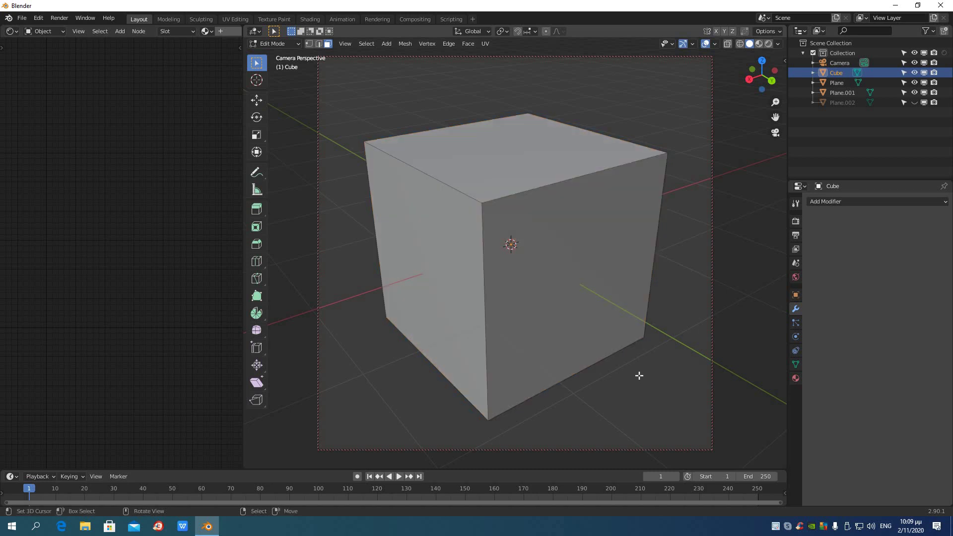
left_click(576, 309)
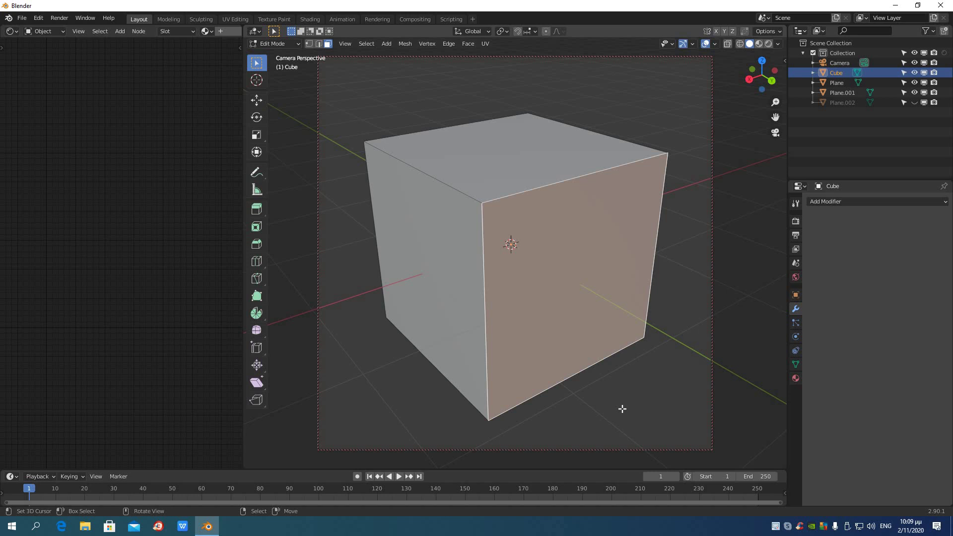
right_click(622, 409)
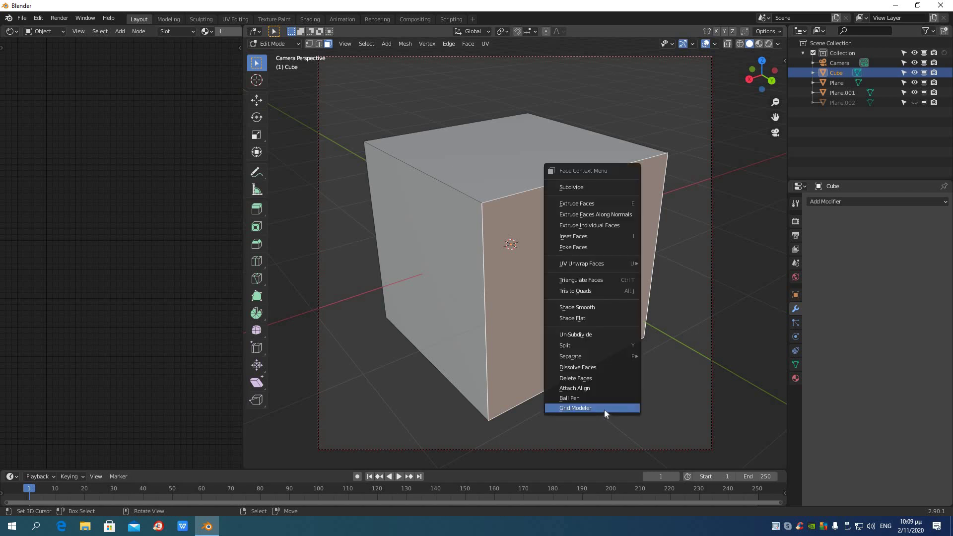
left_click(599, 410)
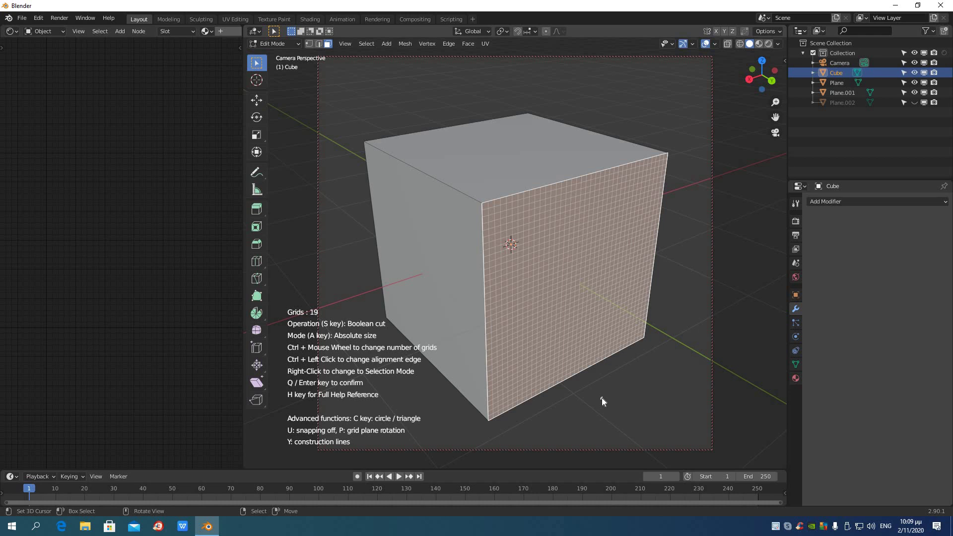
middle_click_drag(611, 384, 588, 386)
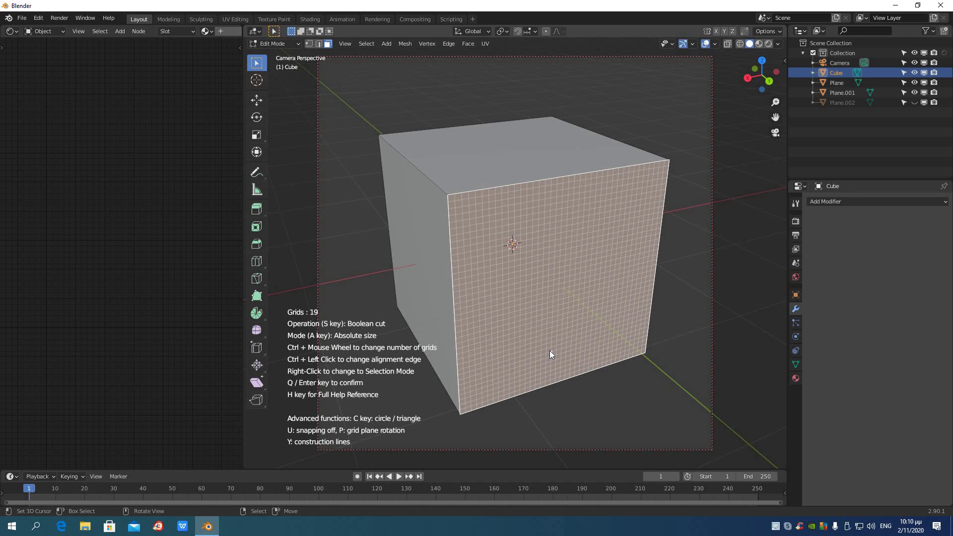
Step: Extend the modelling grid beyond the face's borders and set the number of grids to 20
key("alt")
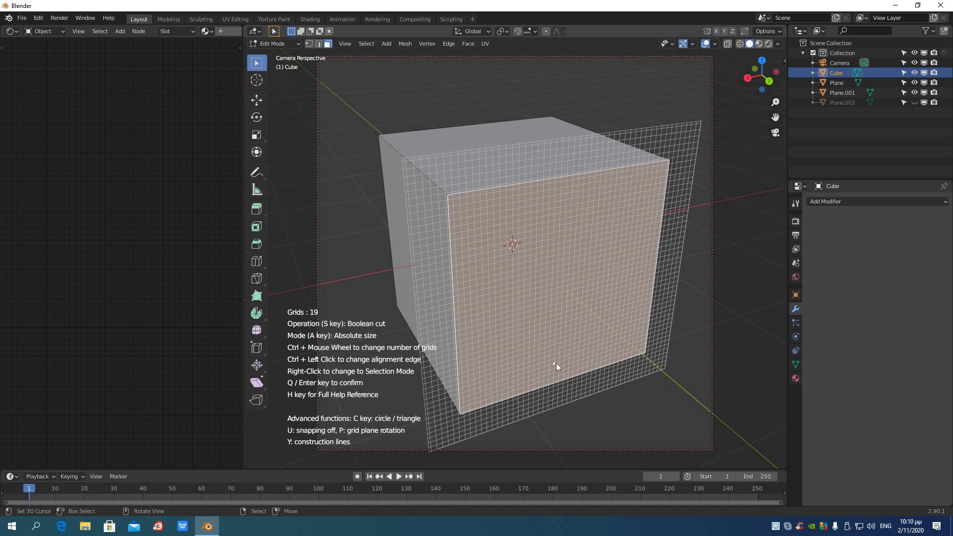
key("ctrl")
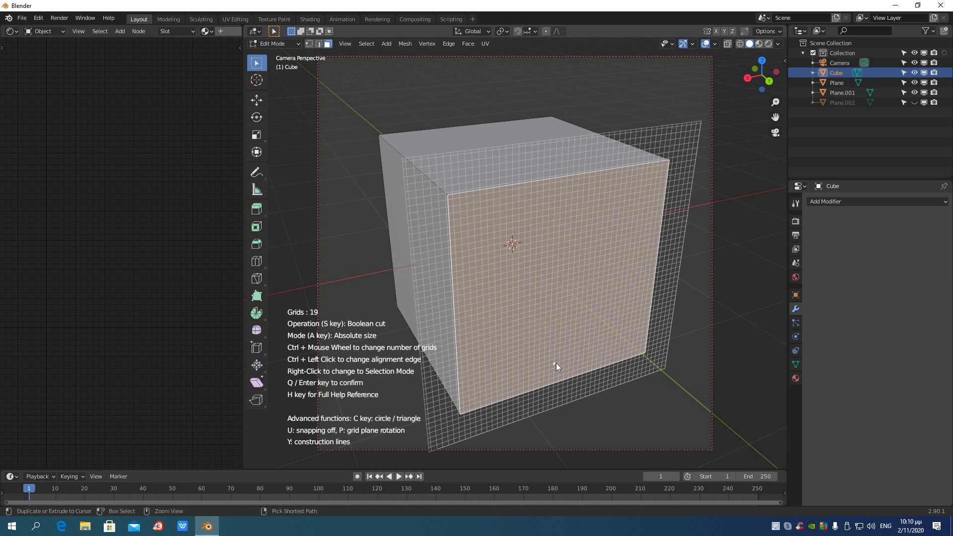
scroll(556, 362, "up", 7, "ctrl")
scroll(555, 363, "up", 6, "ctrl")
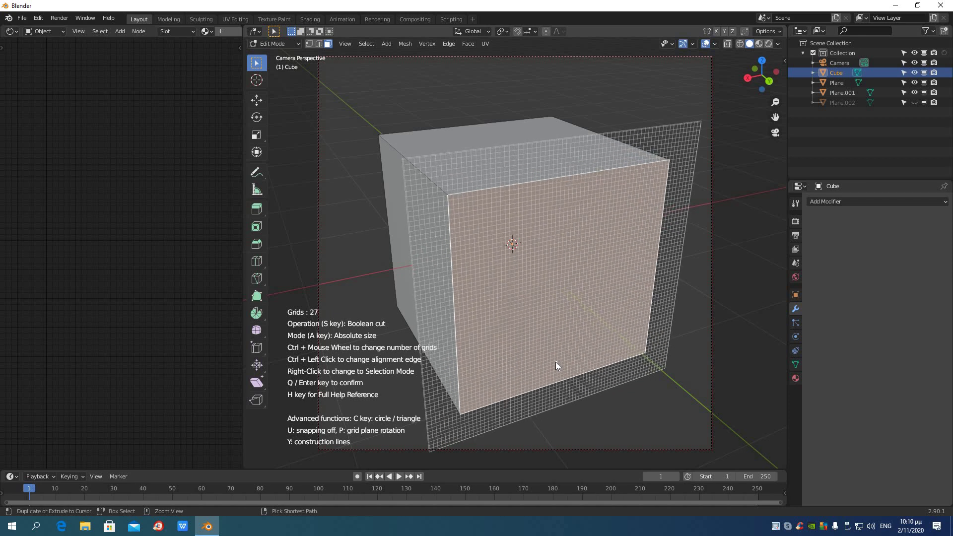
scroll(556, 362, "down", 6, "ctrl")
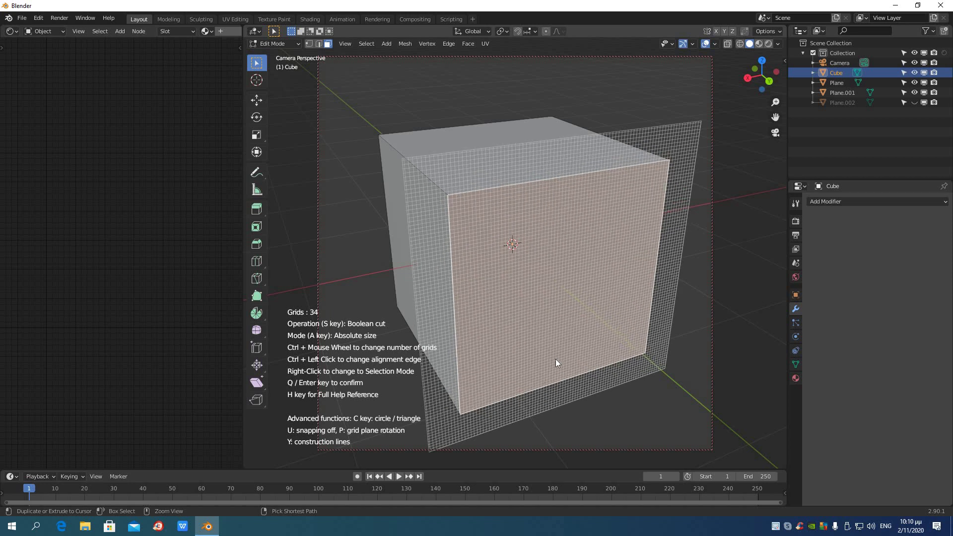
scroll(556, 364, "down", 17, "ctrl")
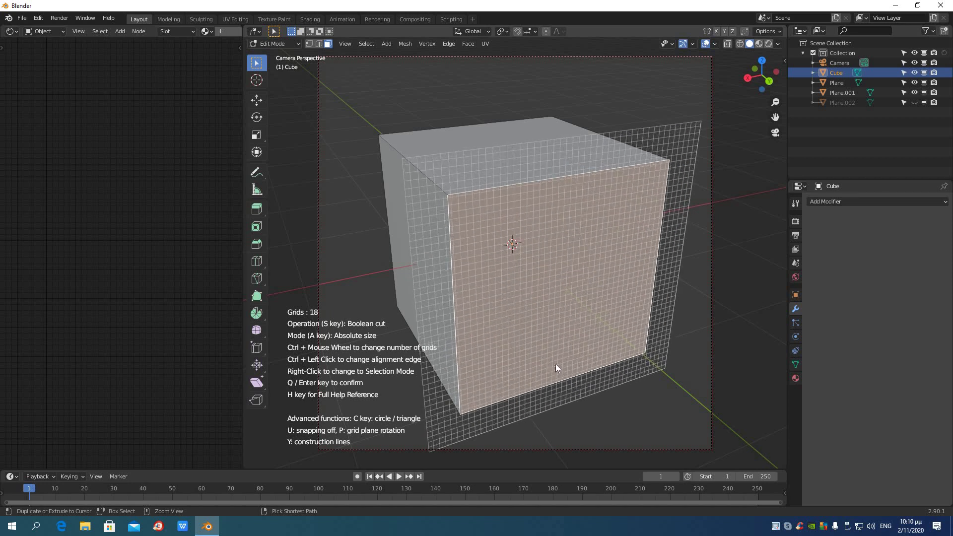
scroll(556, 360, "up", 11, "ctrl")
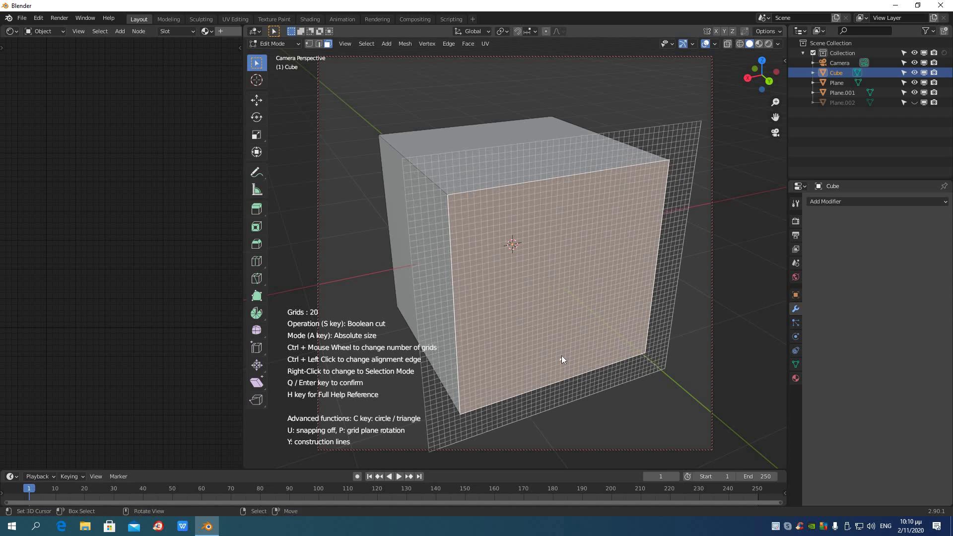
Step: Try coarser and finer grid densities on the face, then set the number of grids to 14
middle_click_drag(558, 354, 555, 345)
scroll(556, 346, "up", 2)
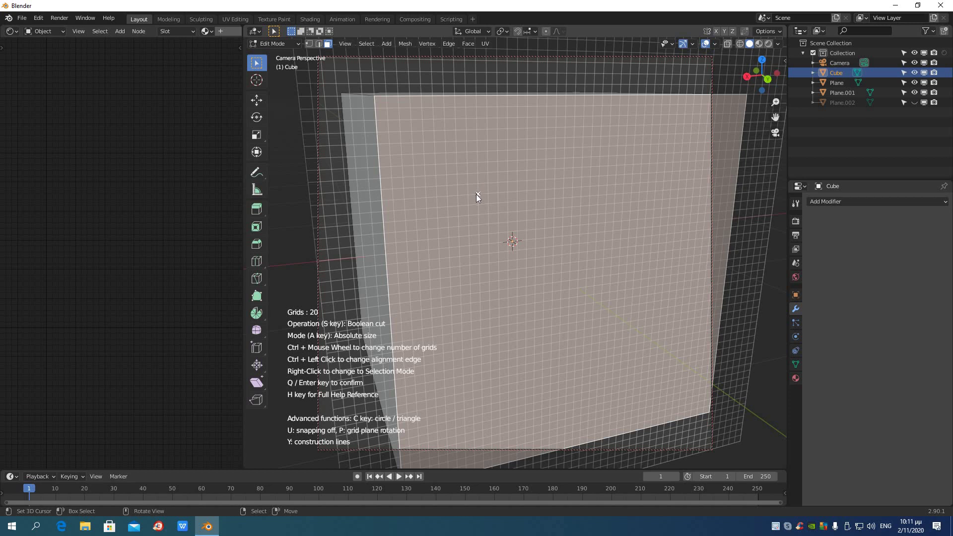
scroll(476, 195, "down", 6, "ctrl")
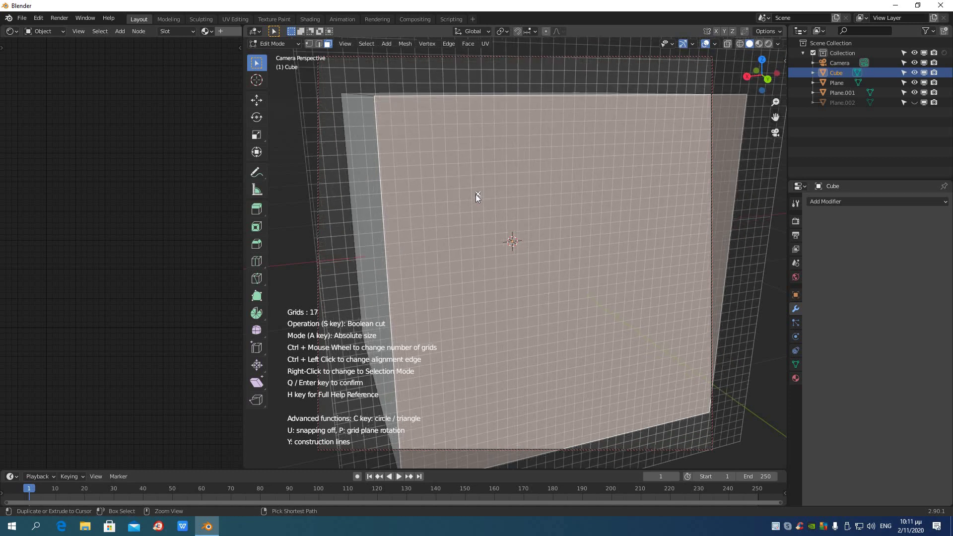
scroll(476, 195, "down", 10, "ctrl")
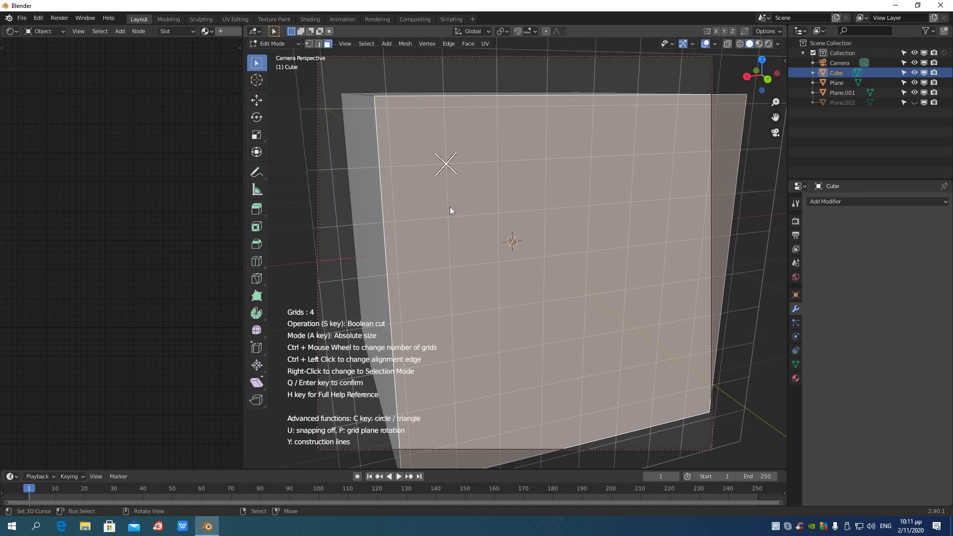
scroll(496, 229, "up", 9, "ctrl")
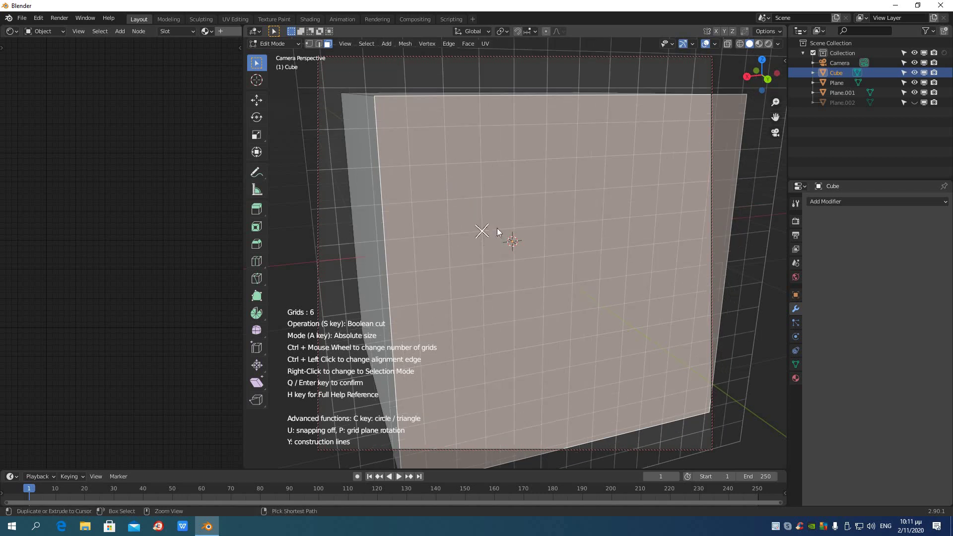
scroll(497, 230, "up", 16, "ctrl")
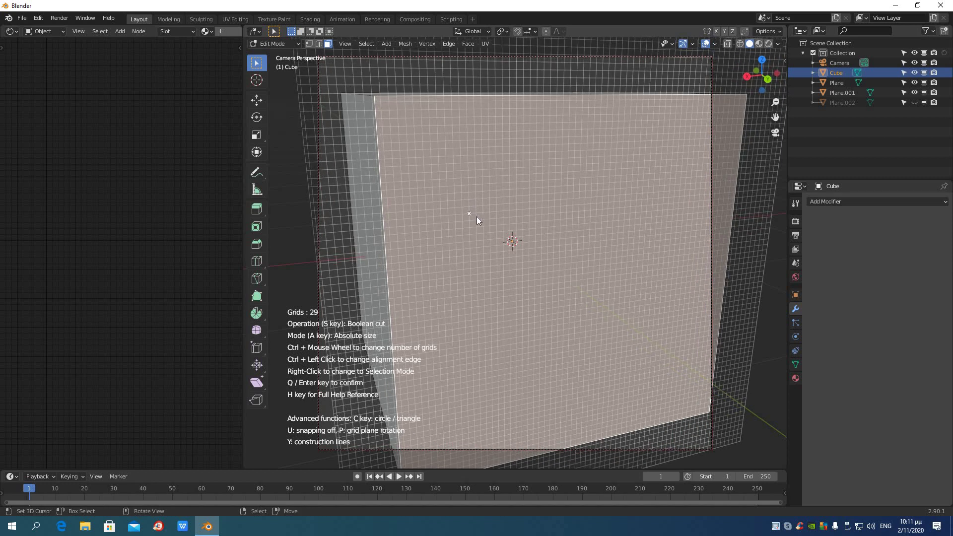
scroll(476, 219, "up", 2, "ctrl")
scroll(475, 226, "down", 12, "ctrl")
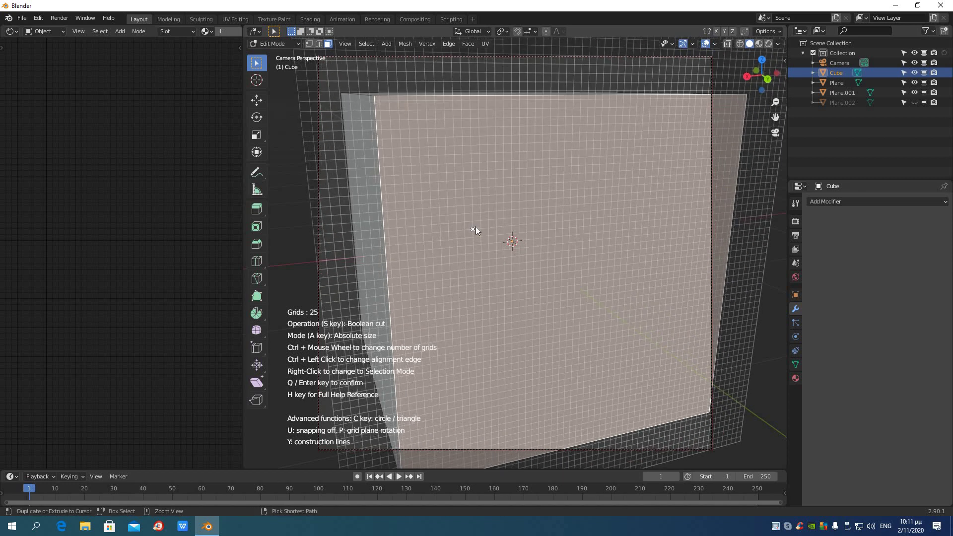
scroll(478, 228, "down", 3, "ctrl")
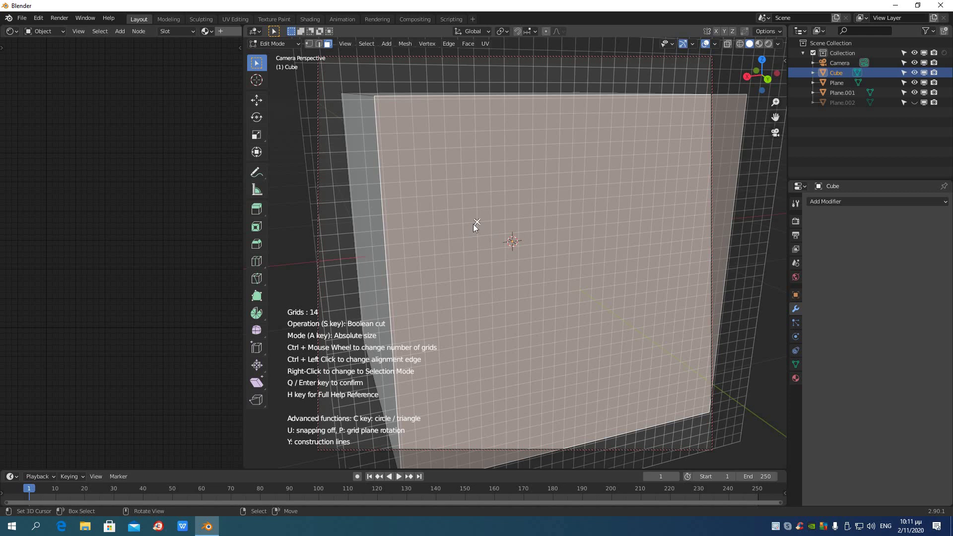
Step: Draw a closed, narrow six-sided outline with one slanted side near the face's upper-left corner and apply it as a Boolean cut
scroll(505, 240, "down", 3)
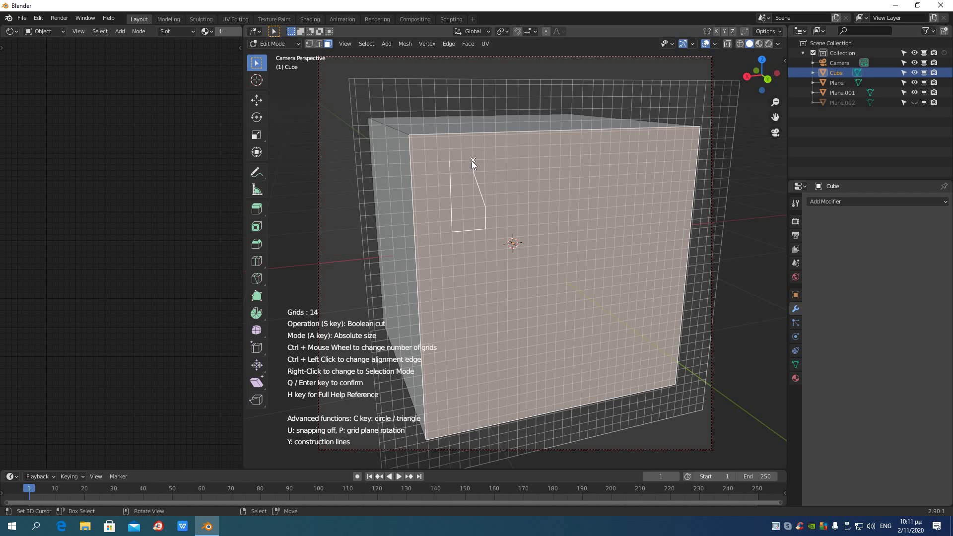
left_click(454, 160)
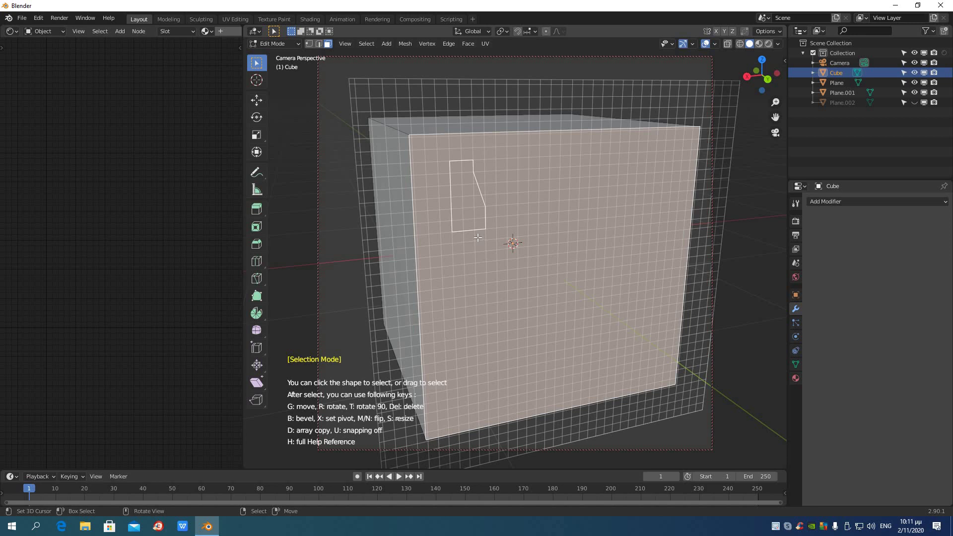
key("Return")
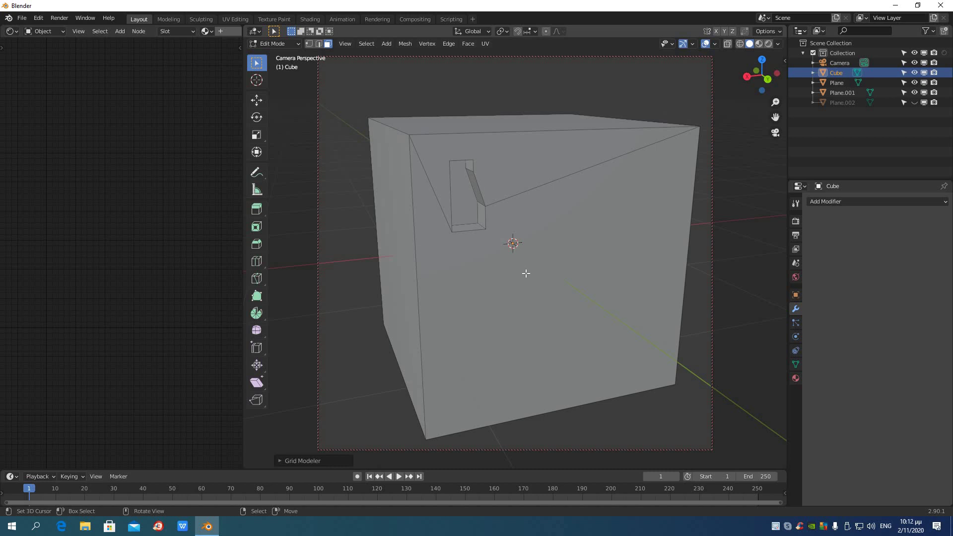
Step: Set the Boolean cut's depth to 1.72 so it forms a shallow recess instead of a deep opening
mouse_move(526, 273)
middle_mouse_down()
mouse_move(481, 263)
mouse_move(532, 272)
mouse_move(519, 253)
mouse_move(513, 282)
mouse_move(506, 231)
middle_mouse_up()
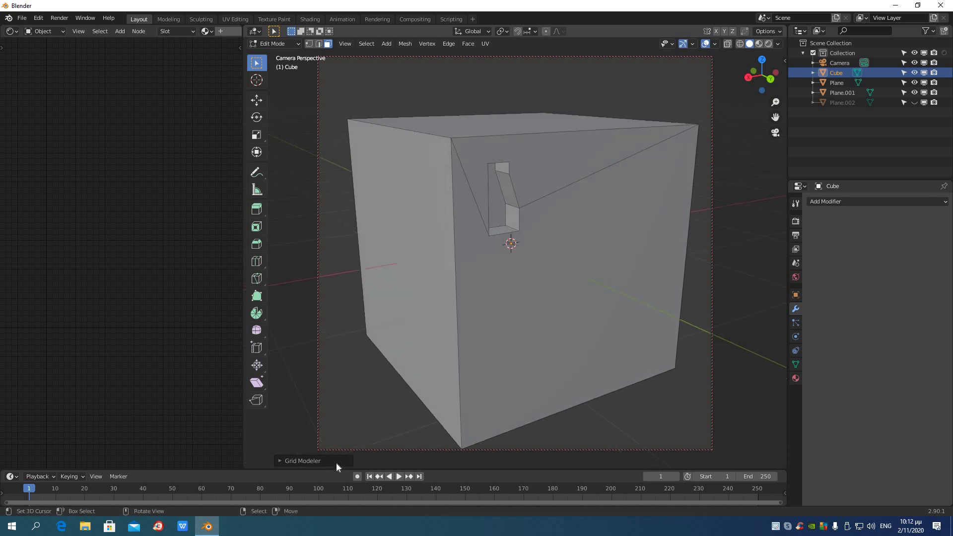
left_click(280, 461)
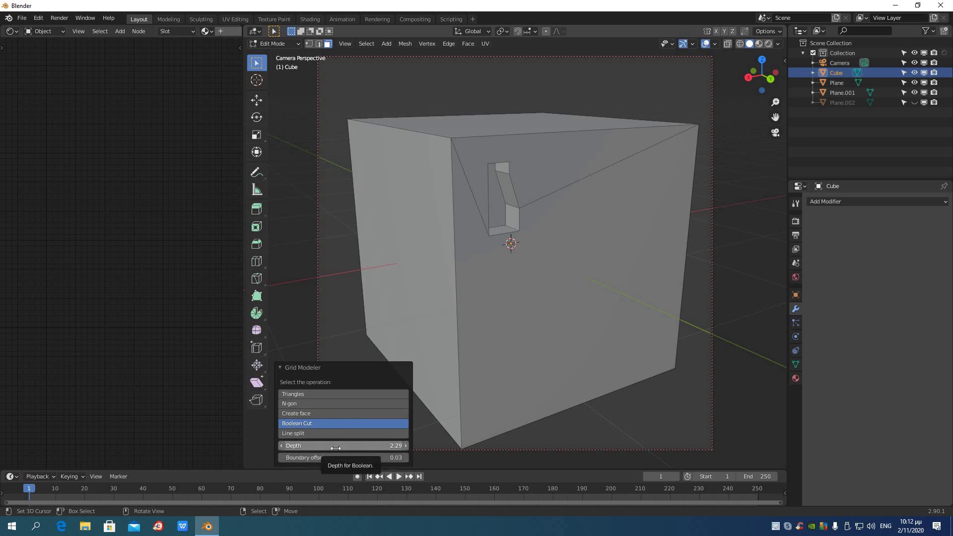
left_click_drag(336, 449, 305, 455)
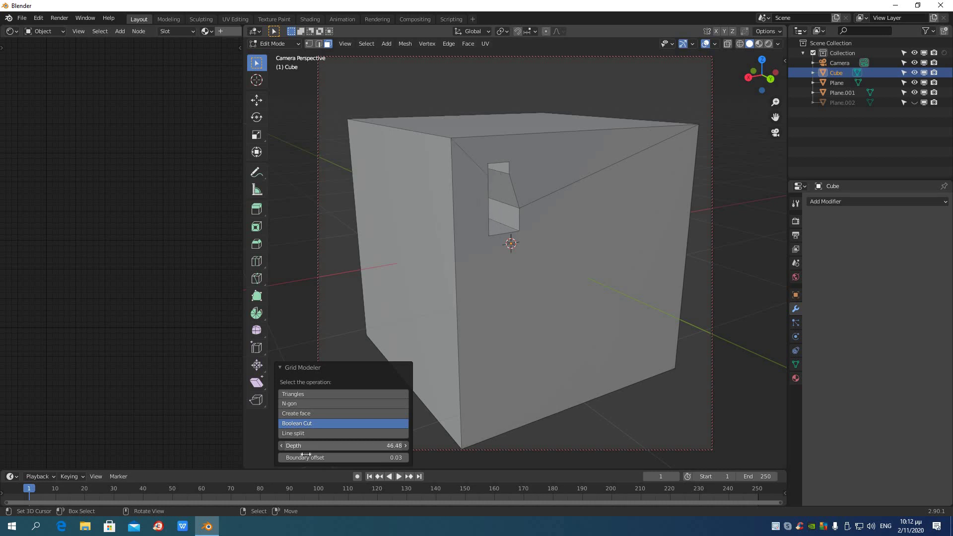
mouse_move(615, 351)
middle_mouse_down()
mouse_move(576, 349)
mouse_move(604, 341)
mouse_move(588, 341)
mouse_move(624, 363)
middle_mouse_up()
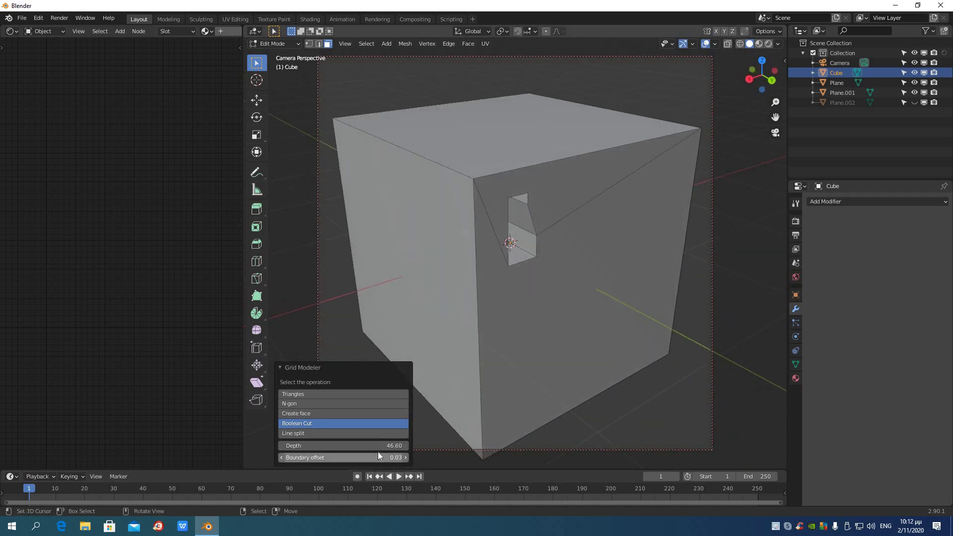
left_click_drag(377, 446, 367, 446)
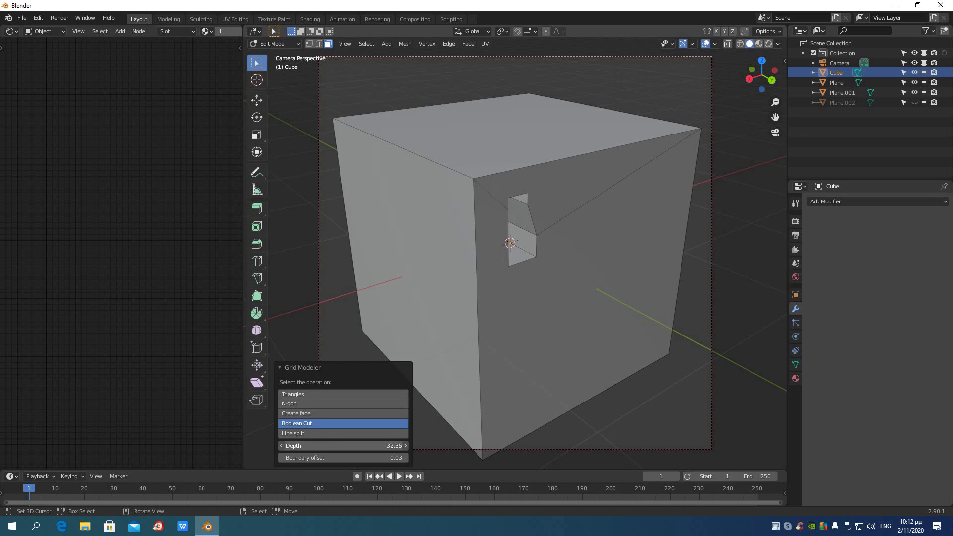
left_click_drag(367, 446, 363, 446)
left_click_drag(362, 445, 350, 446)
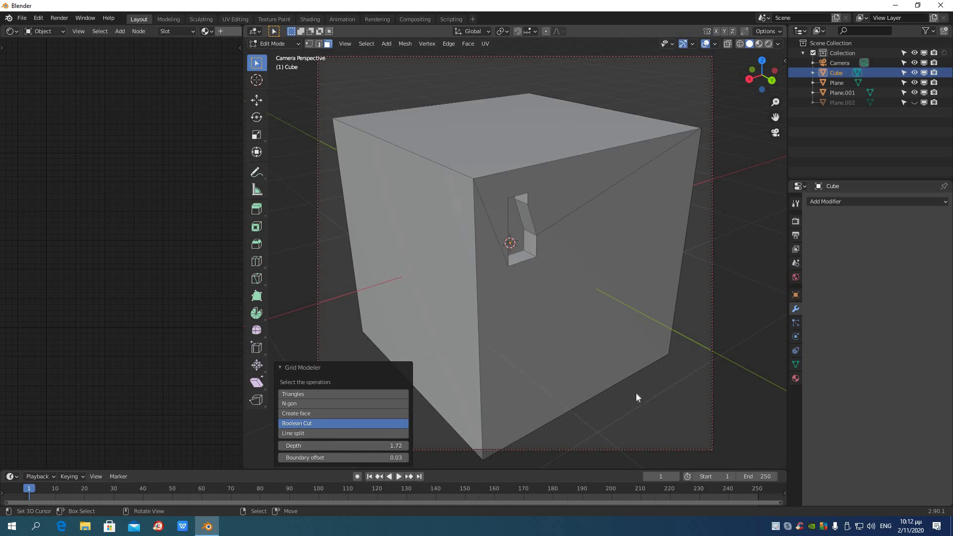
middle_click_drag(615, 411, 612, 408)
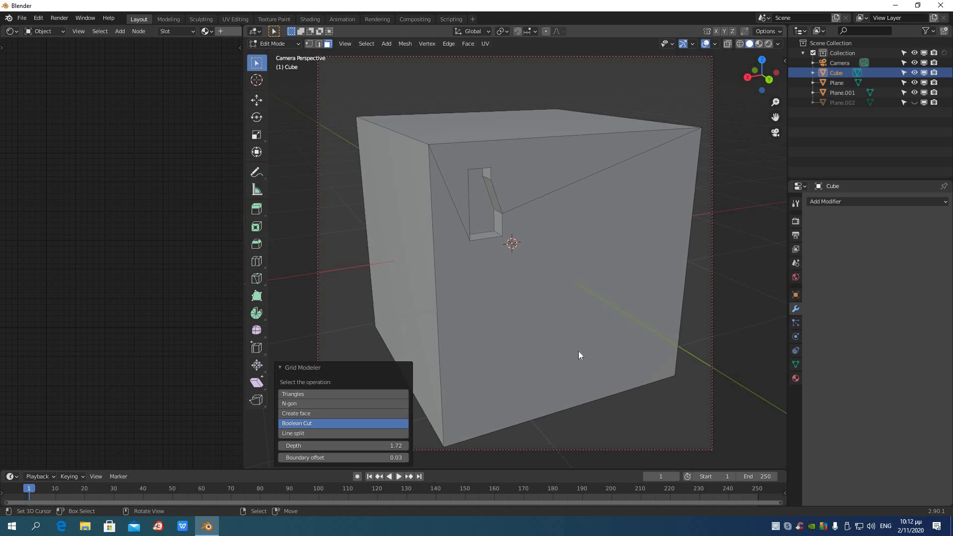
Step: Start Grid Modeler on the cube's large front face and extend the grid beyond the face's borders
left_click(592, 345)
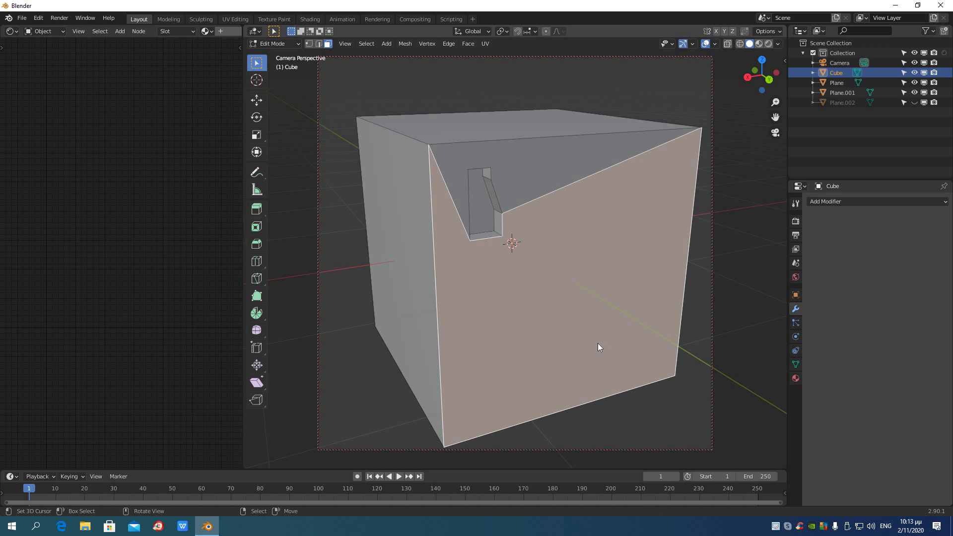
right_click(598, 344)
left_click(598, 344)
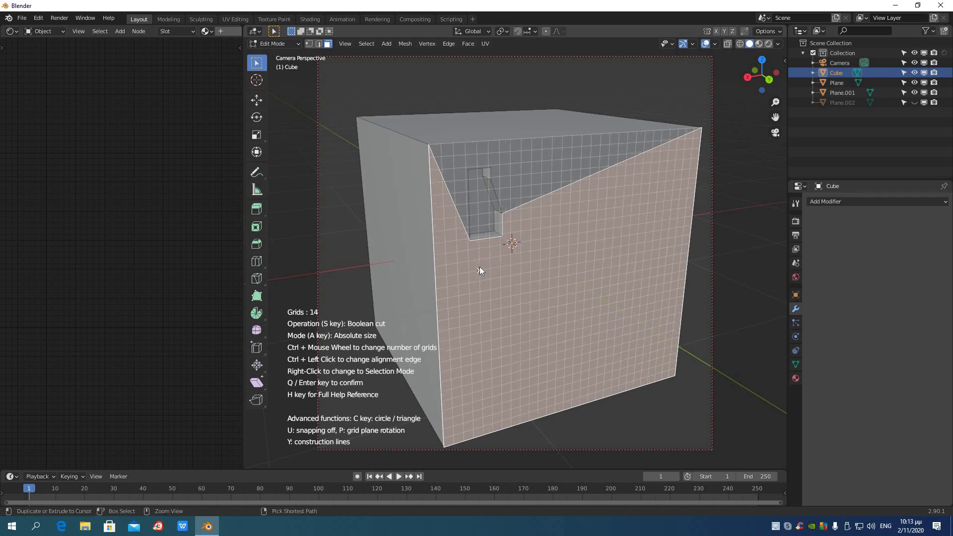
key("y")
scroll(480, 267, "up", 6, "alt")
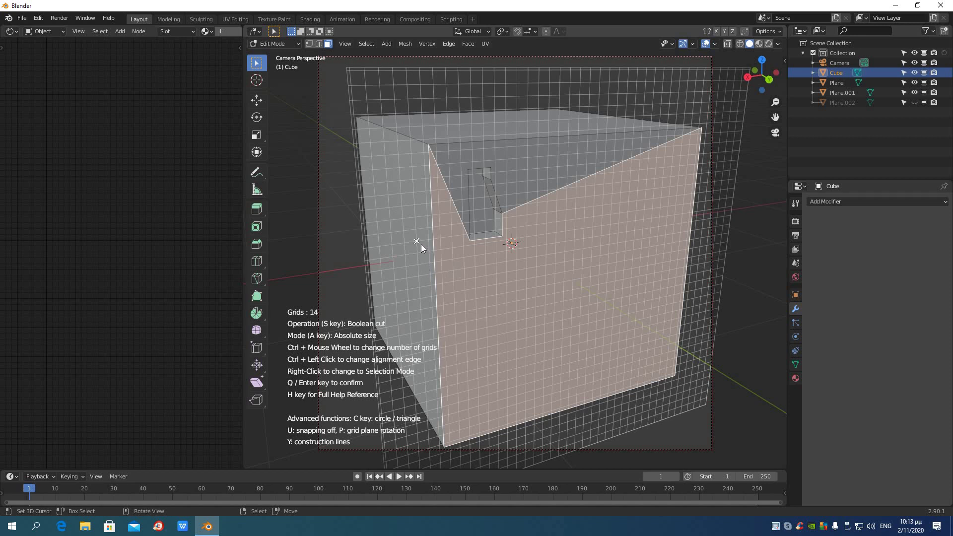
Step: Draw a closed four-sided outline with slanted ends across the front face's left edge and apply it as a Boolean cut
left_click(421, 245)
left_click(466, 268)
left_click(427, 392)
left_click(417, 242)
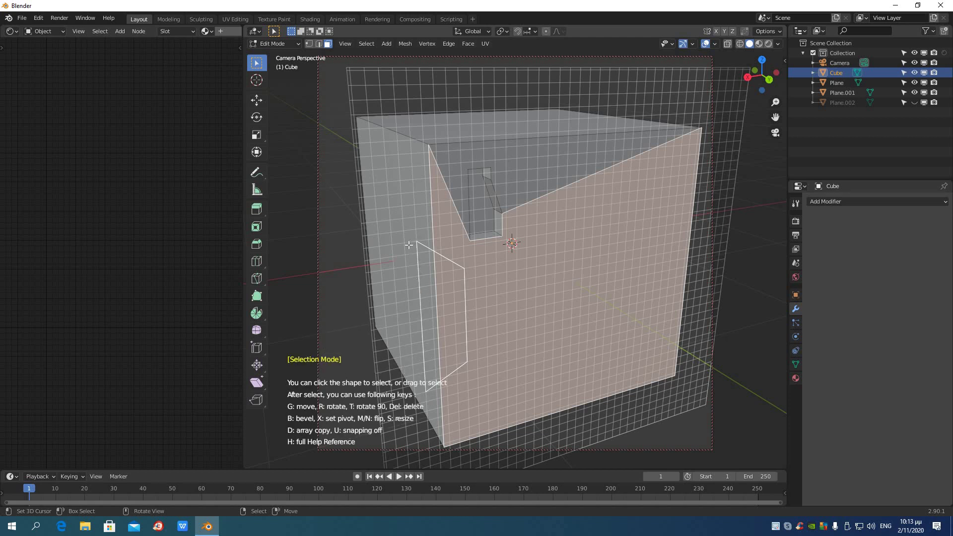
key("Return")
middle_click_drag(478, 340, 436, 290)
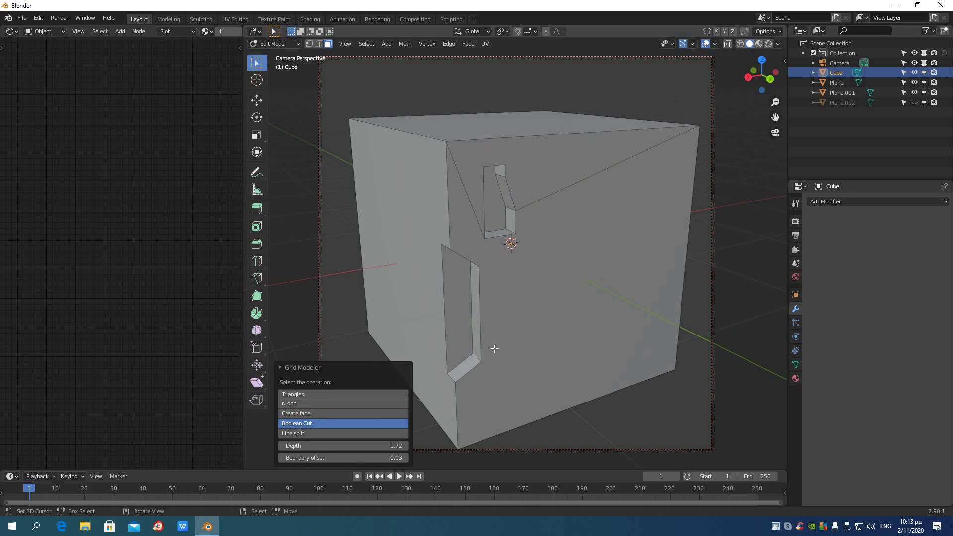
middle_click_drag(493, 347, 543, 327)
Step: Start Grid Modeler on the front face again and draw a tall, narrow rectangle just right of the edge notch
left_click(564, 361)
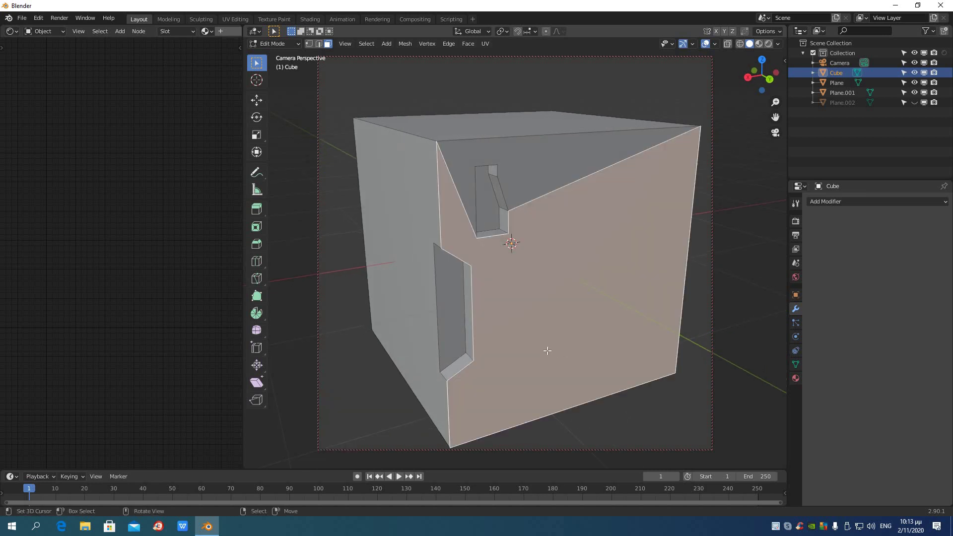
key("w")
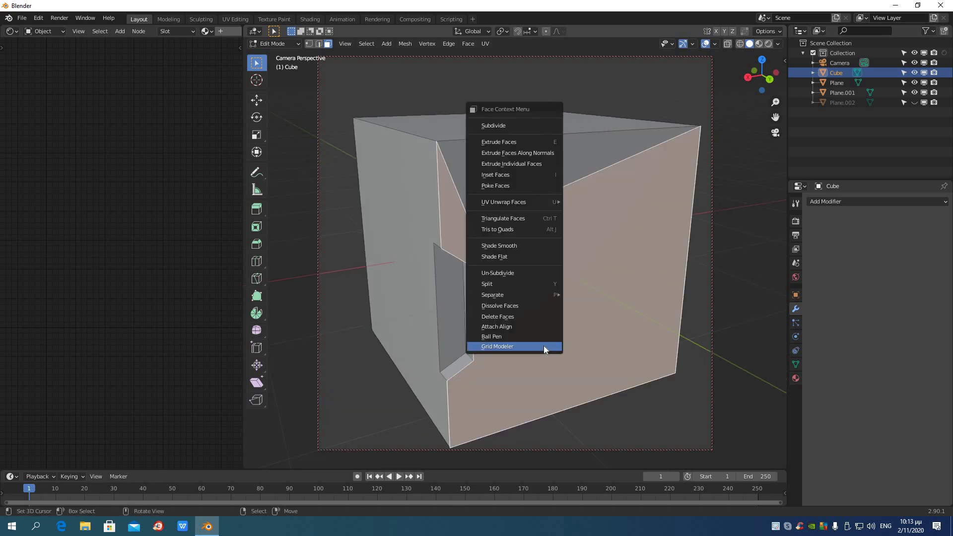
left_click(543, 346)
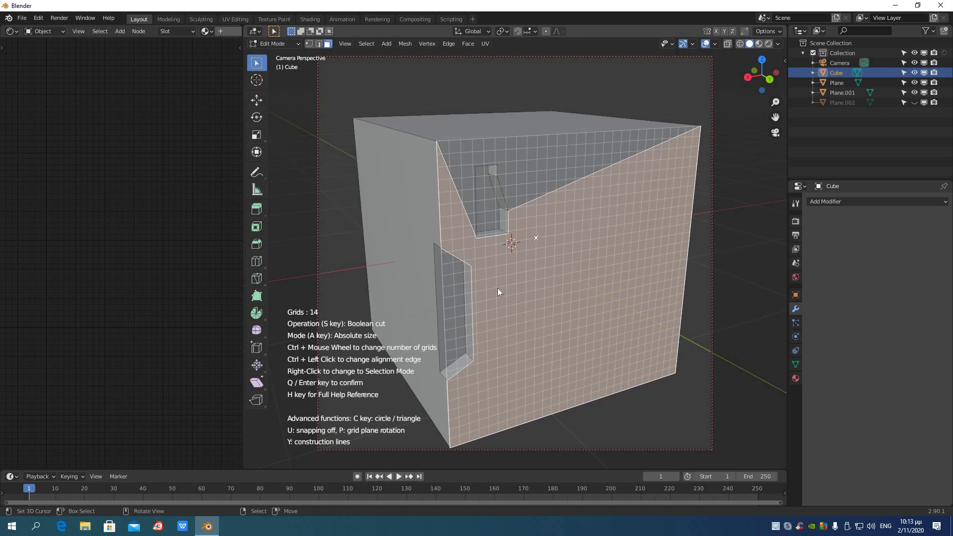
left_click(495, 270)
left_click(514, 356)
Step: Bevel the narrow rectangle's four corners into rounded ones and apply the shape as a Boolean cut
right_click(500, 264)
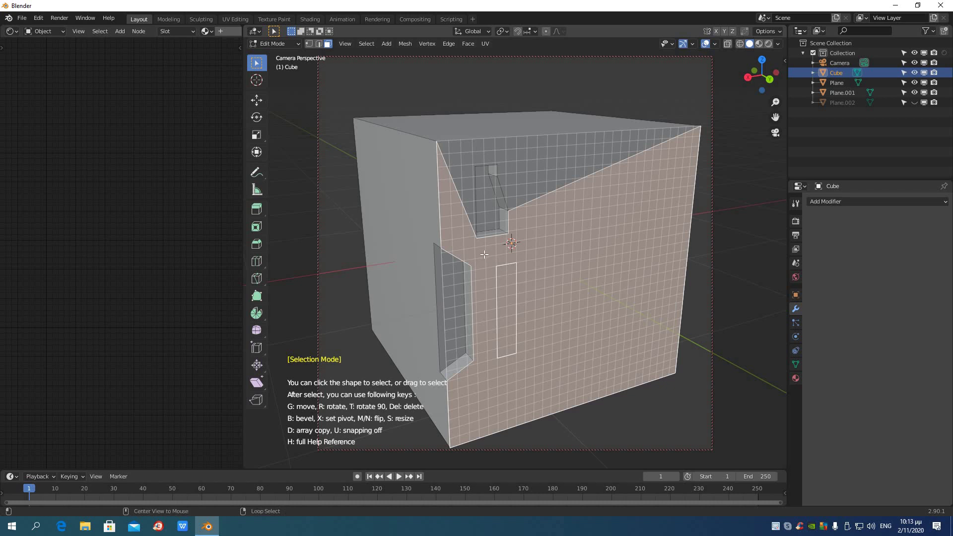
left_click_drag(485, 242, 556, 383)
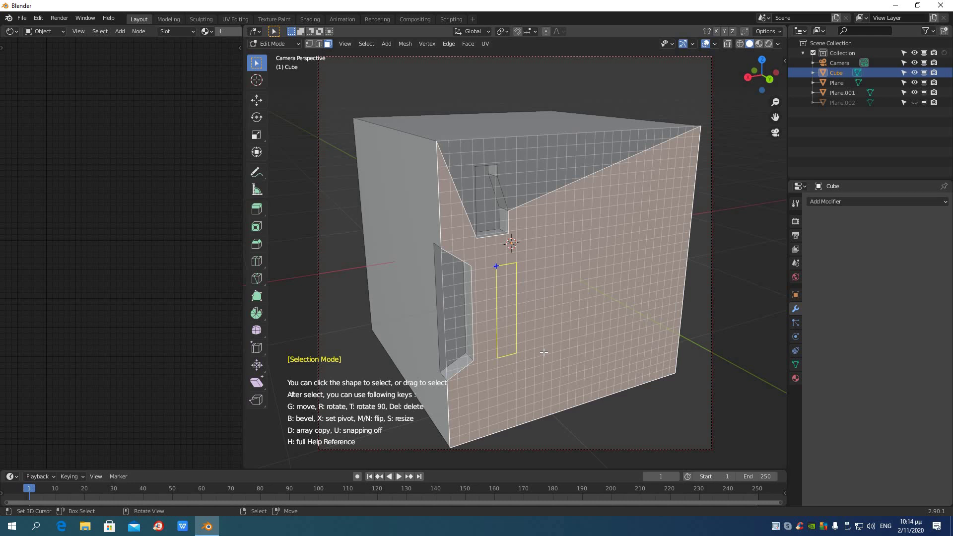
key("b")
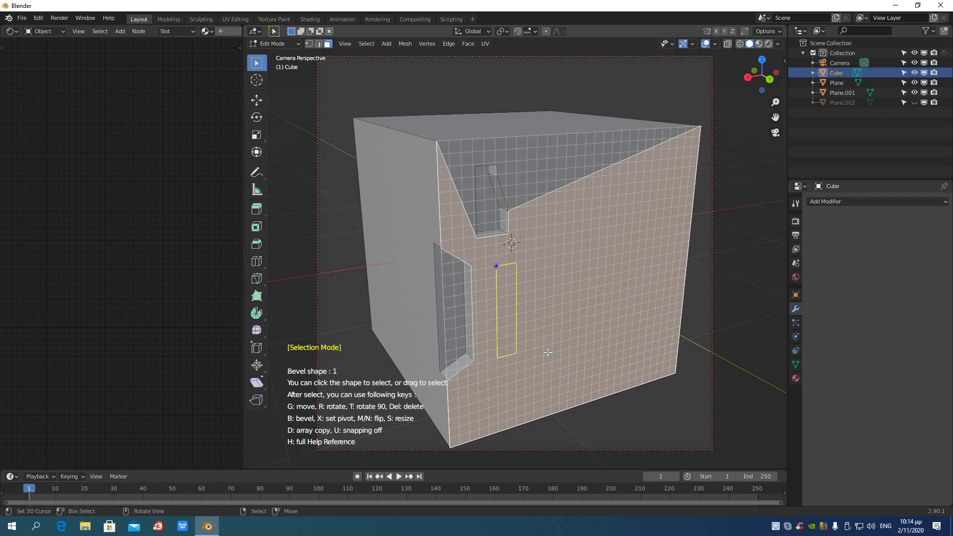
key("b")
scroll(542, 370, "down", 2)
left_click(541, 371)
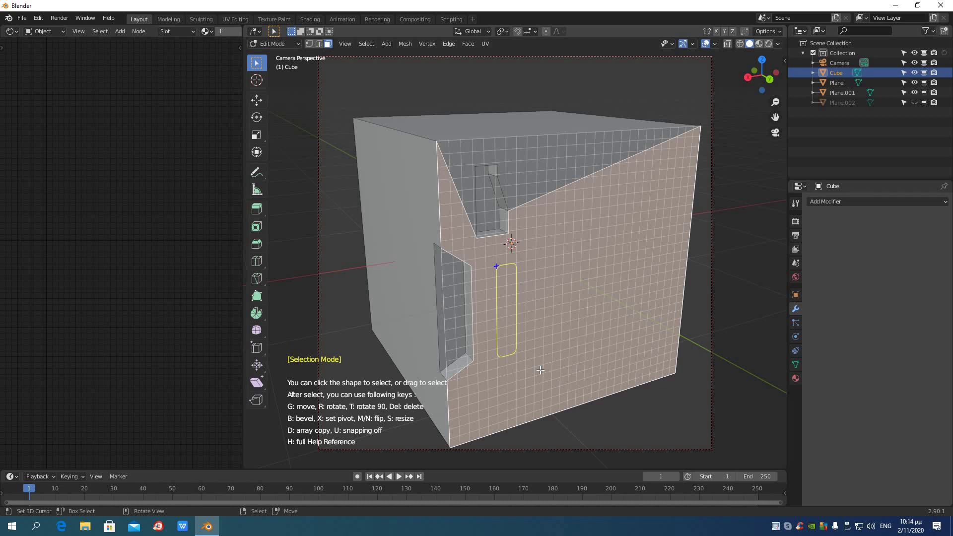
right_click(541, 371)
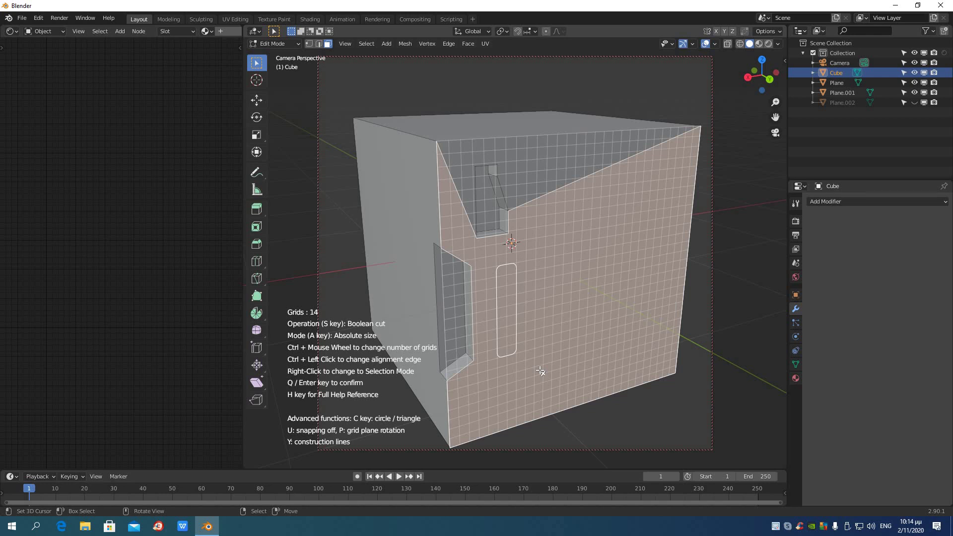
key("Return")
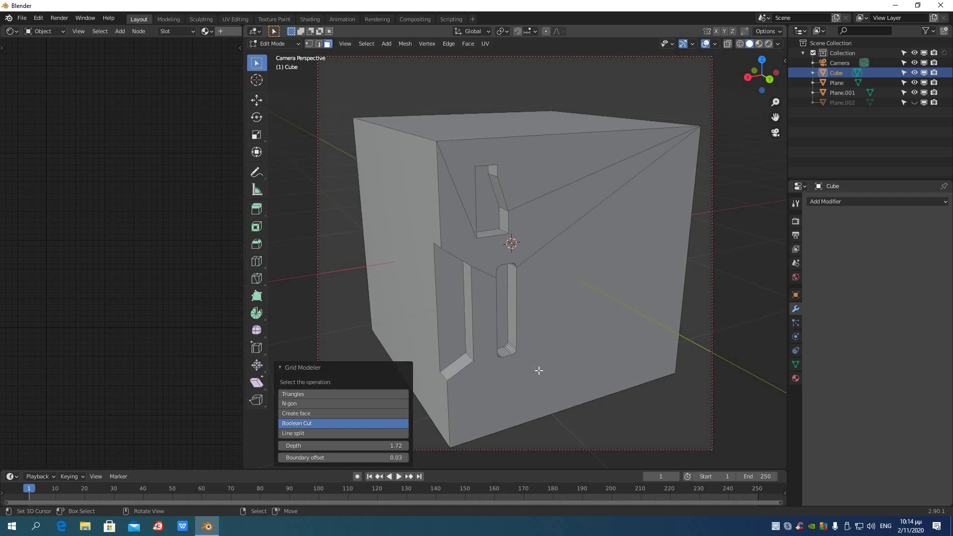
middle_click_drag(536, 380, 550, 364)
scroll(539, 364, "up", 5)
scroll(561, 368, "down", 3)
scroll(563, 370, "down", 2)
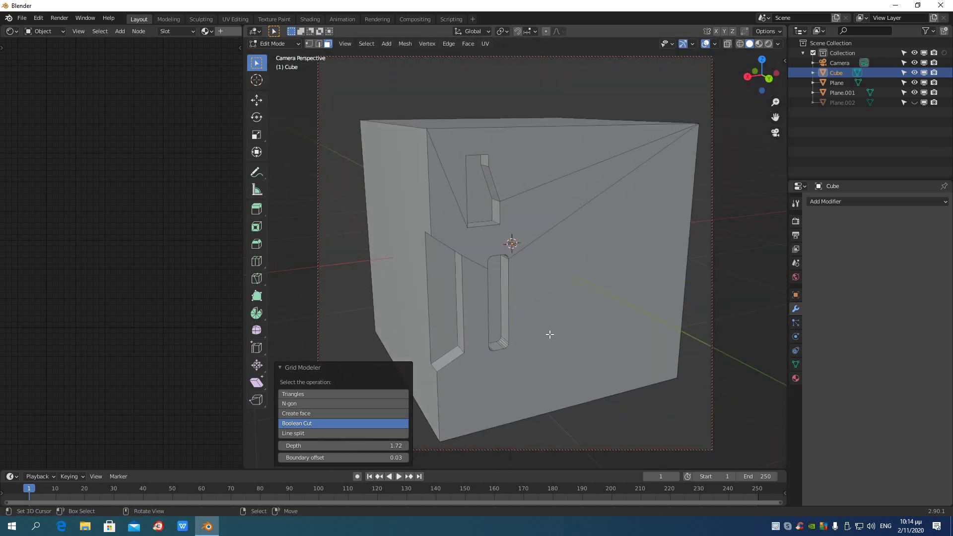
Step: Start Grid Modeler on the lower front face and draw a circle to the right of the rounded slot
left_click(549, 358)
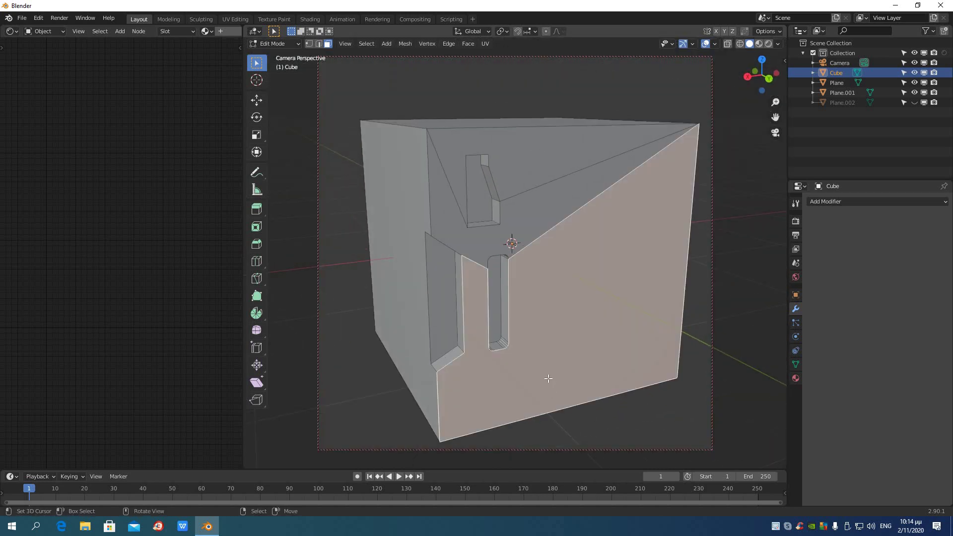
right_click(548, 378)
left_click(547, 377)
scroll(568, 381, "up", 2)
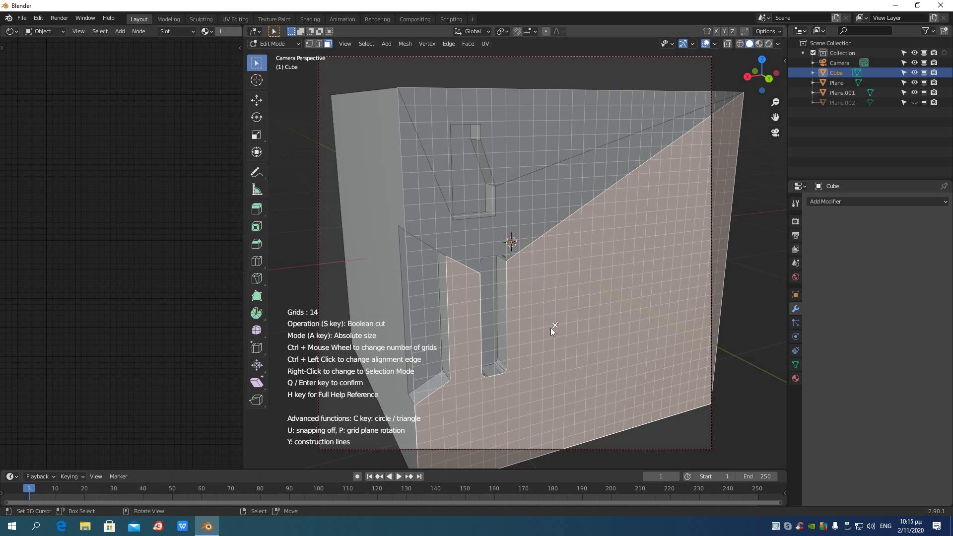
key("c")
left_click_drag(555, 313, 561, 348)
Step: Try fewer and more circle edges, set them to 28, and apply the circle as a Boolean cut
key("shift")
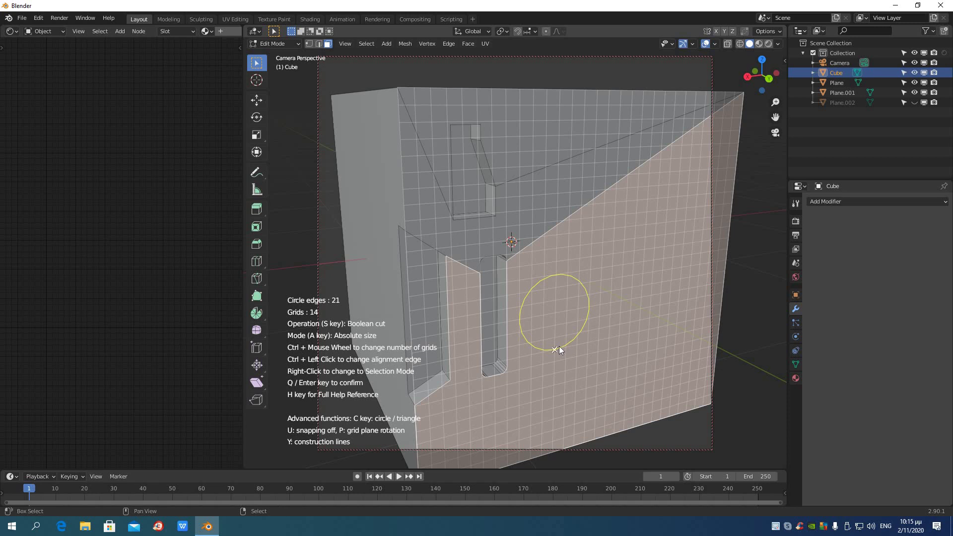
scroll(560, 350, "down", 3)
scroll(559, 349, "up", 2)
scroll(557, 347, "down", 9)
scroll(557, 349, "up", 6)
scroll(559, 348, "down", 10)
scroll(559, 348, "up", 8)
scroll(560, 350, "down", 10)
scroll(560, 349, "up", 9)
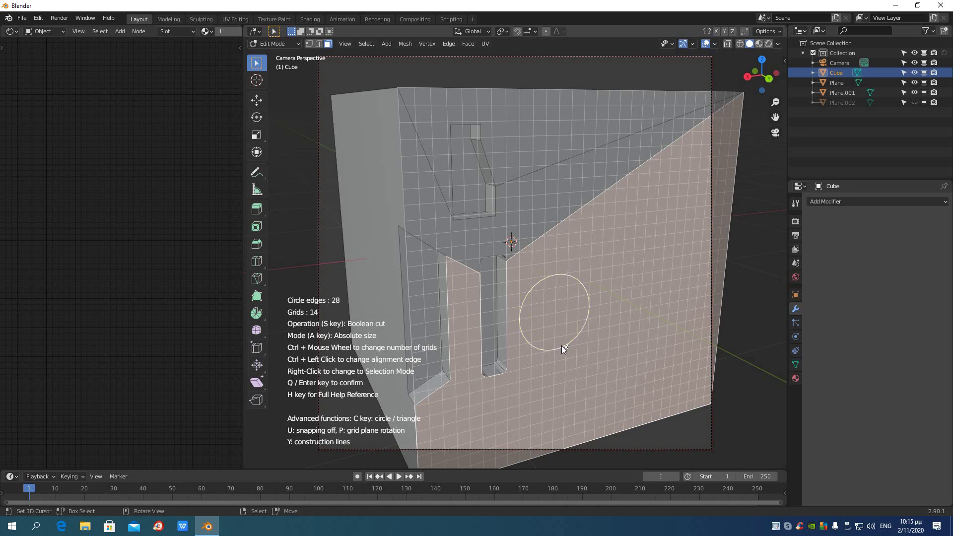
left_click(559, 348)
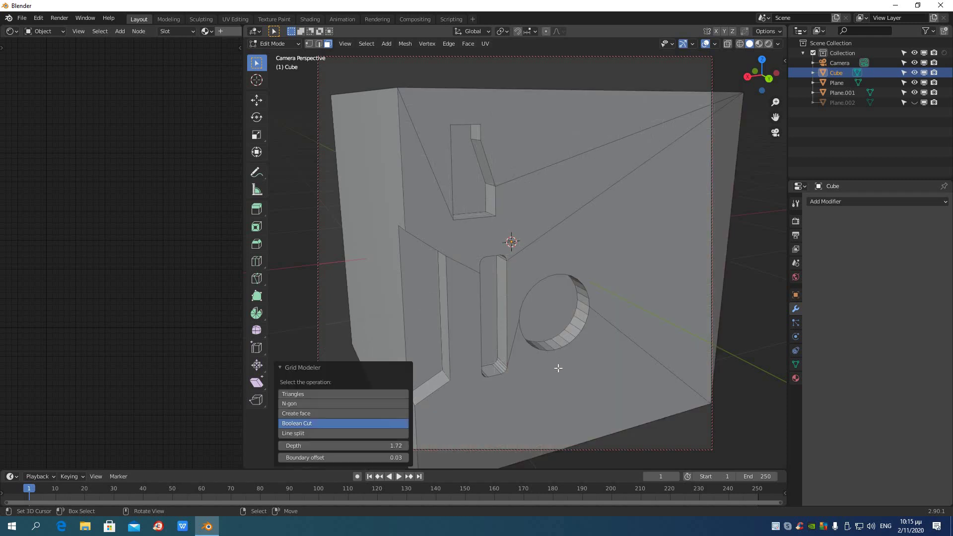
middle_click_drag(526, 379, 548, 373)
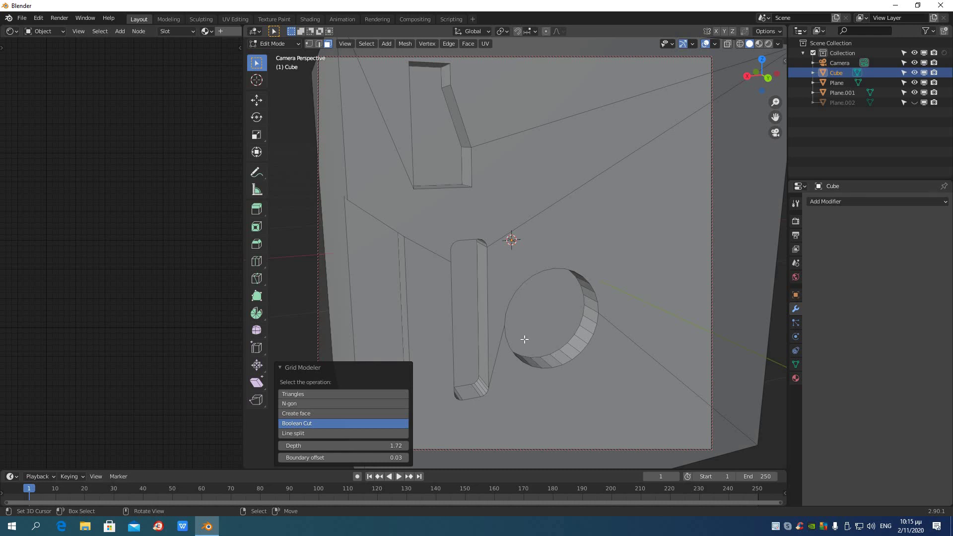
Step: Bevel the edge loop around the circular recess's floor with a width of 0.0245 m and one segment
left_click(320, 45)
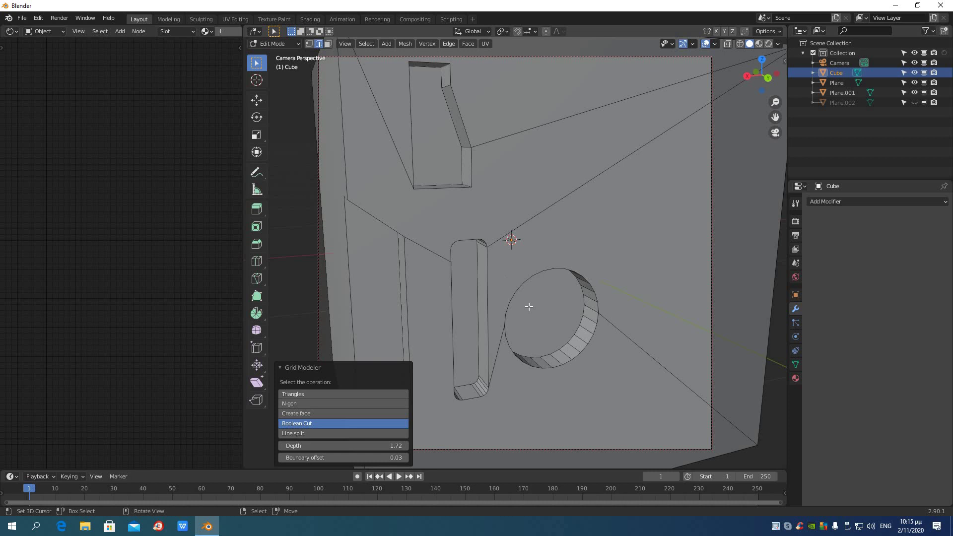
left_click(562, 343, "alt")
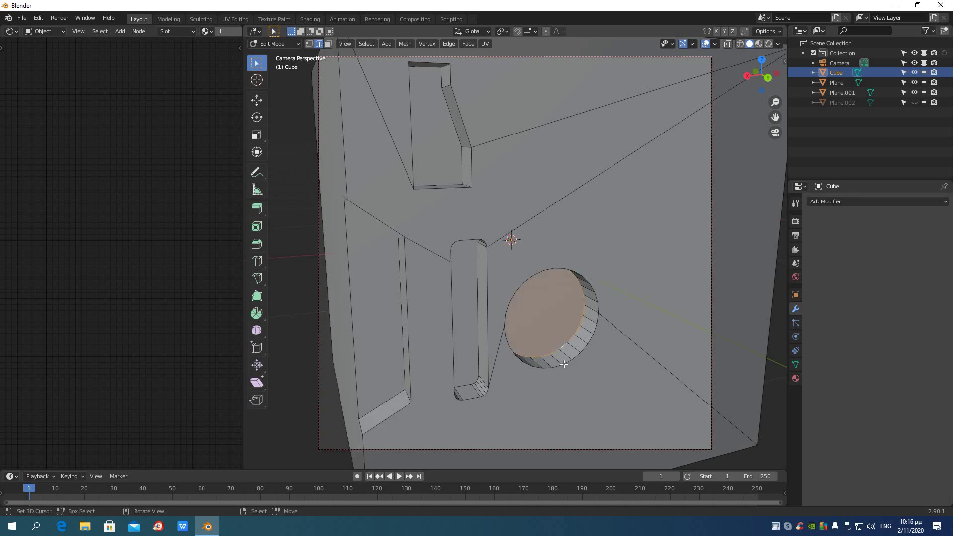
key("ctrl+b")
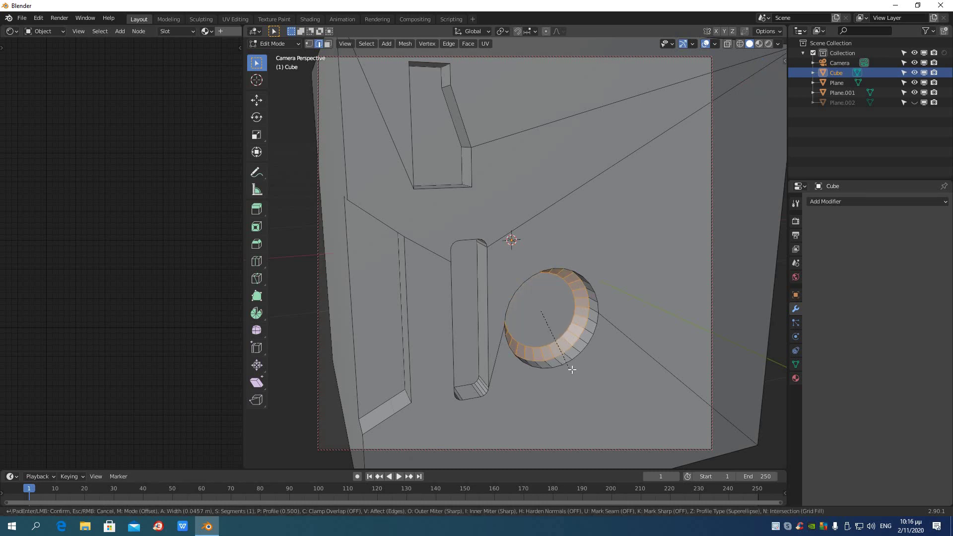
left_click(571, 369)
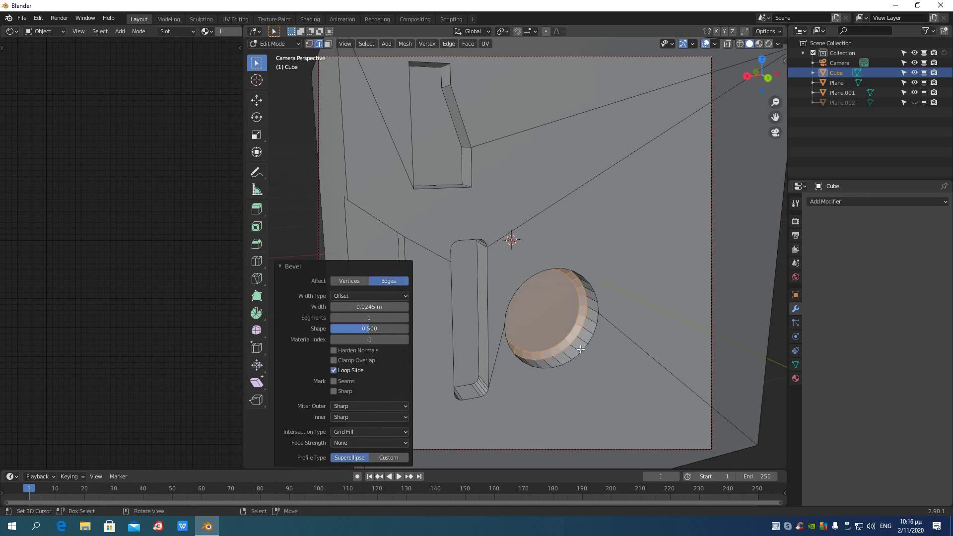
Step: Bevel the outer rim loop of the circular recess with a width of 0.021 m and one segment
left_click(582, 349, "alt")
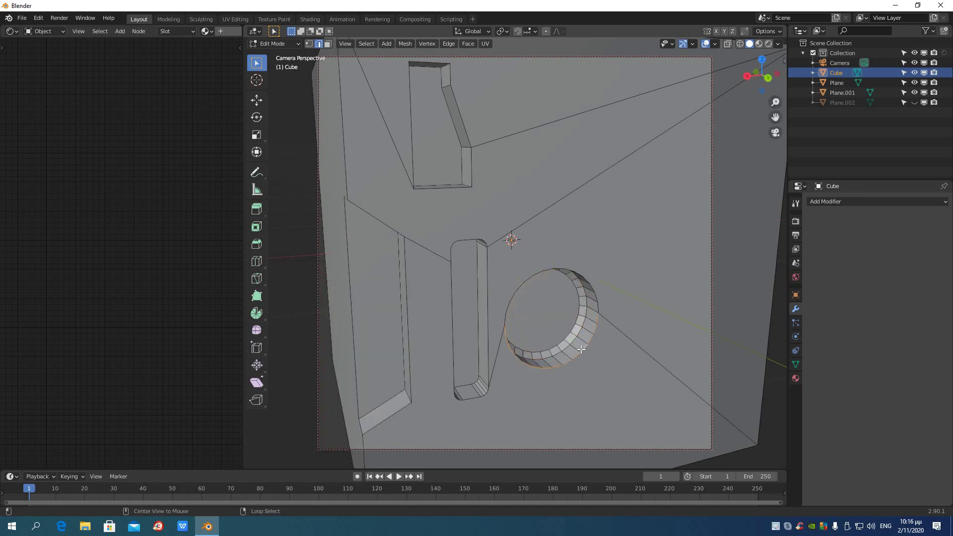
left_click(598, 308, "alt")
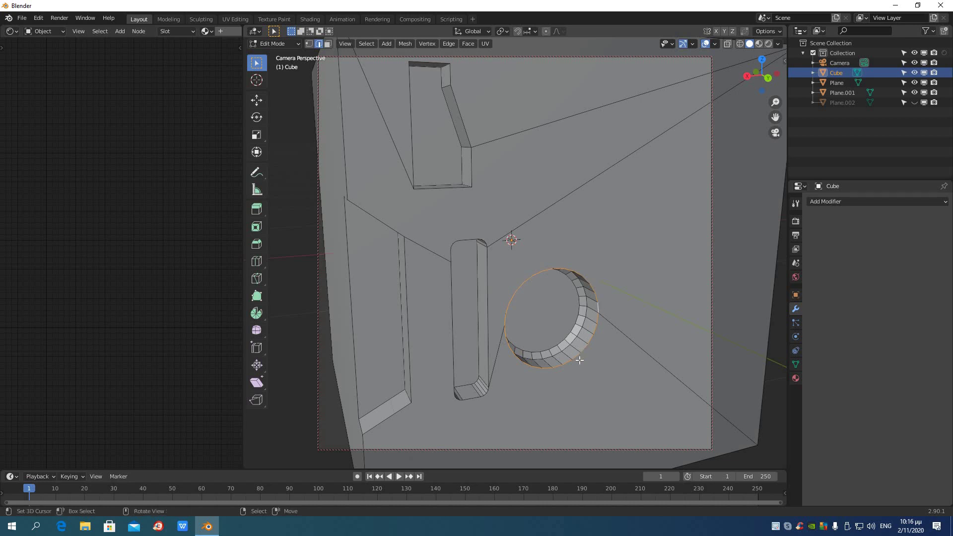
key("ctrl+b")
left_click(588, 367)
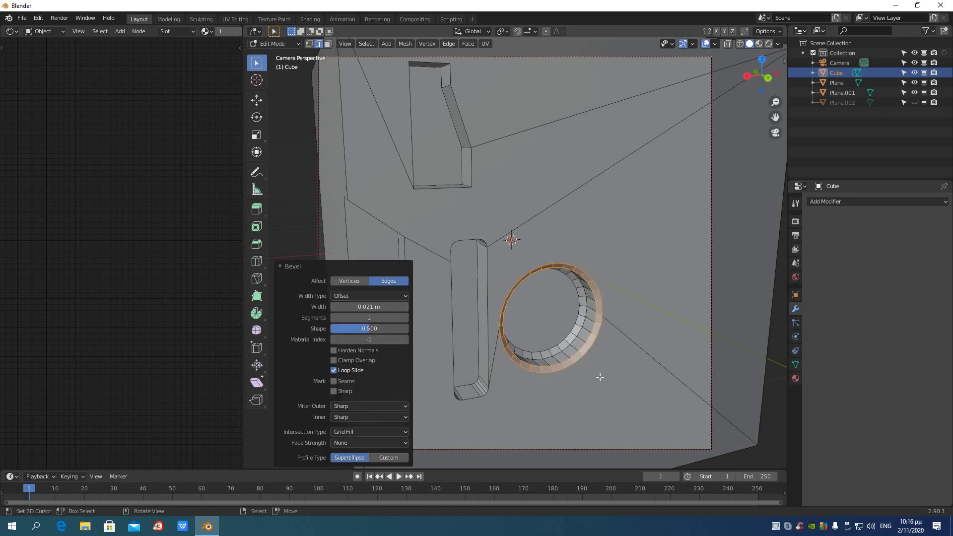
middle_click_drag(602, 379, 590, 362)
scroll(600, 368, "down", 5)
left_click(592, 362)
scroll(592, 361, "up", 2)
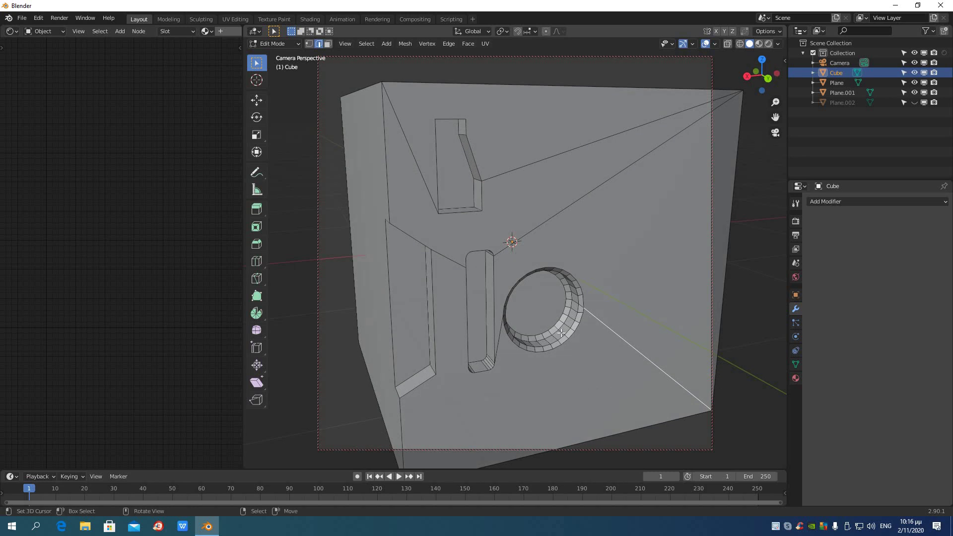
Step: Select both front faces bordering the circular recess in face selection mode and start Grid Modeler on them
right_click(327, 48, "shift")
left_click(328, 45)
left_click(618, 294)
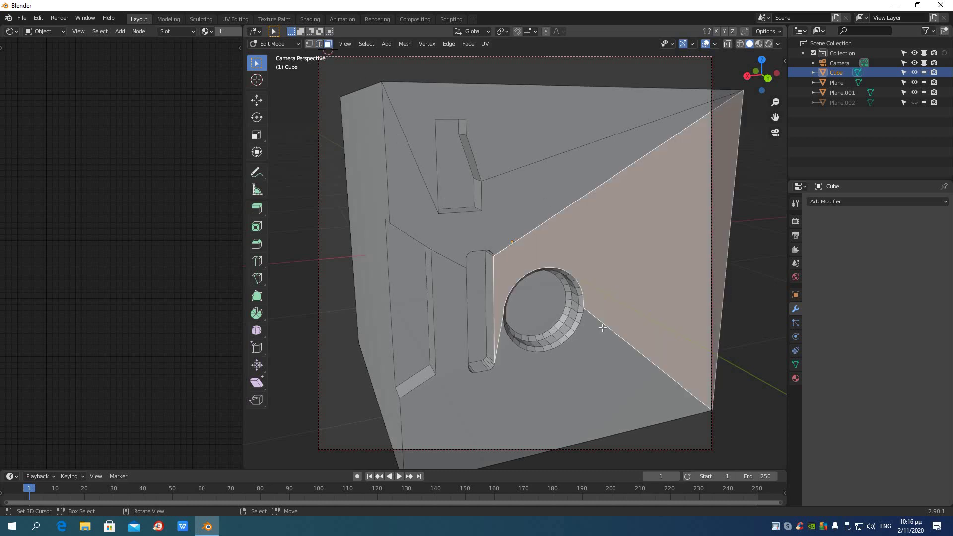
middle_click_drag(590, 355, 588, 358)
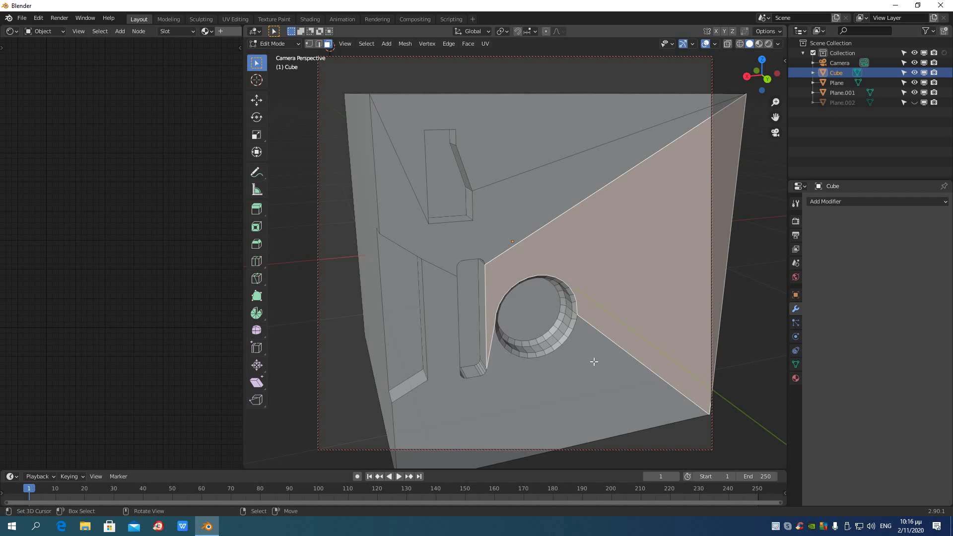
left_click(594, 362, "shift")
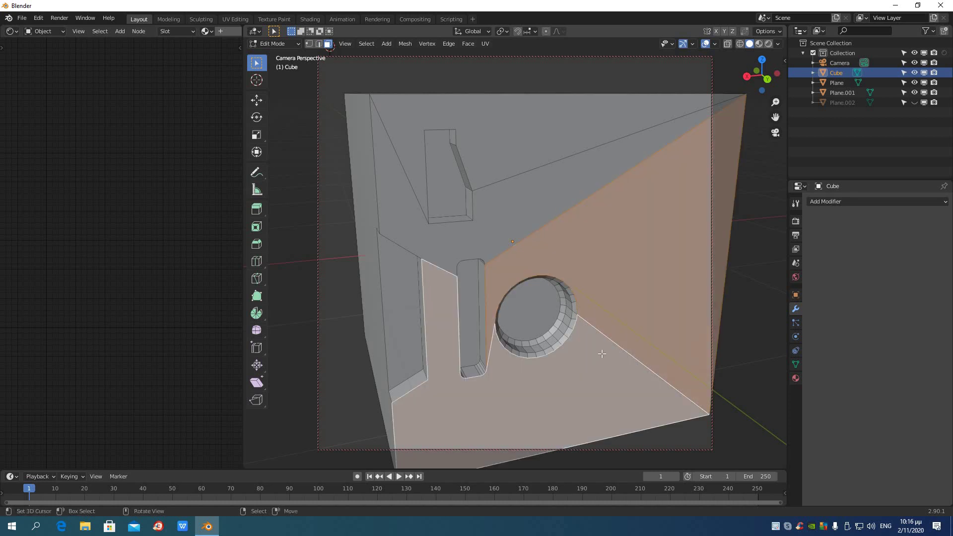
right_click(609, 321)
left_click(607, 323)
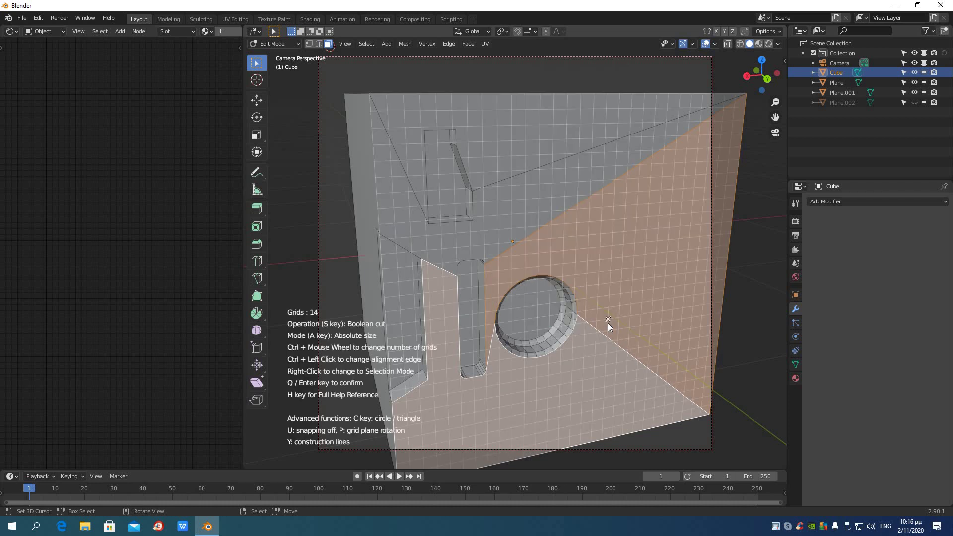
Step: Draw a tall, narrow rectangle across the two faces' shared edge, right of the circular recess, and apply it as a Boolean cut
left_click(609, 296)
left_click(606, 386)
left_click(627, 383)
right_click(613, 298)
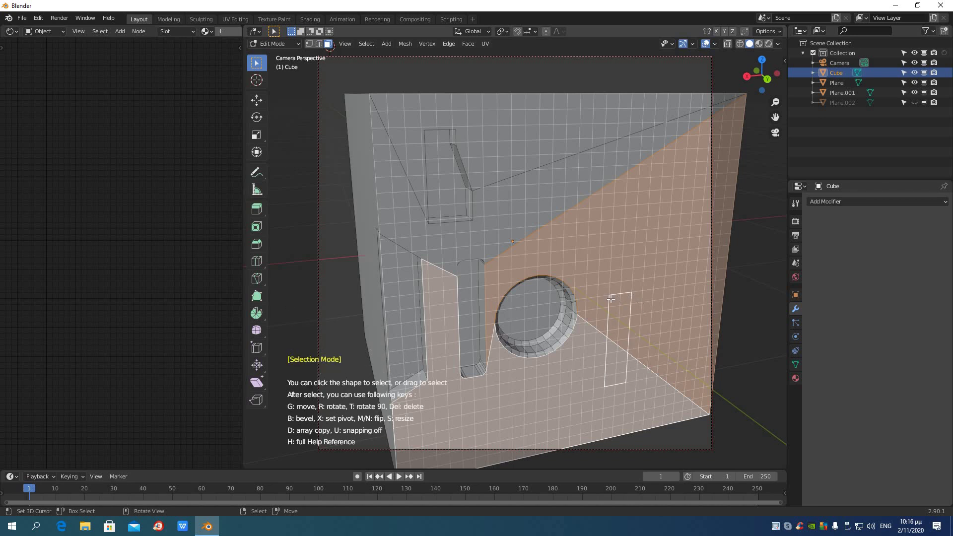
key("q")
middle_click_drag(633, 352, 588, 298)
left_click(640, 303)
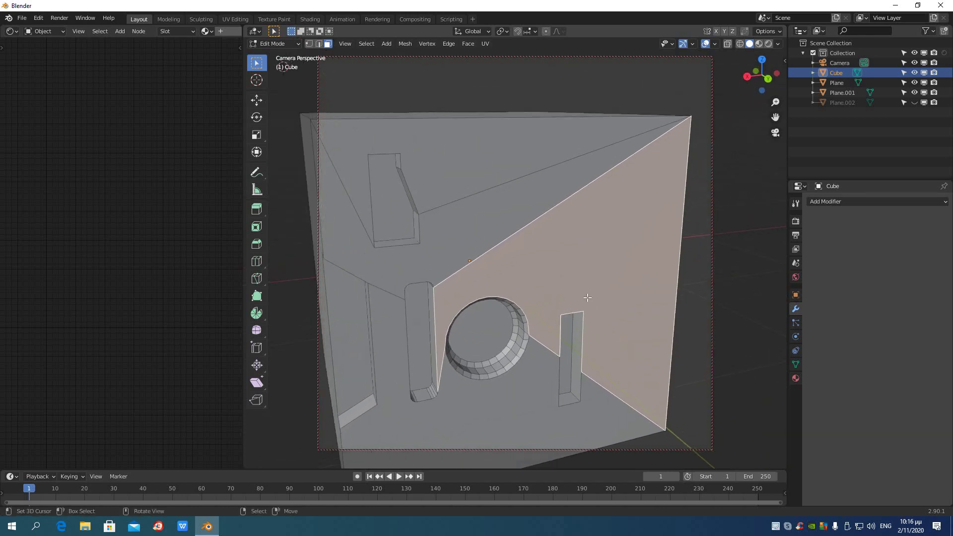
Step: Start Grid Modeler on the selected upper-right front face and draw a tall, narrow rectangle above the slot beside the circular recess
right_click(588, 296)
left_click(586, 300)
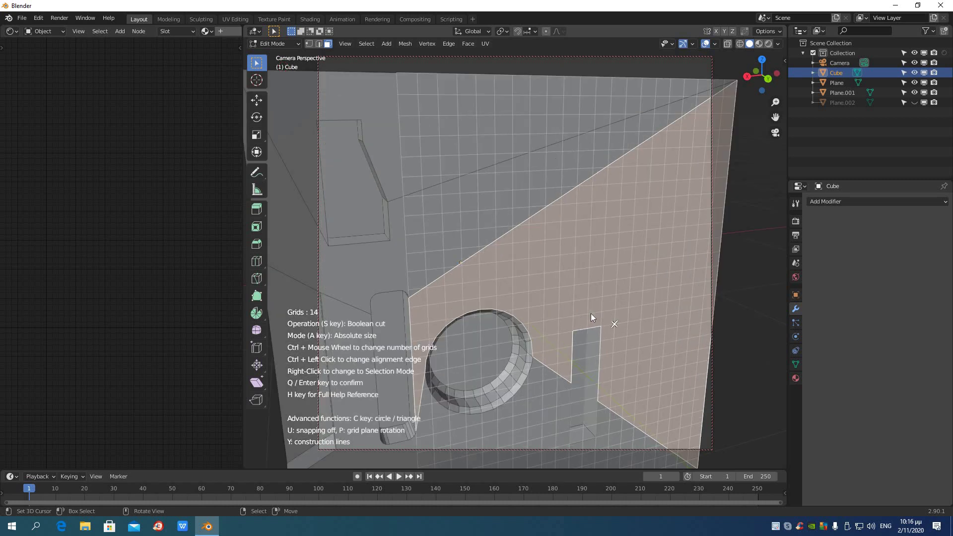
left_click(564, 224)
left_click(587, 312)
Step: Array-copy the tall rectangle sideways along the grid to form an evenly spaced row of four rectangles
right_click(563, 224)
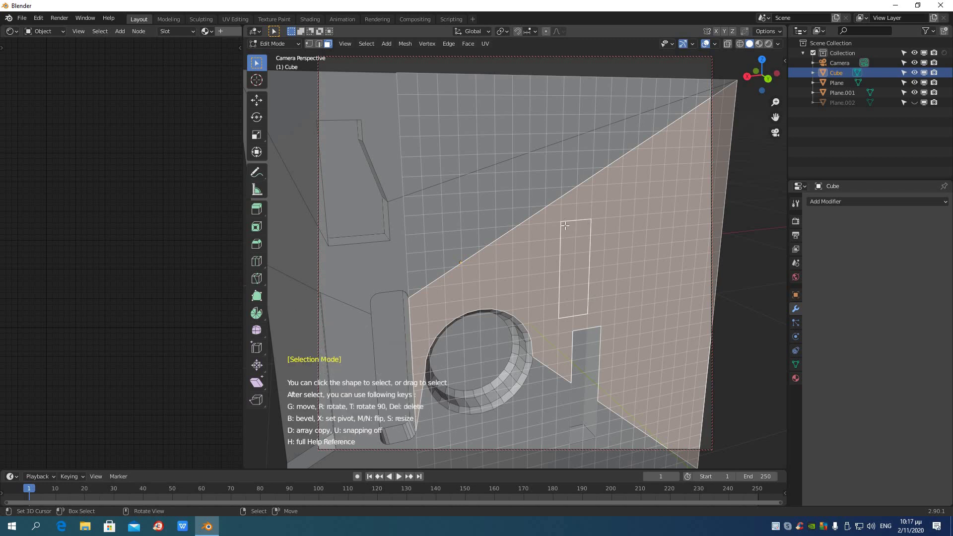
left_click_drag(555, 205, 616, 318)
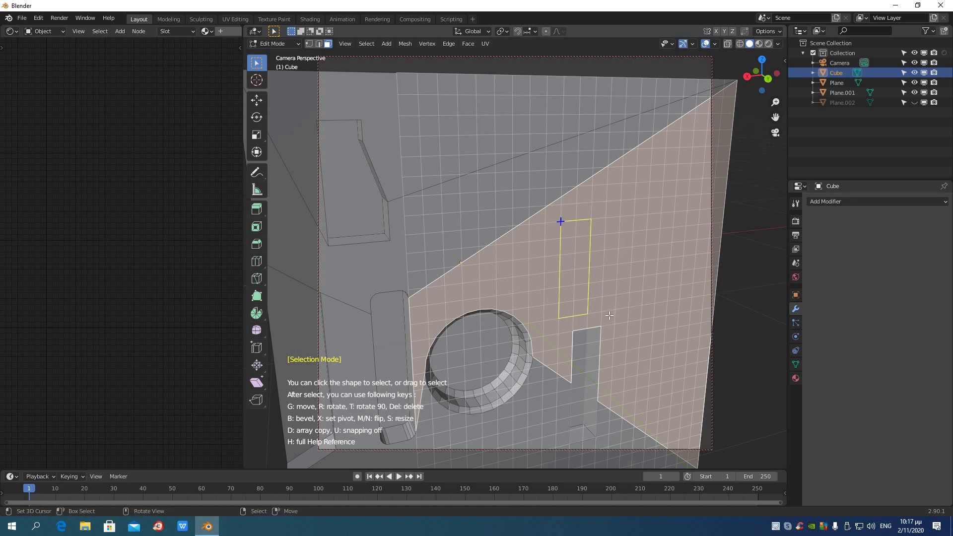
key("d")
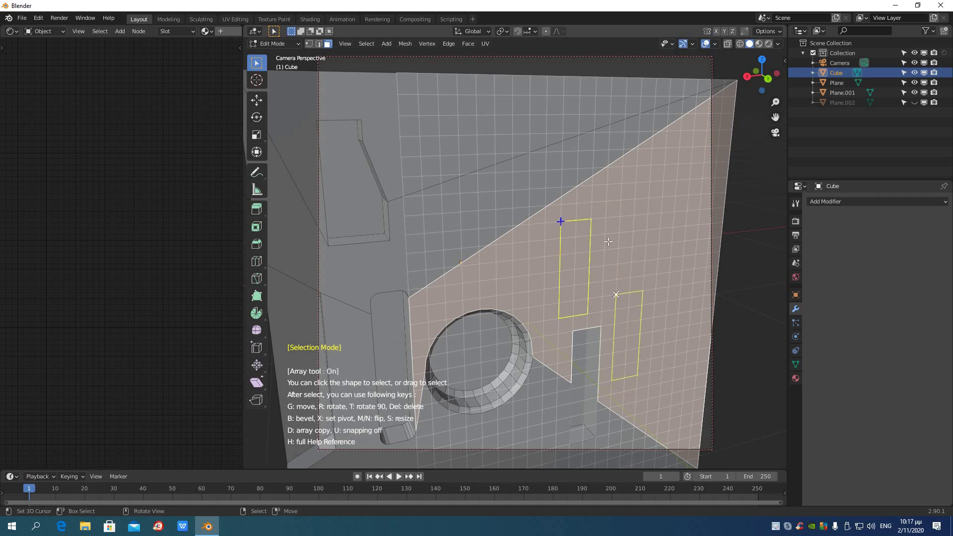
left_click(607, 224)
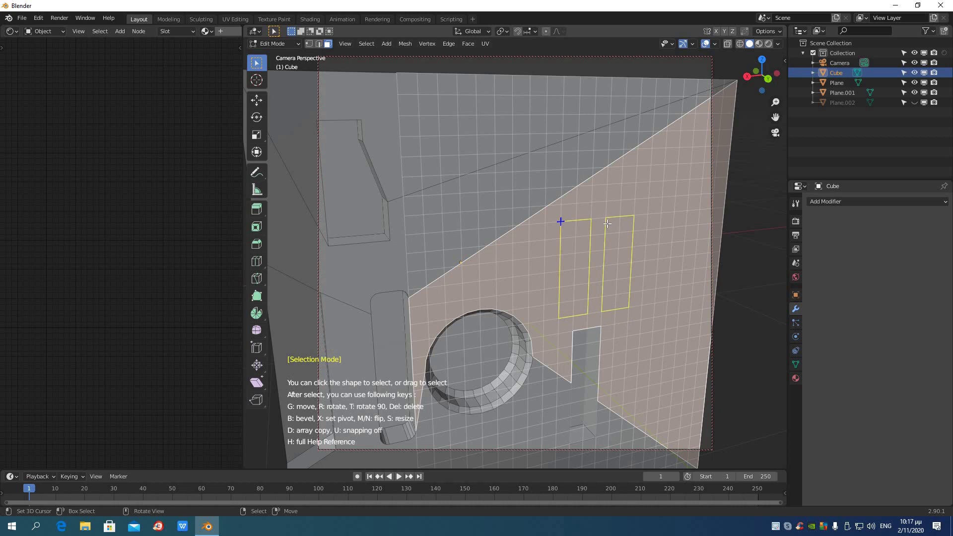
key("d")
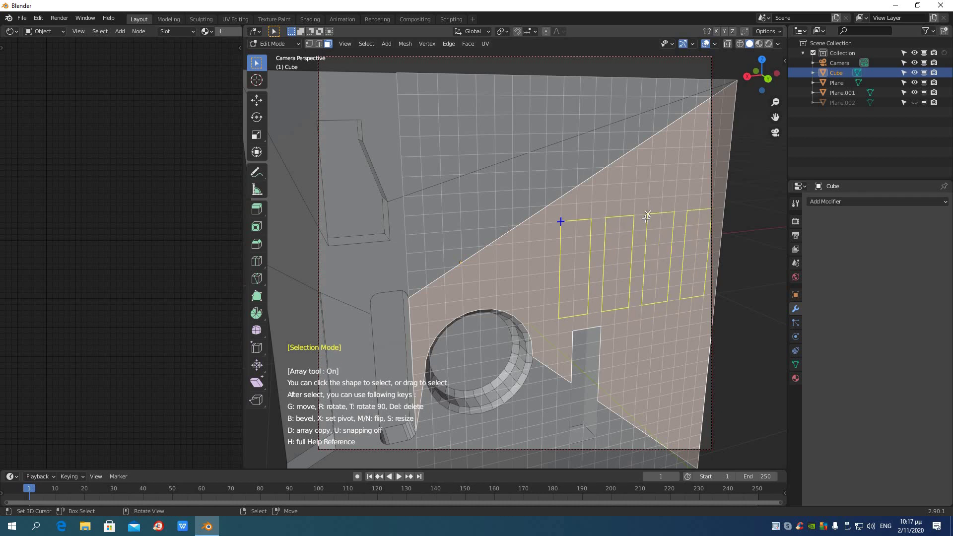
left_click(646, 218)
right_click(646, 219)
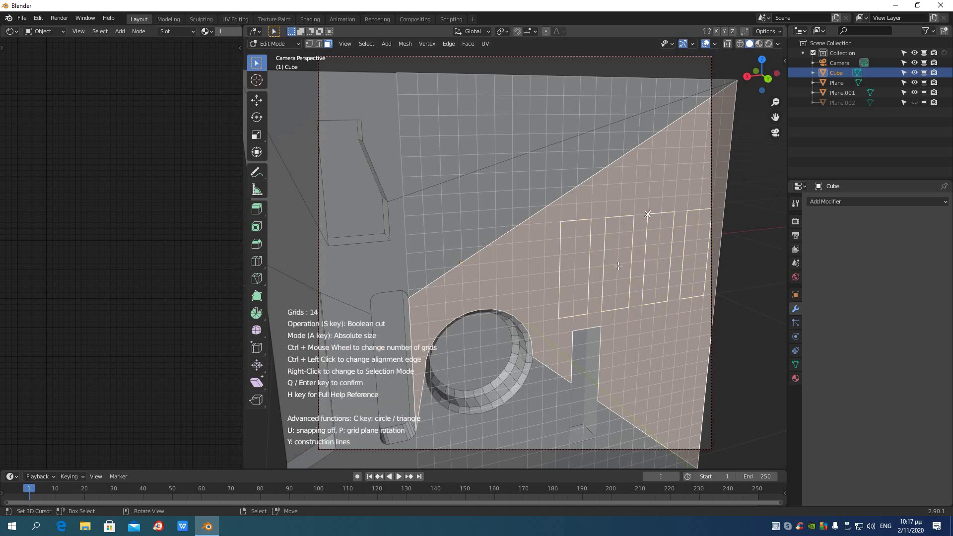
Step: Move the row's leftmost rectangle up and left across the diagonal face edge and apply all four rectangles as a Boolean cut
right_click(546, 224)
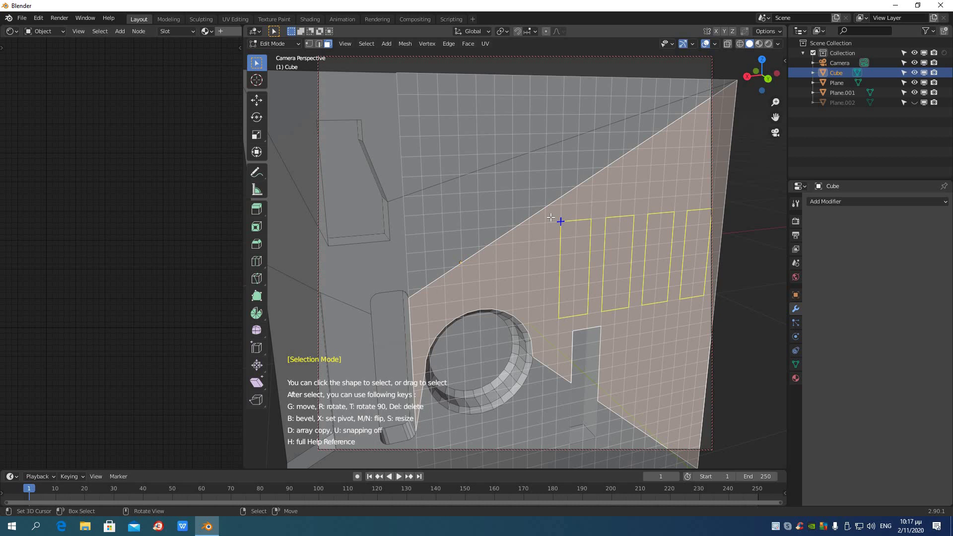
left_click_drag(551, 217, 594, 316, "alt")
key("g")
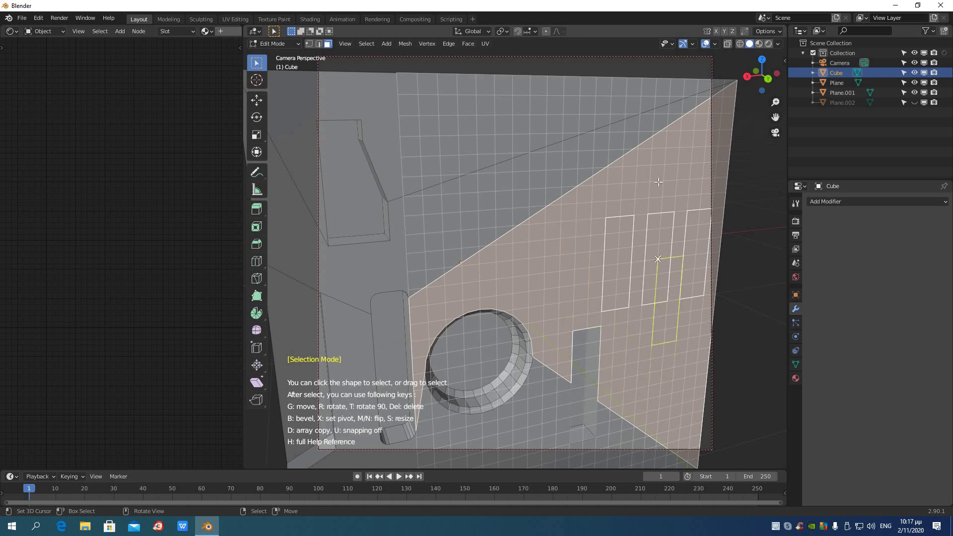
right_click(530, 171)
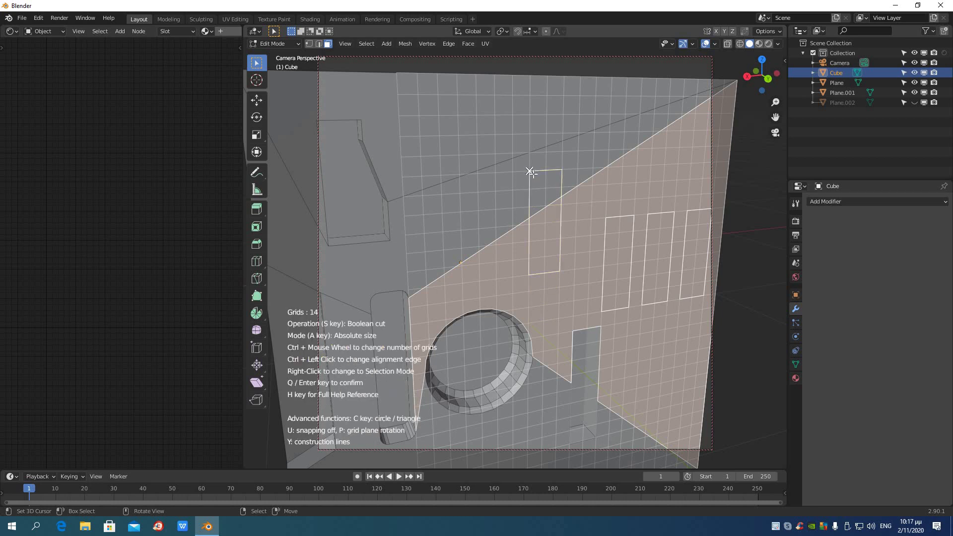
key("Return")
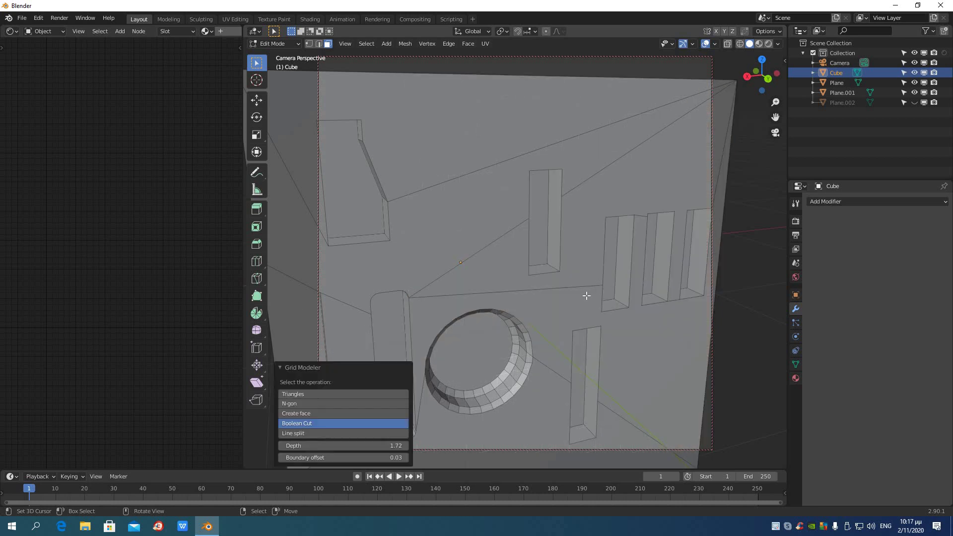
mouse_move(585, 294)
middle_mouse_down()
mouse_move(571, 287)
mouse_move(611, 282)
mouse_move(611, 313)
mouse_move(574, 318)
mouse_move(613, 284)
mouse_move(596, 290)
middle_mouse_up()
scroll(610, 284, "down", 3)
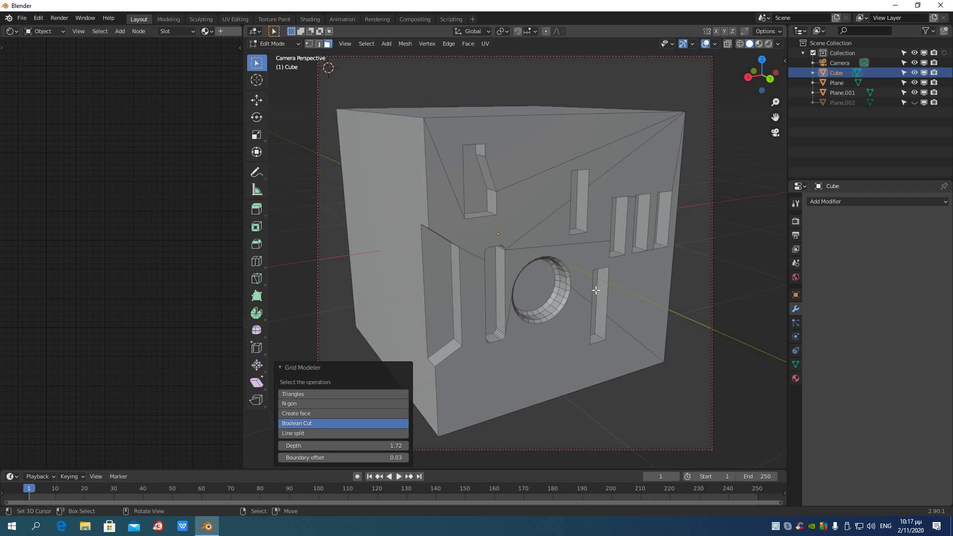
Step: Start Grid Modeler on the lower front face and draw a small, near-square rectangle by the cube's lower-left corner
left_click(548, 352)
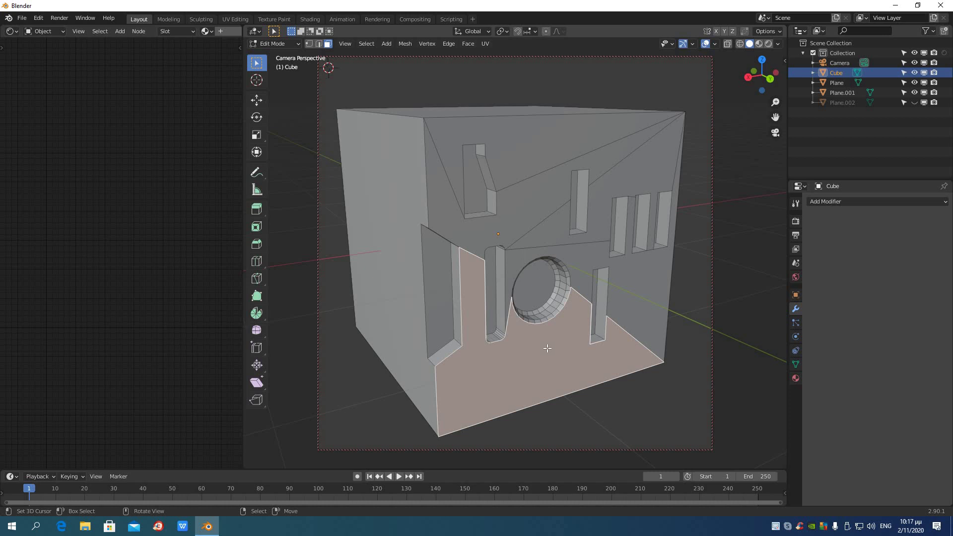
right_click(547, 348)
left_click(547, 348)
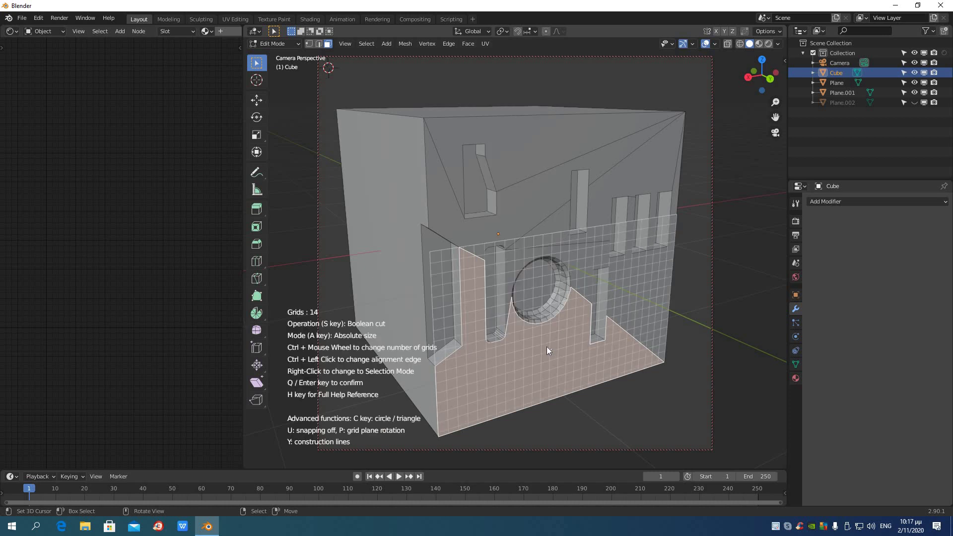
left_click(460, 368)
Step: Round the small rectangle's corners with a multi-segment bevel and apply it as a Boolean cut
right_click(461, 366)
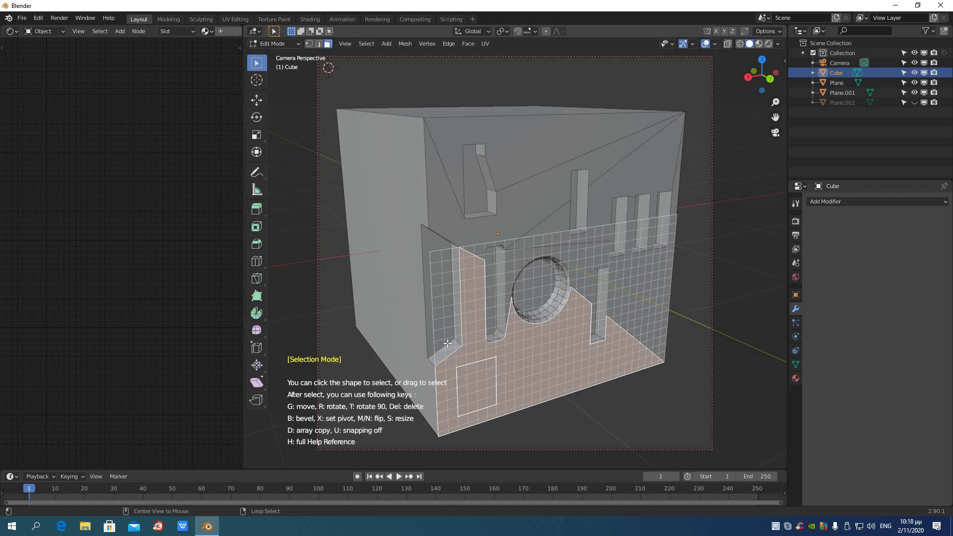
mouse_move(460, 397)
left_mouse_down()
mouse_move(527, 420)
mouse_move(535, 410)
left_mouse_up()
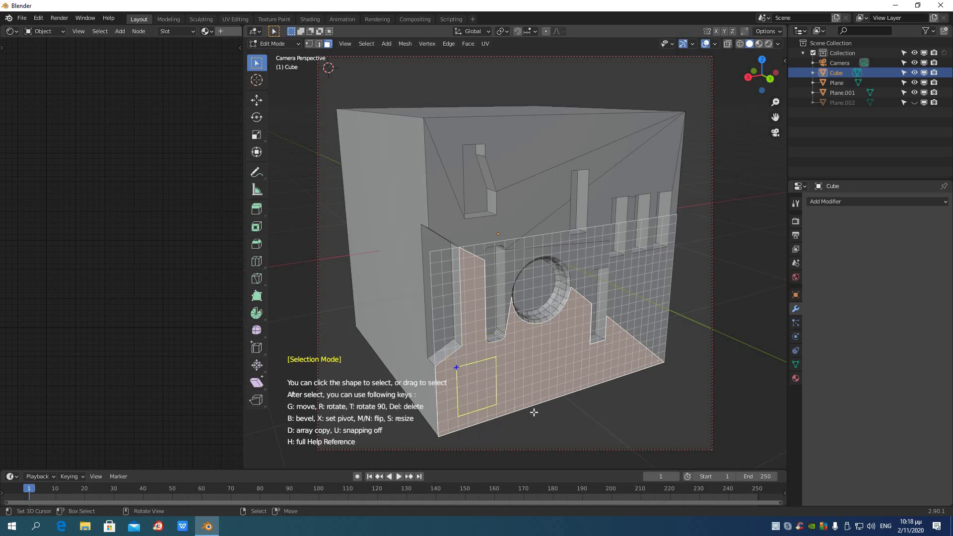
key("b")
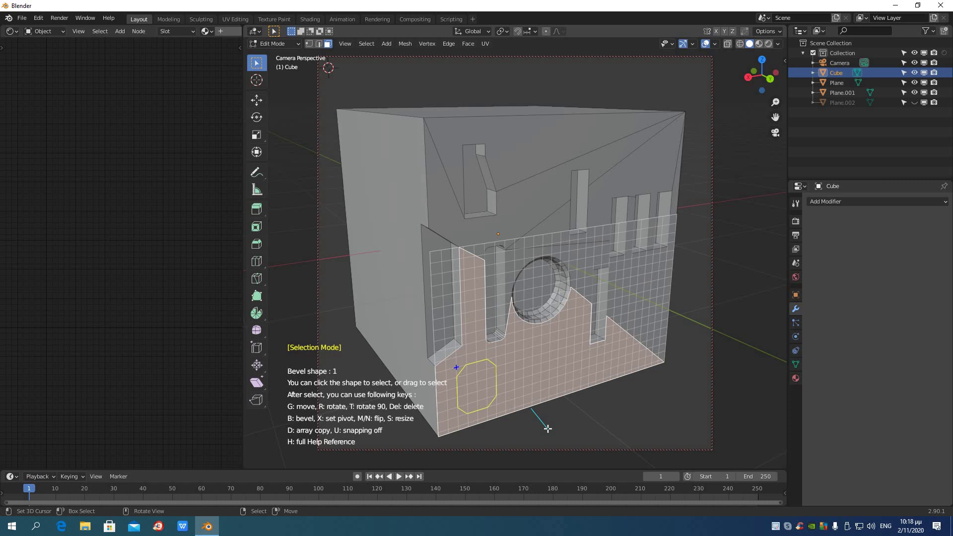
scroll(548, 428, "up", 3)
right_click(548, 429)
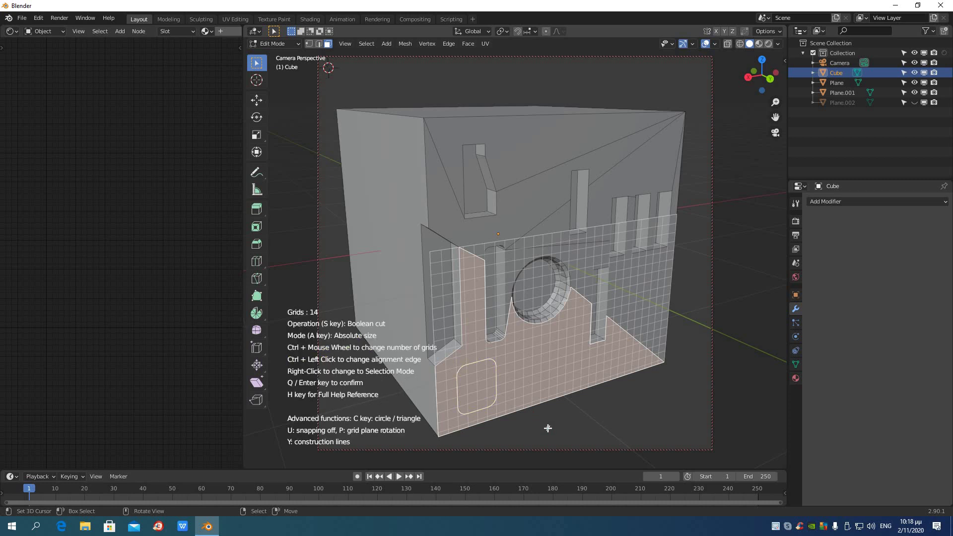
key("Return")
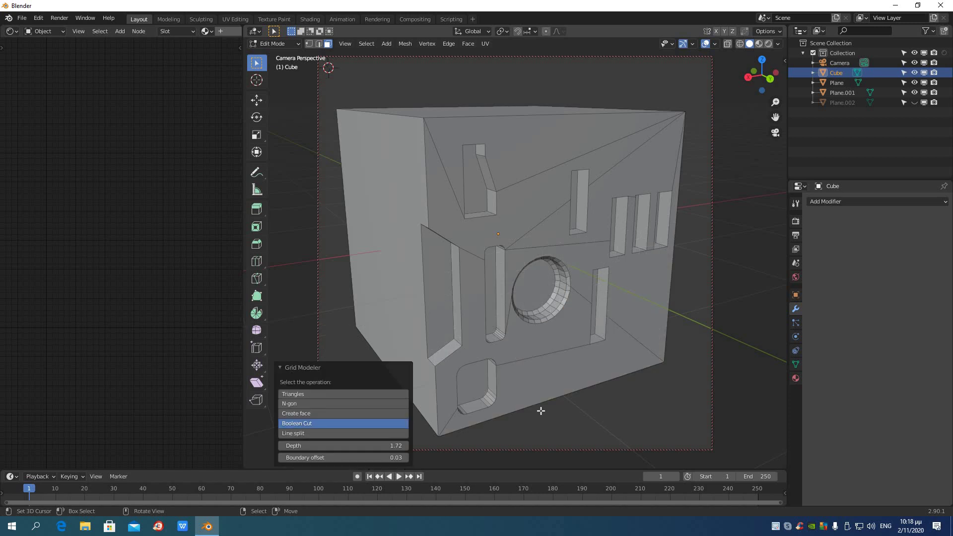
Step: Change the Grid Modeler operation for the rounded rectangle to Create face
left_click(339, 413)
middle_click_drag(568, 374, 582, 375)
scroll(544, 383, "down", 2)
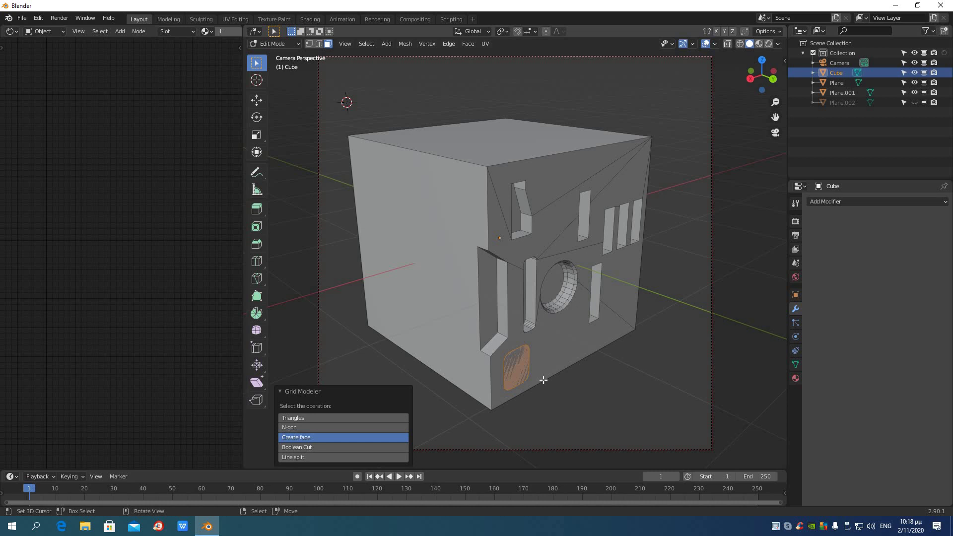
Step: Select all of the cube's geometry, separate it by loose parts and return to Object Mode
key("a")
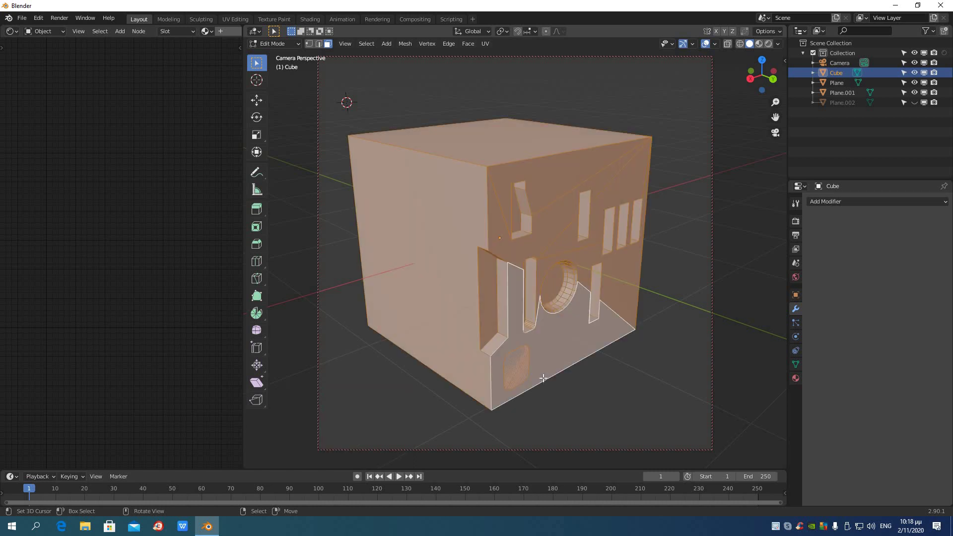
key("p")
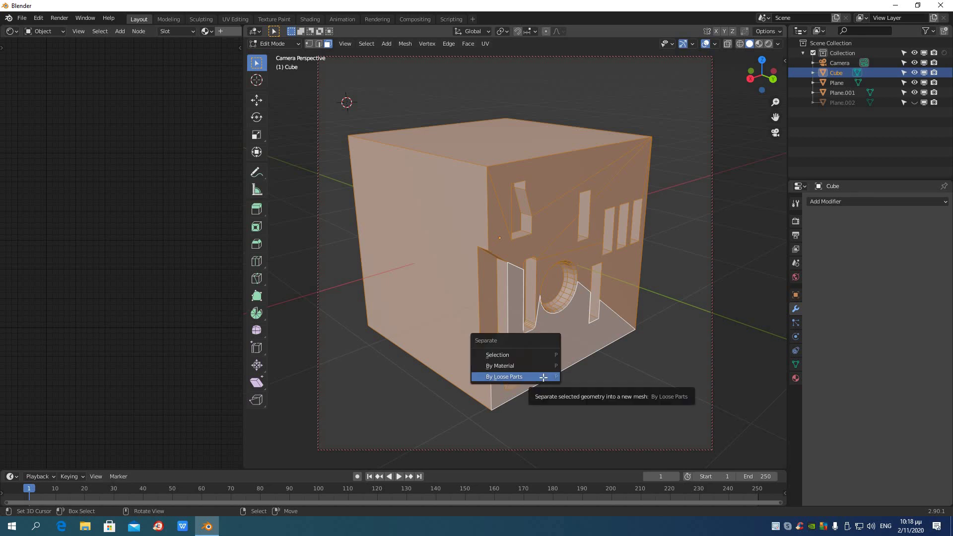
left_click(543, 377)
key("Tab")
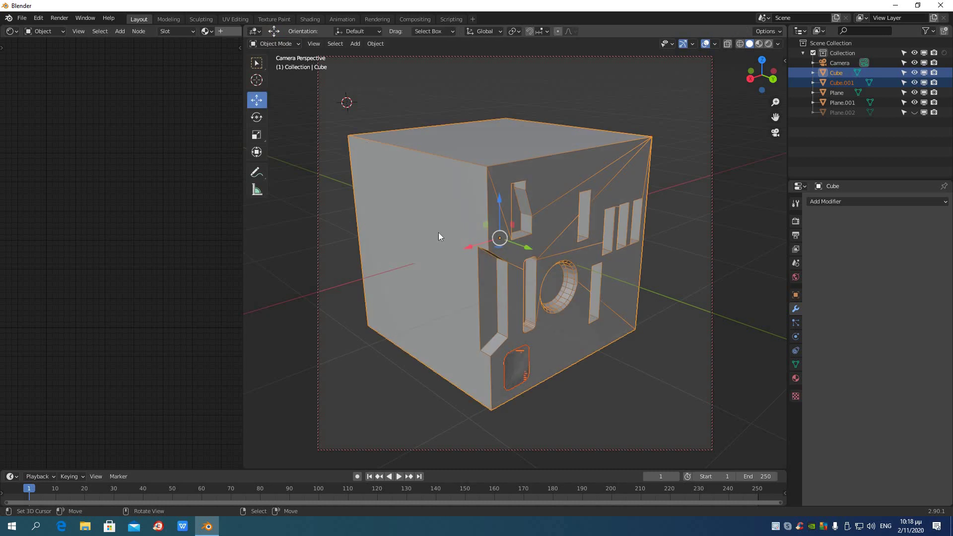
Step: Move the separated rounded face about 0.476 m outward along Y, and shift its geometry back about 0.279 m along Y in Edit Mode
left_click(521, 367)
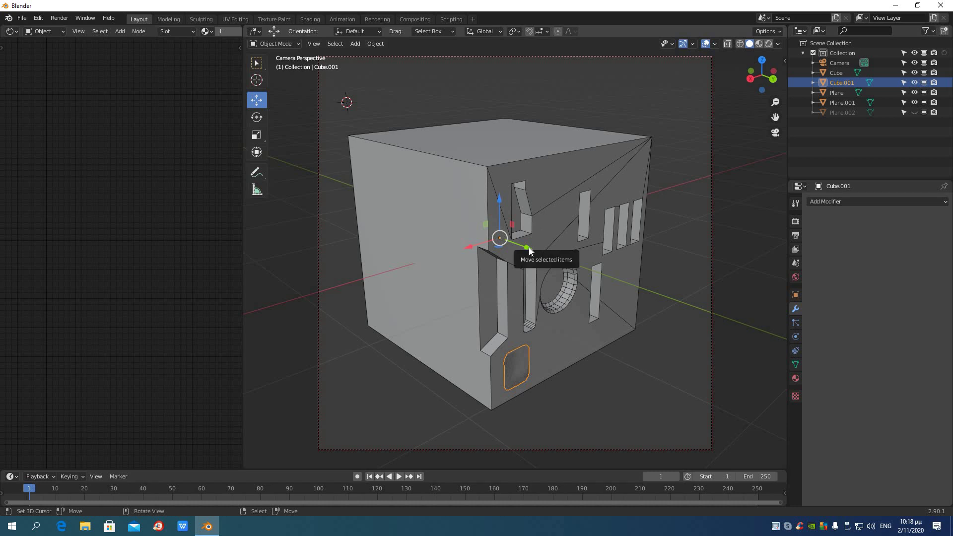
left_click_drag(529, 248, 552, 329)
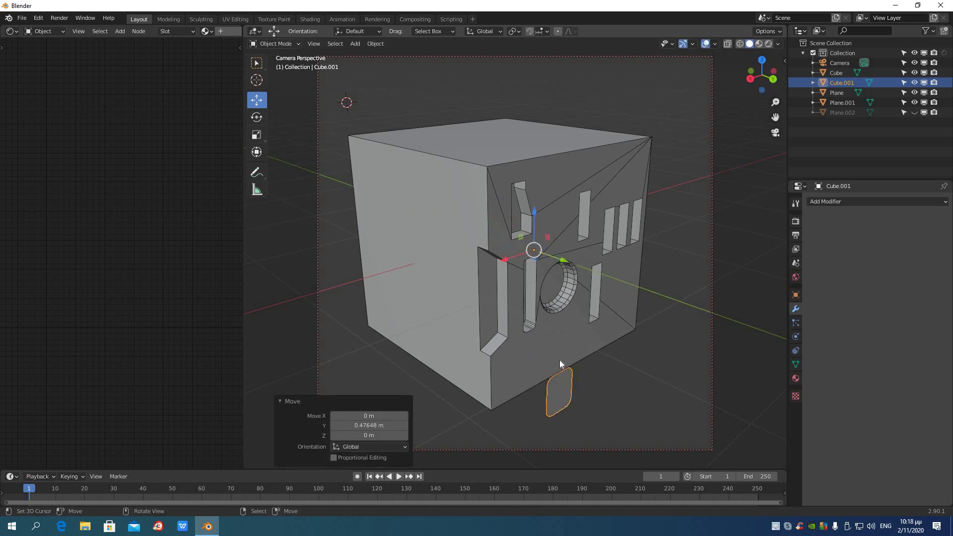
key("Tab")
left_click(568, 392)
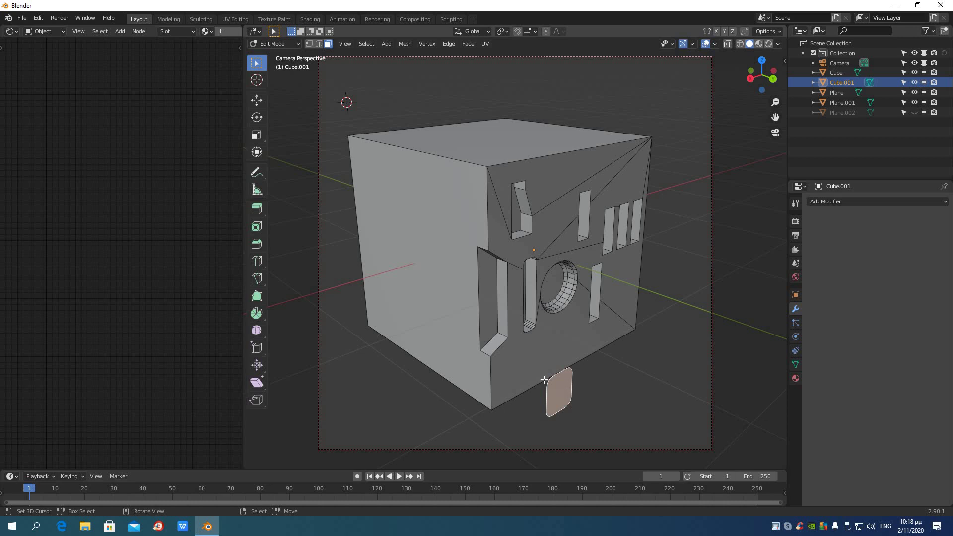
left_click(256, 101)
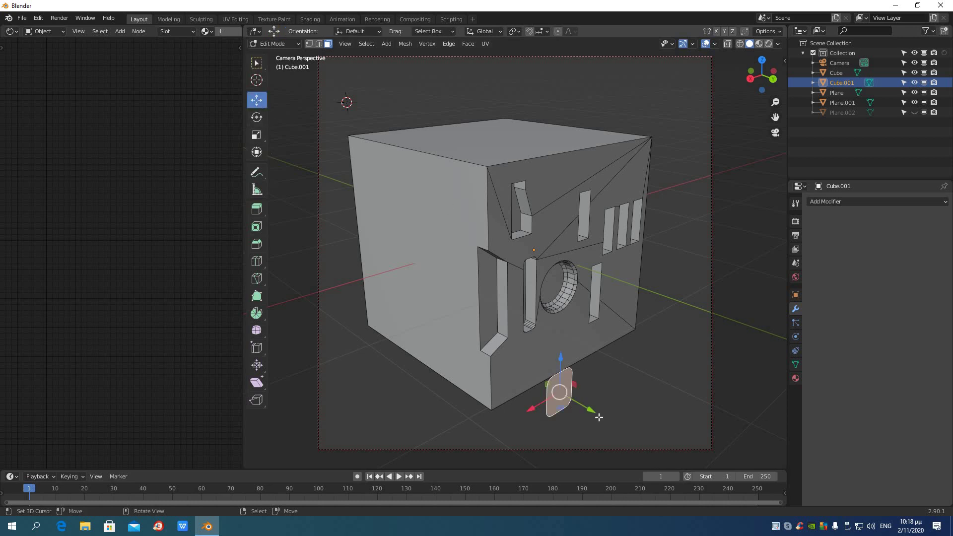
mouse_move(581, 407)
left_mouse_down()
mouse_move(571, 400)
mouse_move(576, 406)
left_mouse_up()
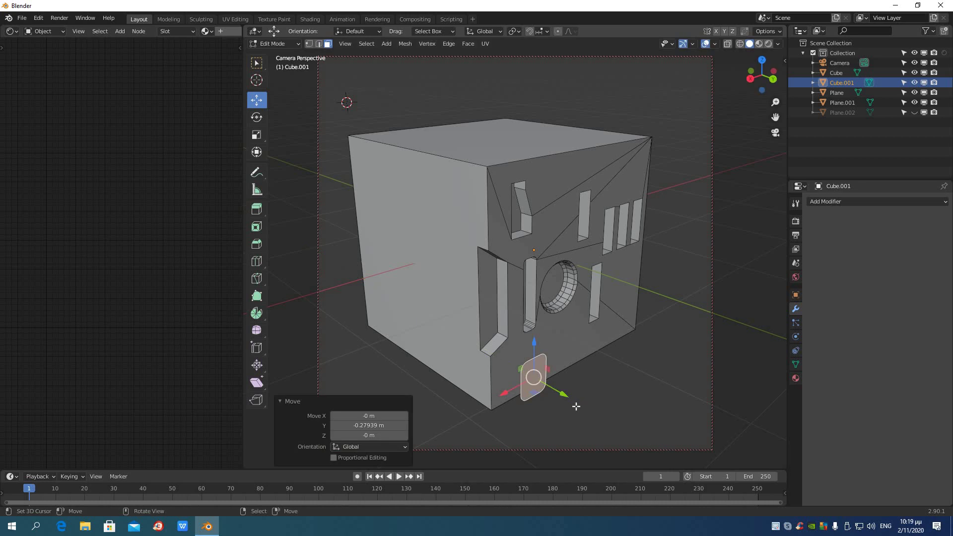
Step: Extrude the rounded face about 0.363 m toward the cube and move the block object about -0.066 m along Y
key("e")
left_click(546, 392)
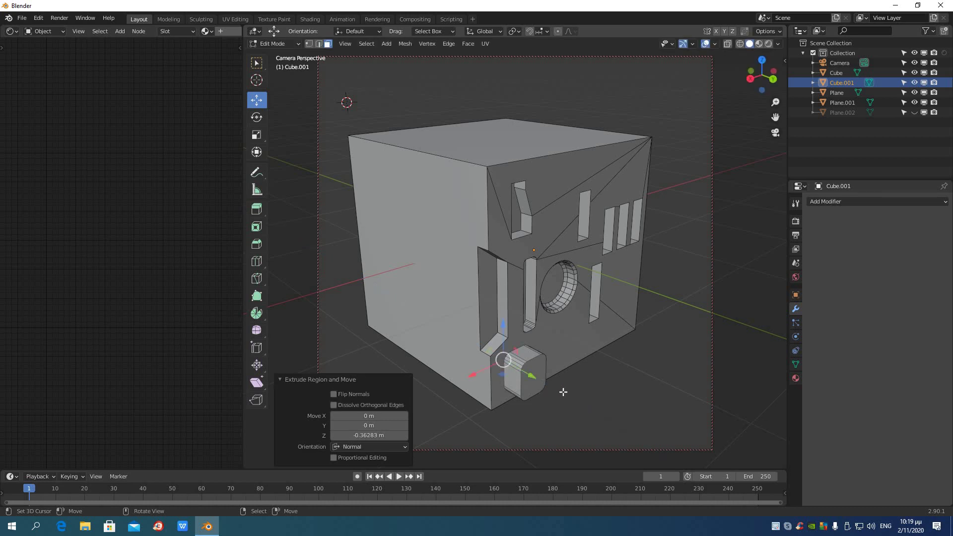
key("Tab")
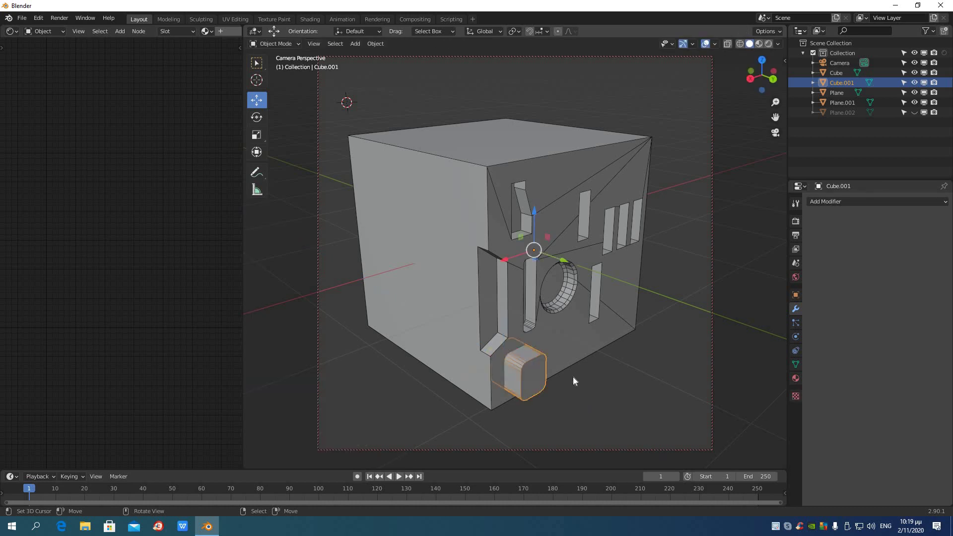
left_click_drag(564, 260, 557, 293)
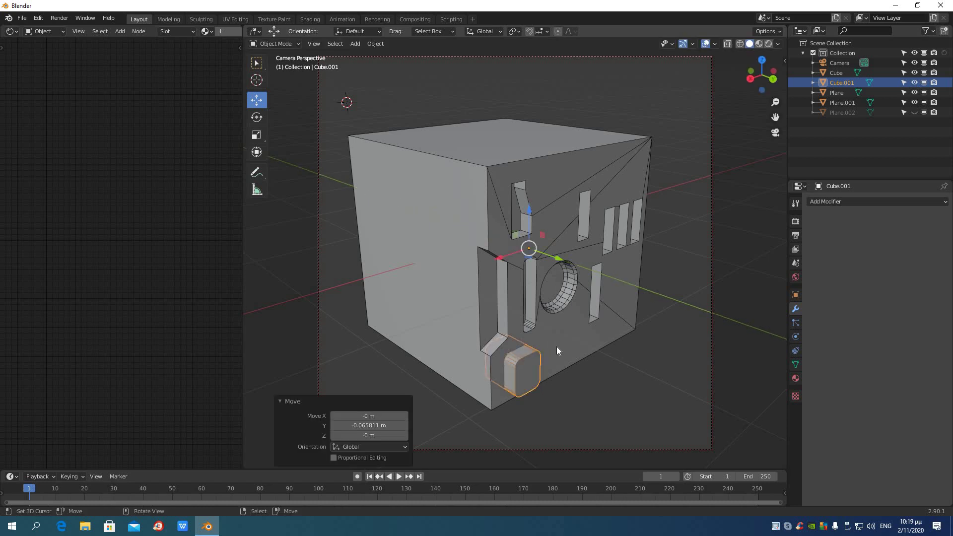
Step: Select the rounded block and the cube and merge them with an Auto Boolean Union from Bool Tool
left_click(785, 62)
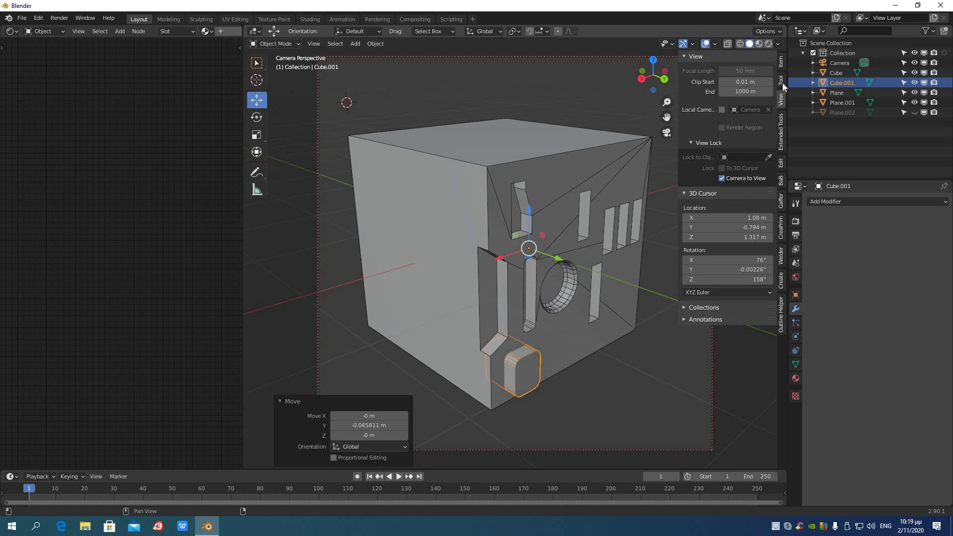
left_click(782, 163)
left_click(688, 100)
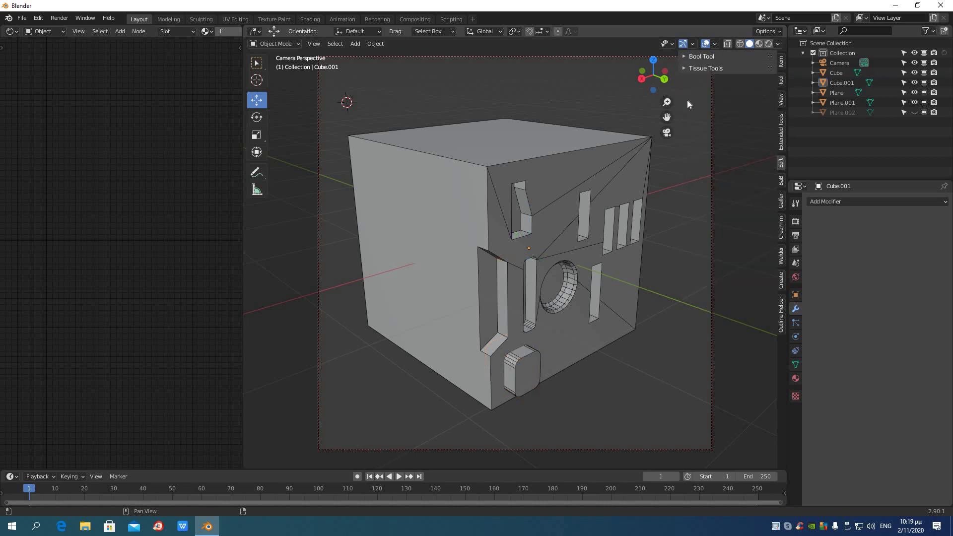
left_click(690, 56)
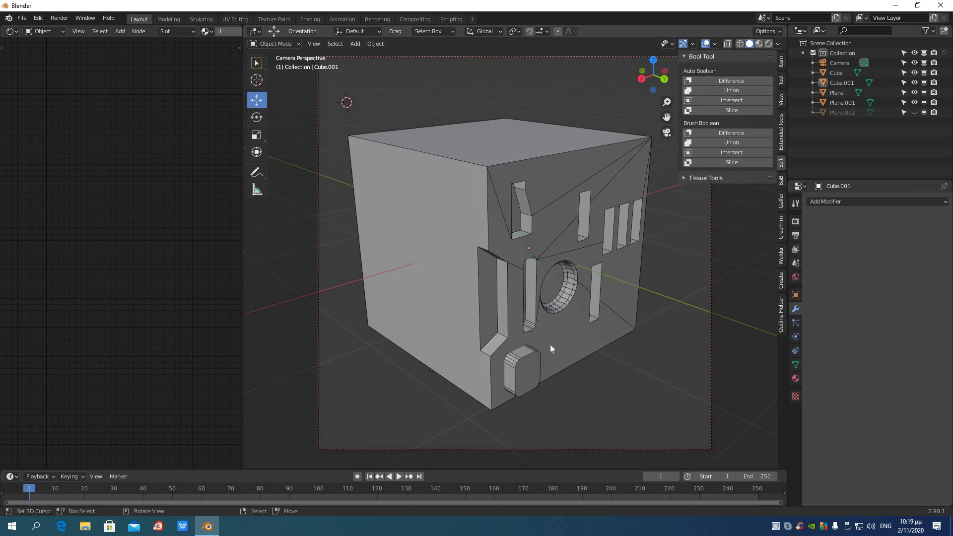
left_click(529, 363)
left_click(508, 348, "shift")
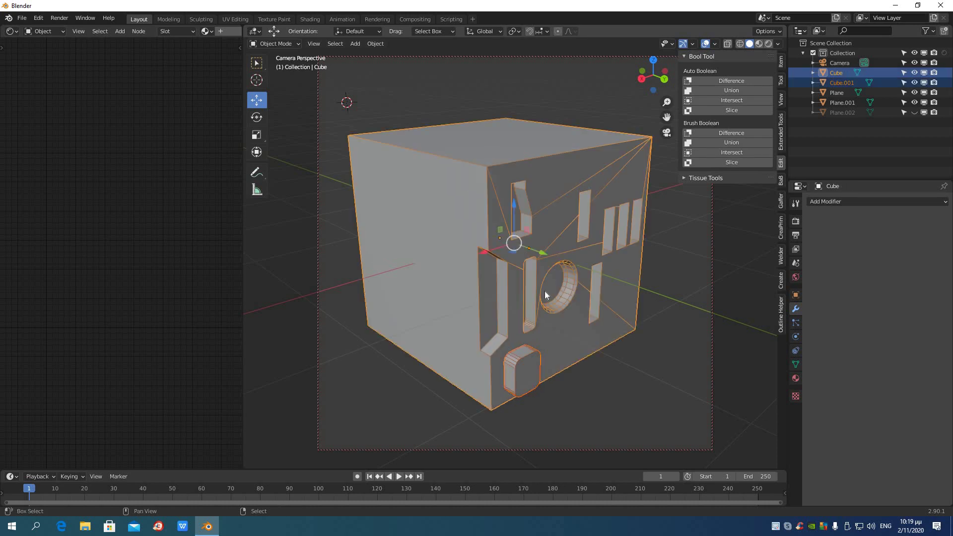
left_click(732, 90)
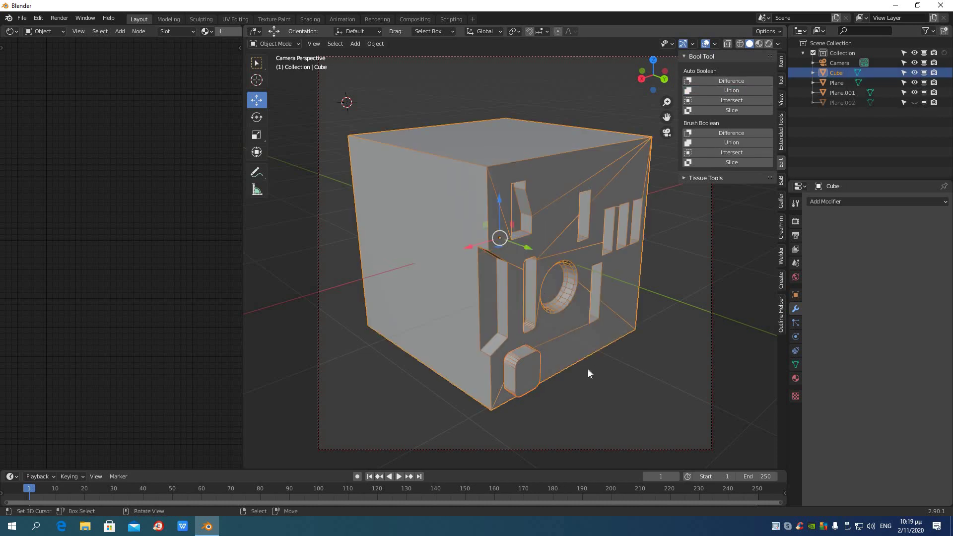
middle_click_drag(588, 370, 547, 386)
Step: In Edit Mode, draw a centred rectangle one grid cell inside the rounded block's front face with Grid Modeler
left_click(512, 375)
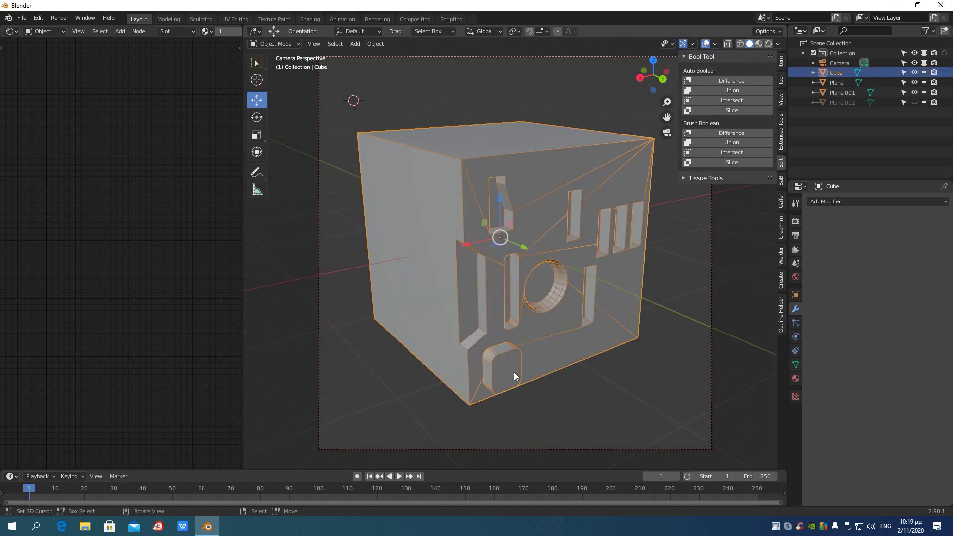
key("Tab")
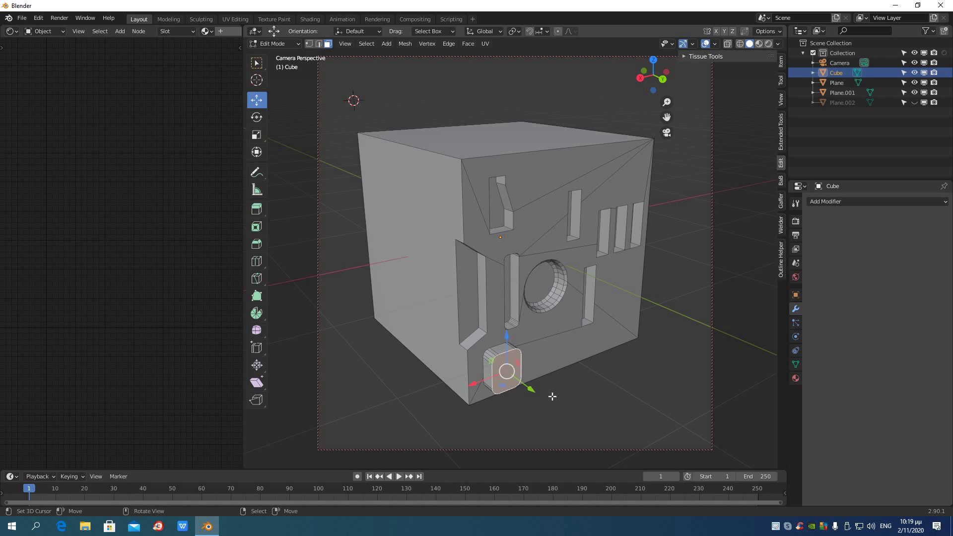
right_click(552, 396)
left_click(552, 396)
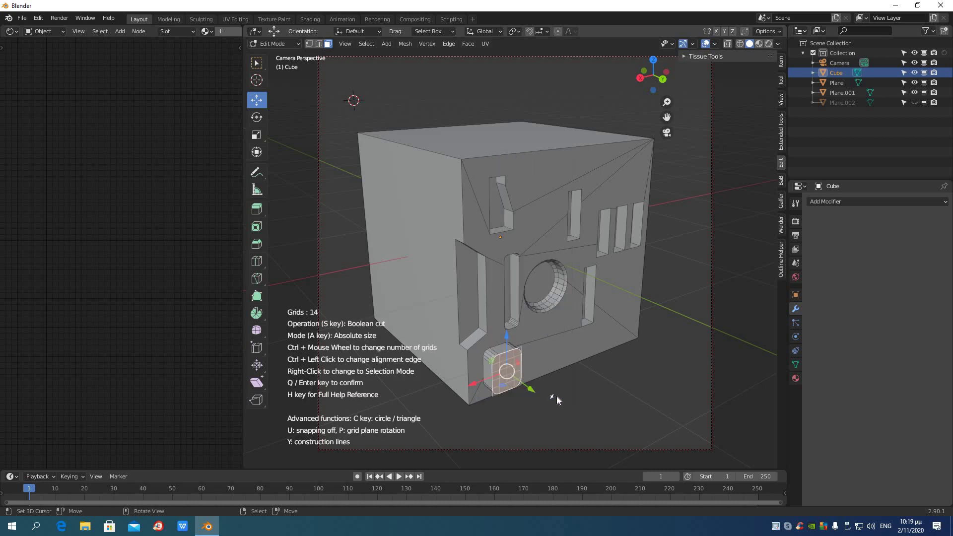
scroll(568, 362, "up", 5)
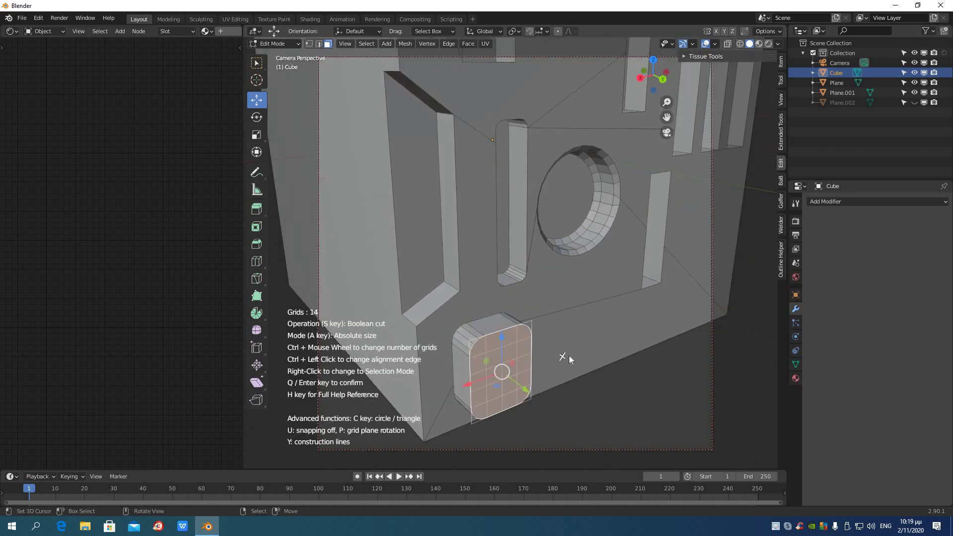
middle_click_drag(569, 357, 526, 304, "shift")
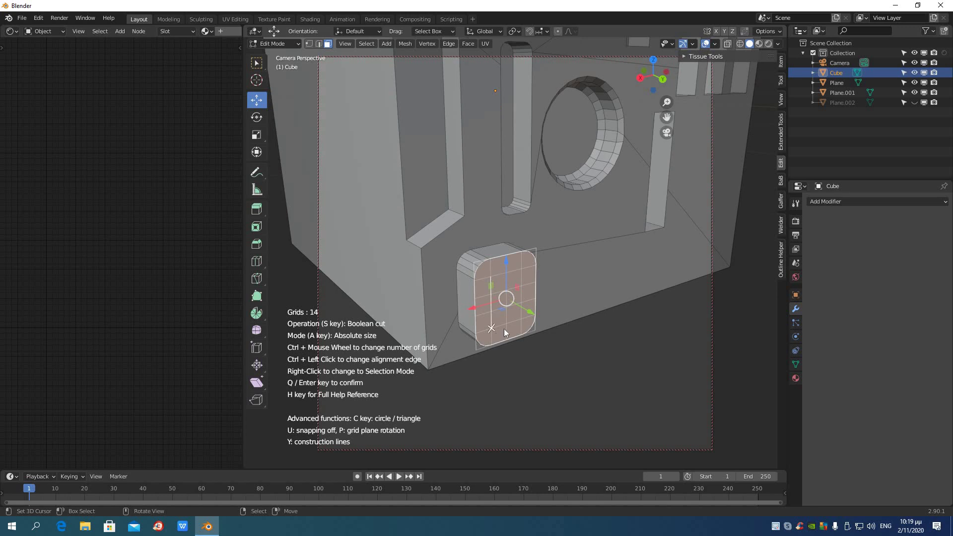
Step: Select the drawn rectangle on the block's front face and bevel its corners with bevel shape 2
right_click(497, 277)
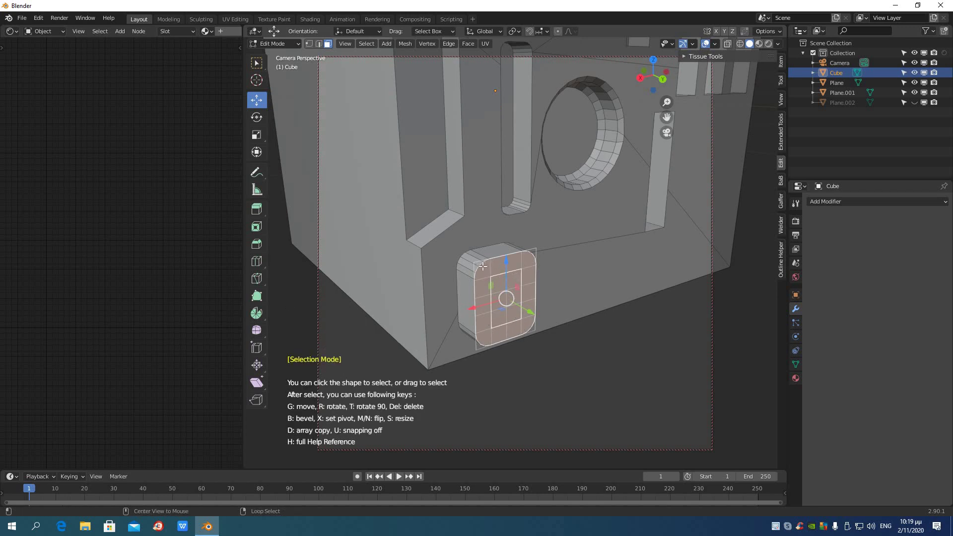
left_click_drag(483, 267, 532, 330)
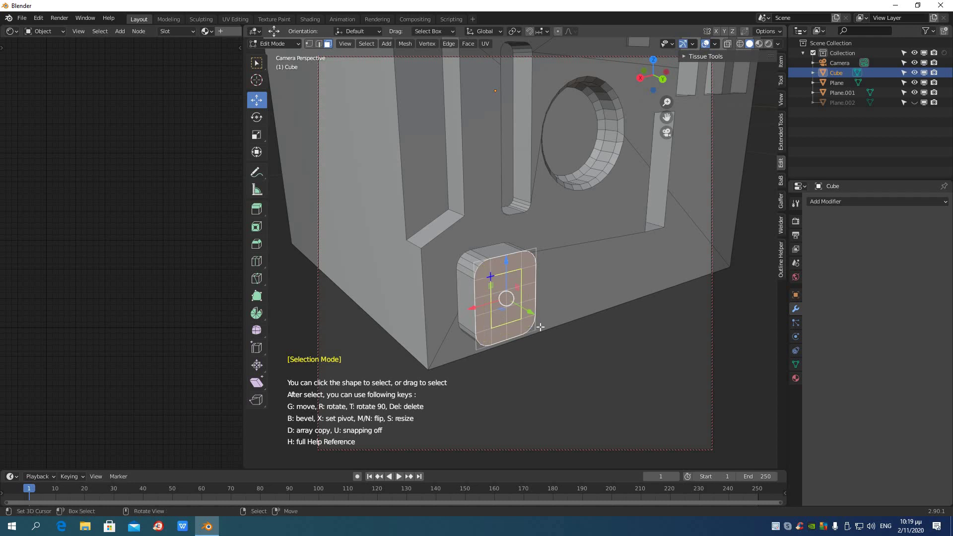
key("b")
scroll(555, 346, "up", 1)
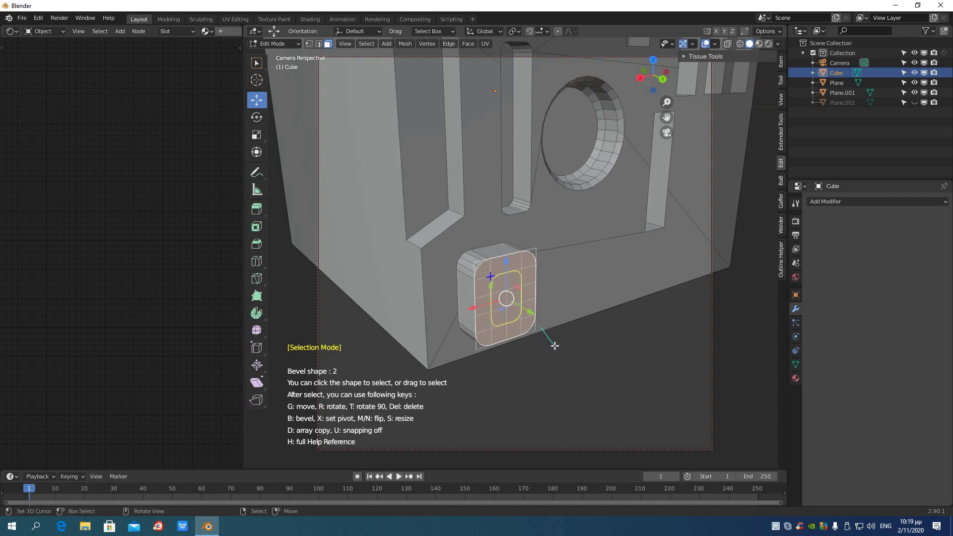
right_click(555, 345)
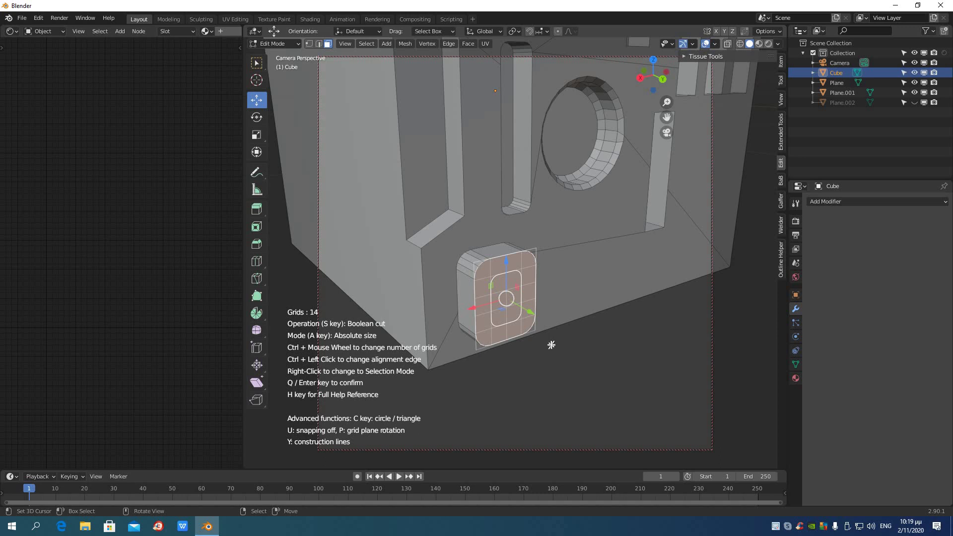
Step: Apply the rounded rectangle as a Boolean Cut into the block and set its depth to 0.79
key("space")
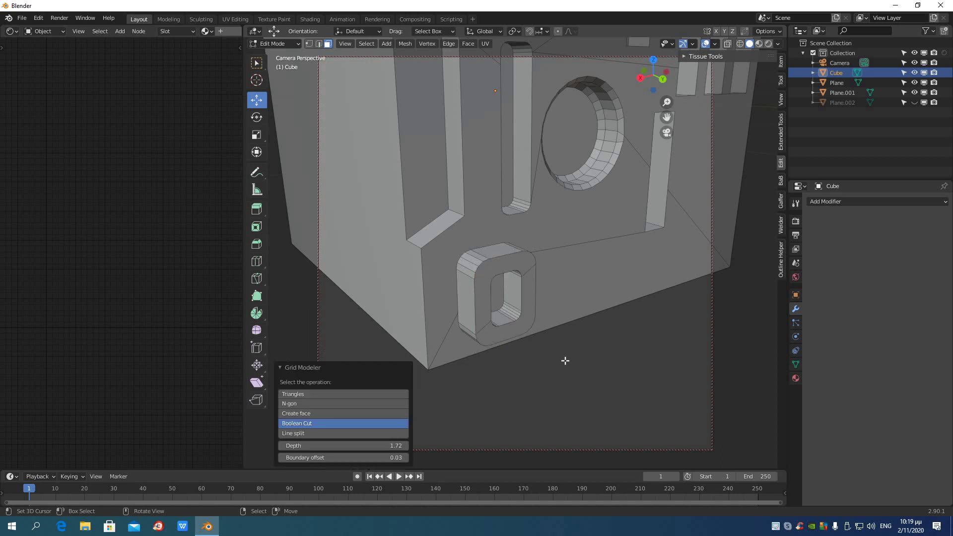
middle_click_drag(564, 366, 489, 410)
left_click_drag(363, 449, 310, 450)
scroll(543, 377, "down", 4)
middle_click_drag(543, 377, 559, 392)
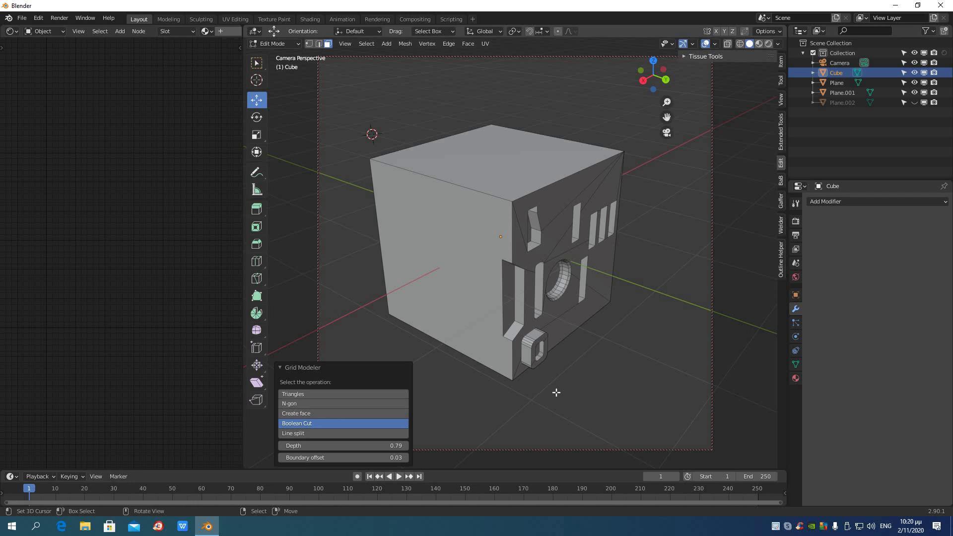
Step: Select the top edge of the cube's plain side and Boolean-cut a rectangle across it with Grid Modeler, stopping short of both edge ends
left_click(499, 198)
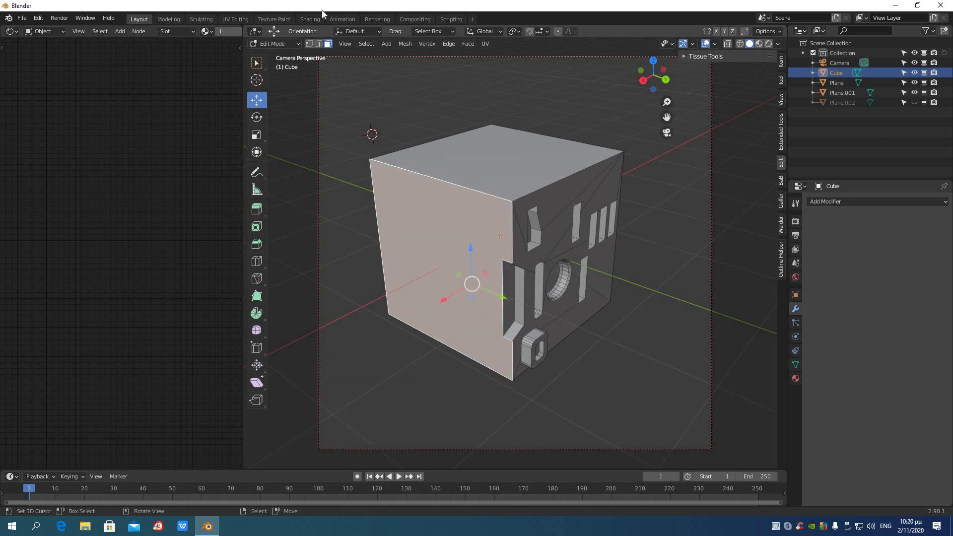
left_click(318, 44)
left_click(481, 196)
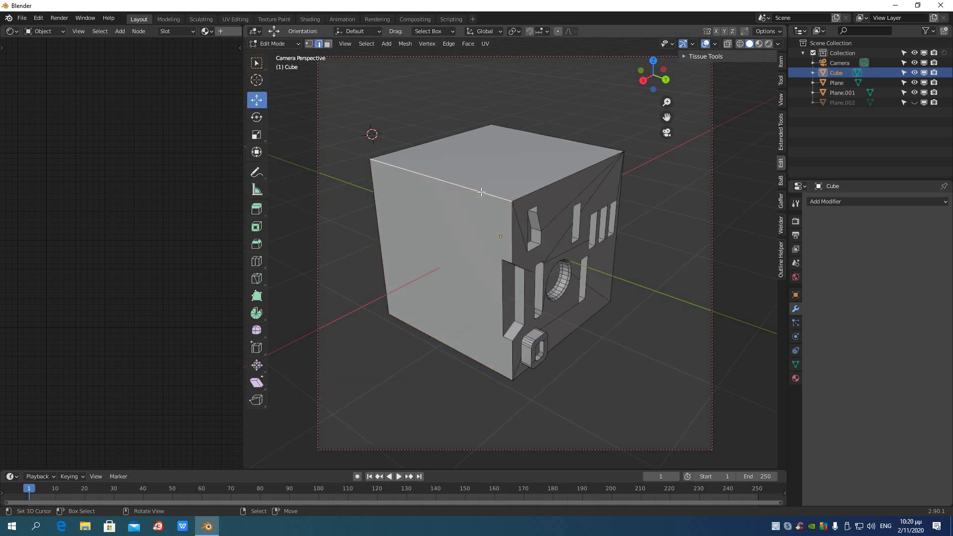
right_click(504, 258)
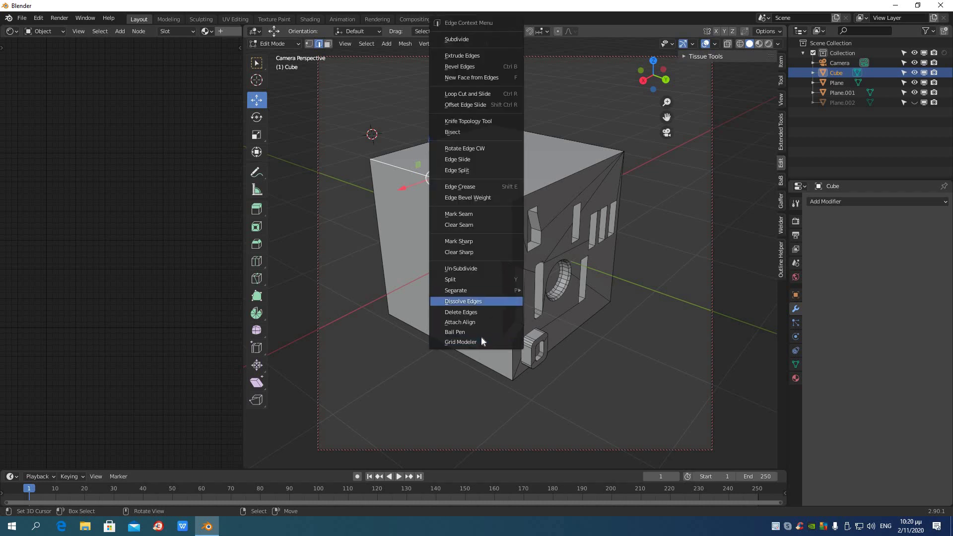
left_click(484, 339)
scroll(512, 284, "up", 2)
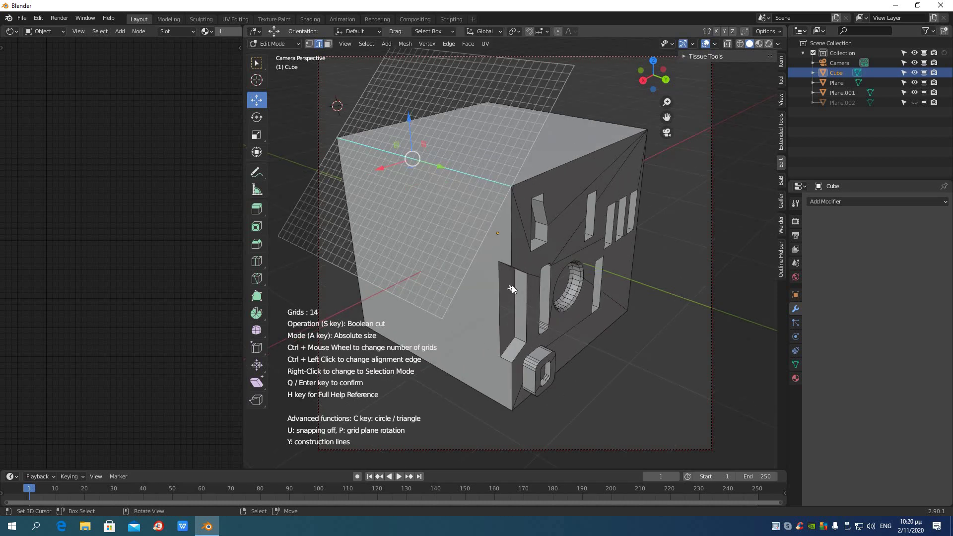
middle_click_drag(541, 314, 554, 320, "shift")
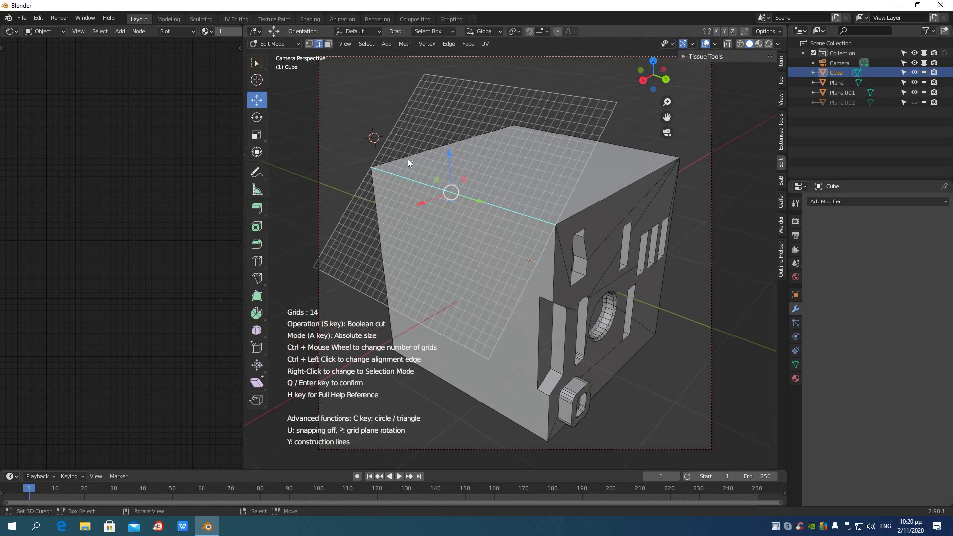
left_click(388, 196)
left_click(510, 246)
left_click(535, 190)
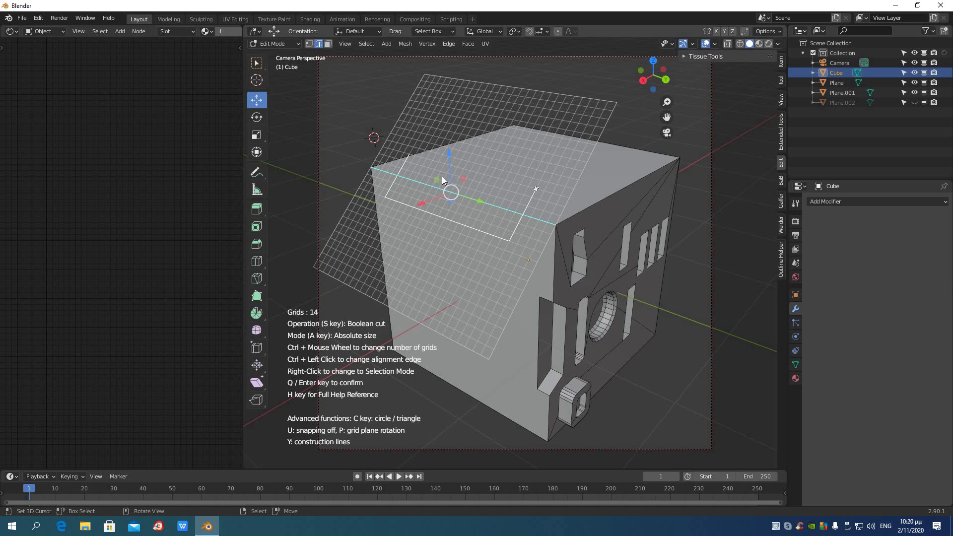
right_click(410, 155)
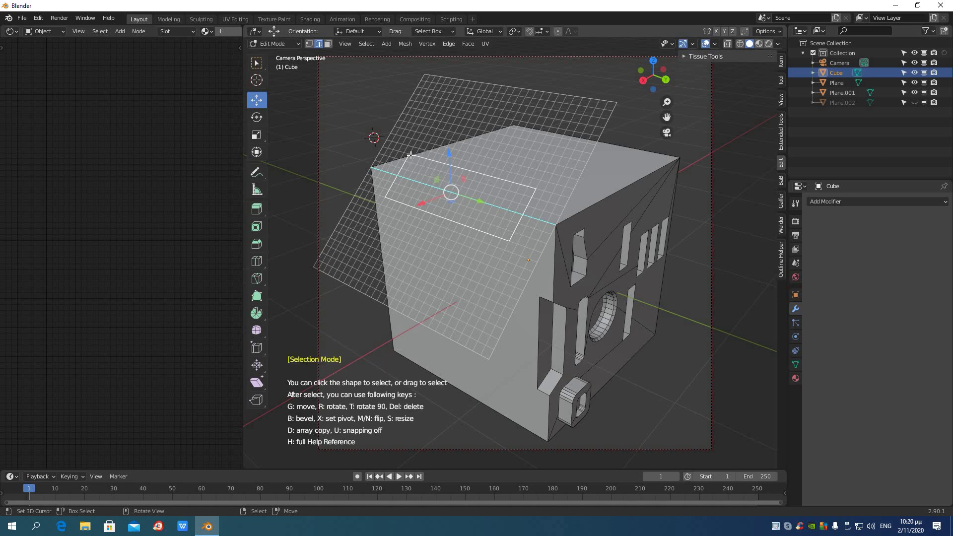
key("Return")
mouse_move(493, 260)
middle_mouse_down()
mouse_move(590, 257)
mouse_move(496, 259)
middle_mouse_up()
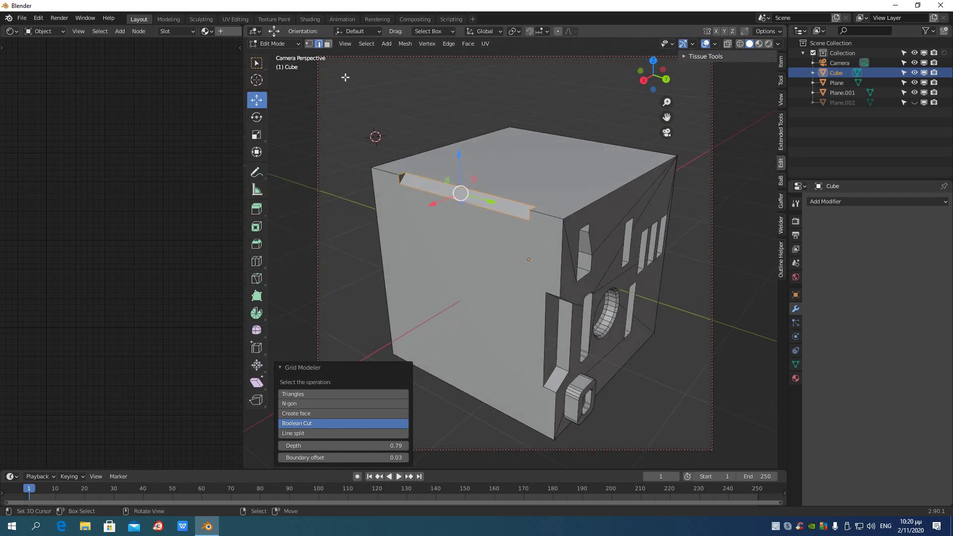
Step: Select the sloped face of the new edge notch and Boolean-cut a shorter, taller rectangle into its middle with Grid Modeler
left_click(328, 44)
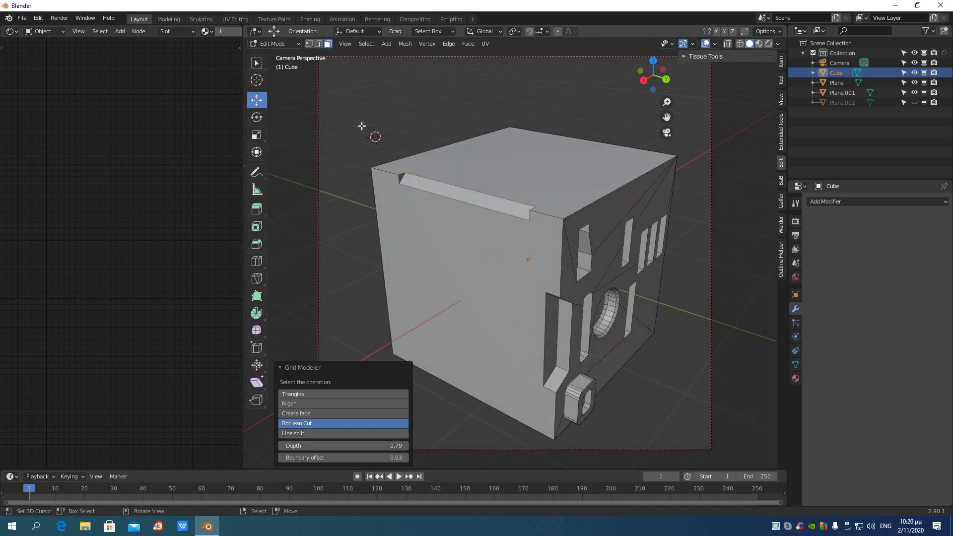
left_click(464, 199)
right_click(464, 245)
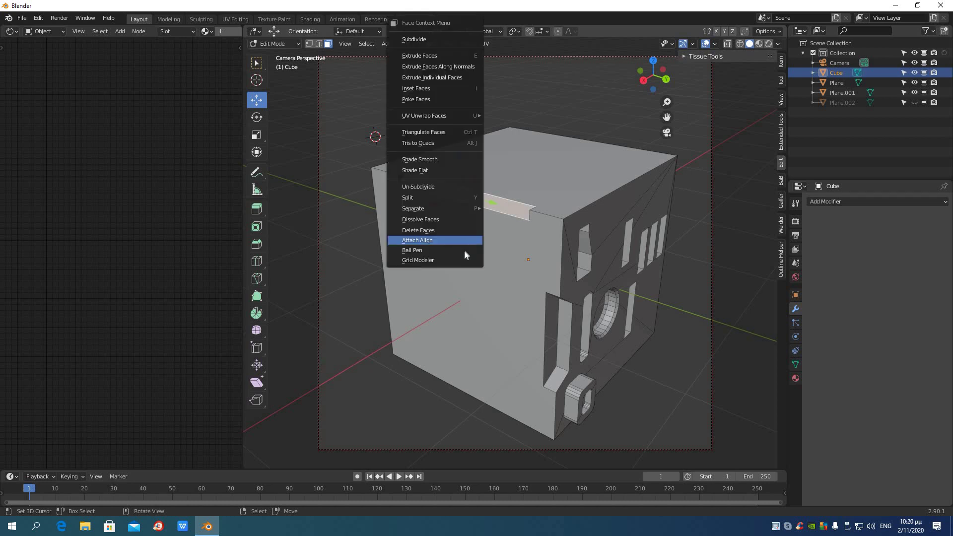
left_click(463, 260)
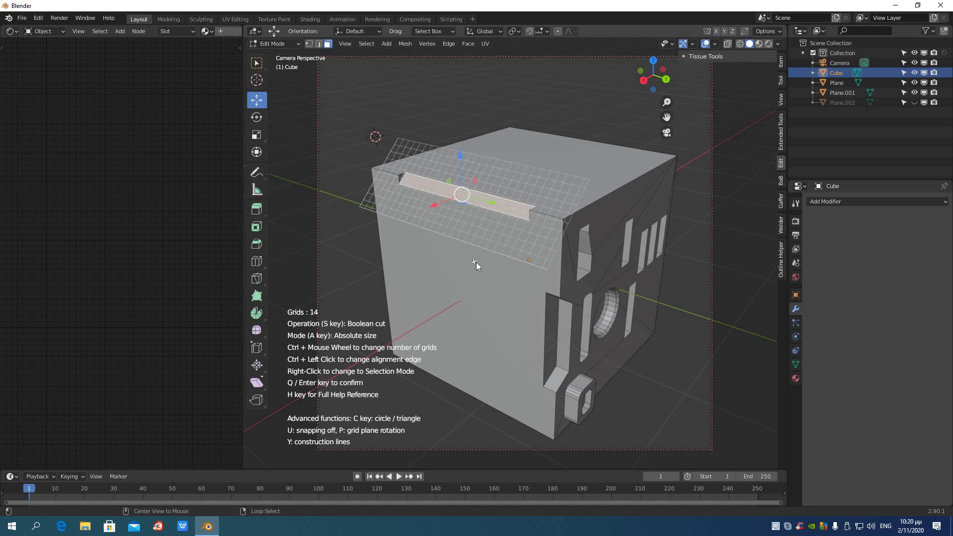
left_click(419, 199)
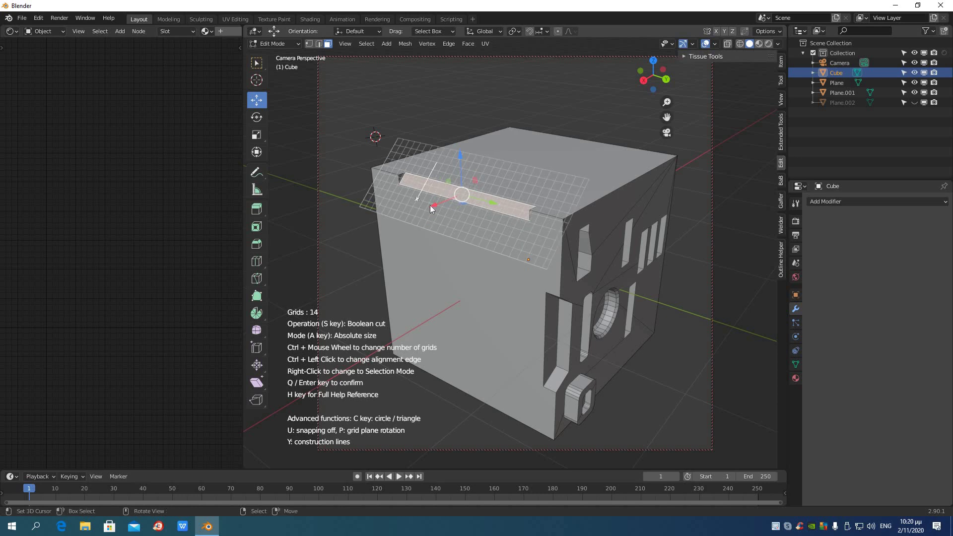
left_click(510, 183)
left_click(437, 162)
key("Return")
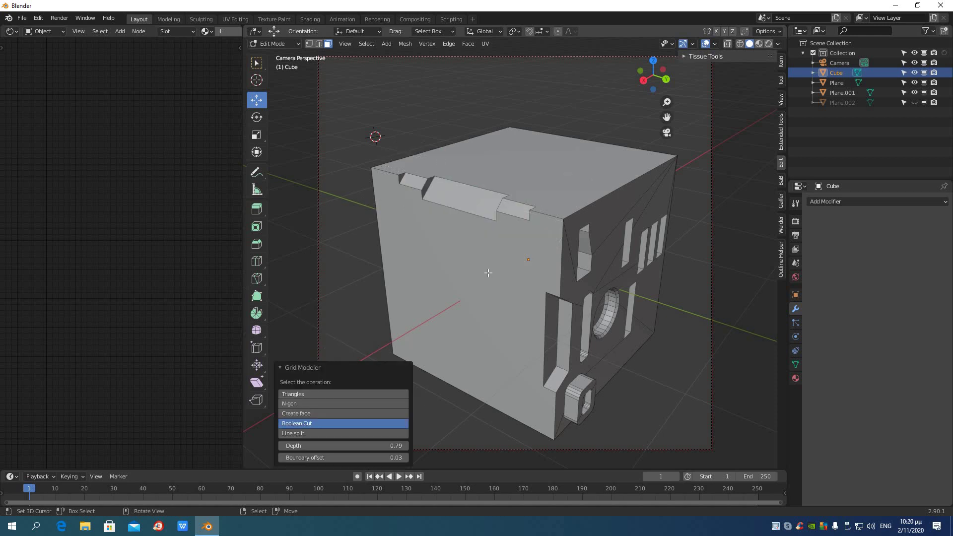
Step: Select the cube's top corner vertex on the slotted side, at the end beside the group of three slots
middle_click_drag(590, 307, 579, 287)
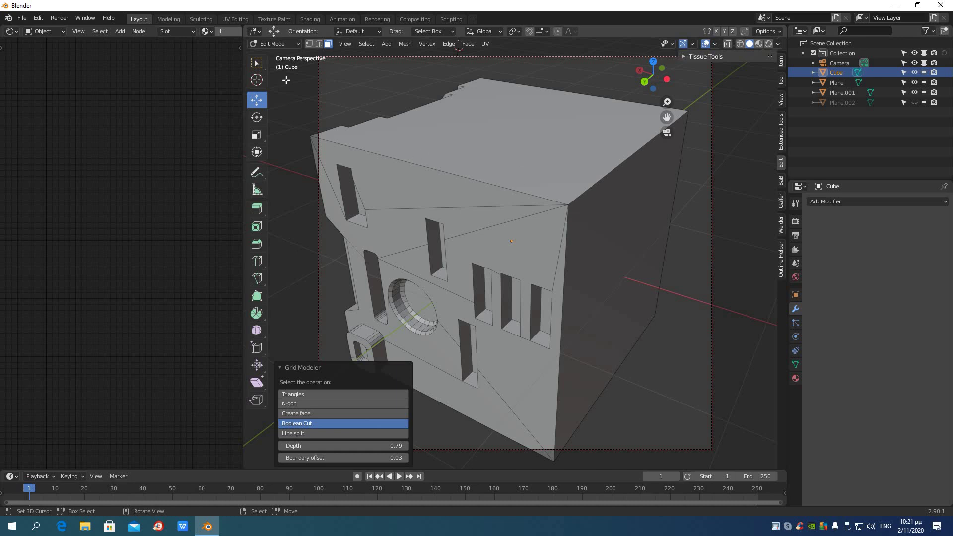
left_click(569, 205)
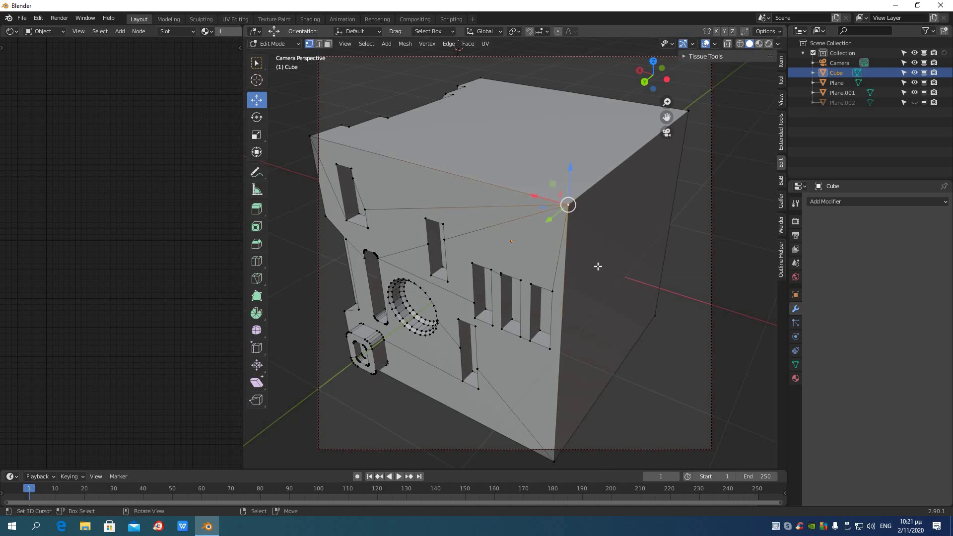
Step: Try to bevel the selected corner vertex with Bevel Vertices
key("ctrl")
key("ctrl+b")
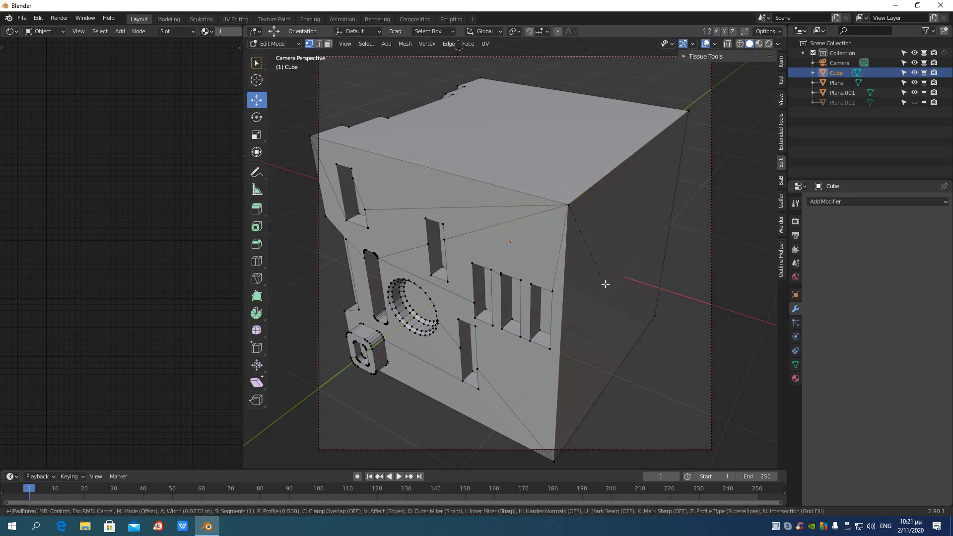
key("Escape")
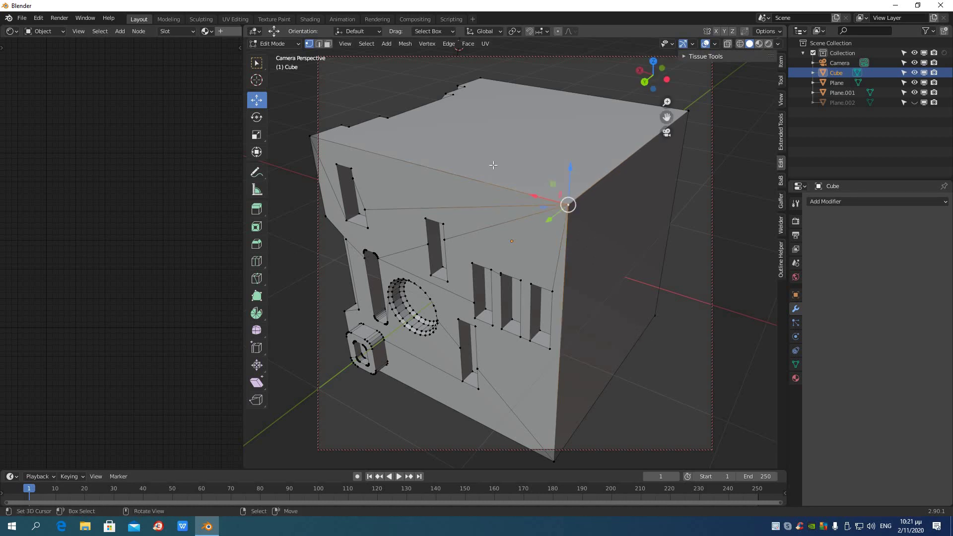
left_click(427, 43)
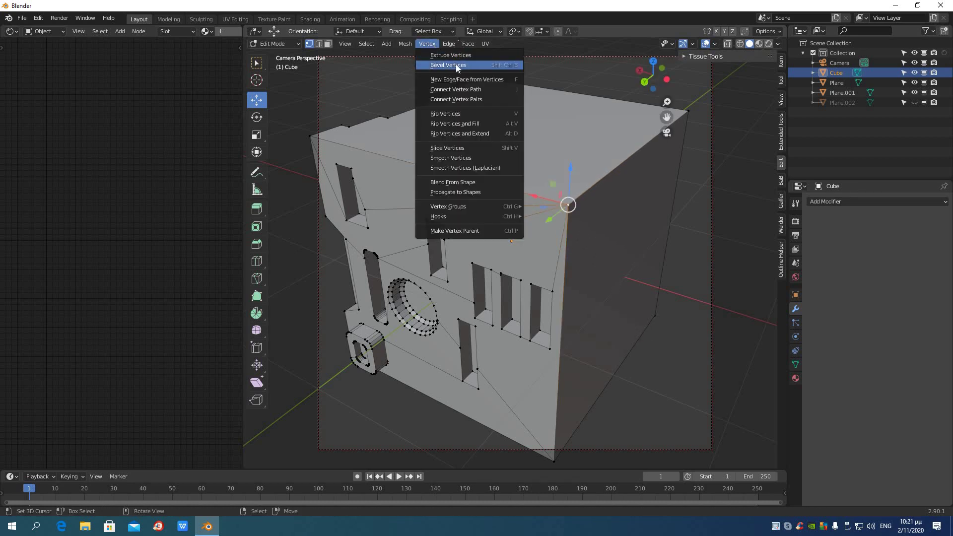
left_click(456, 64)
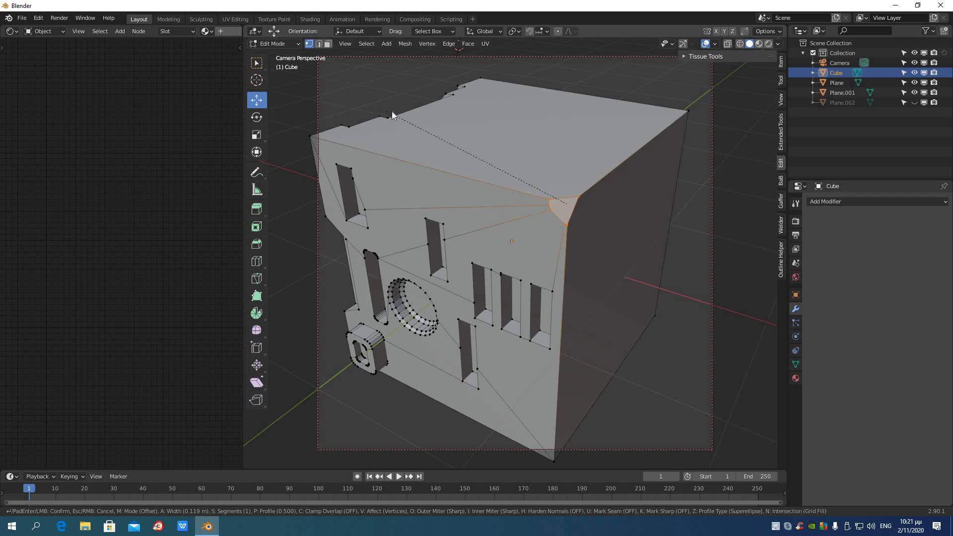
left_click(395, 115)
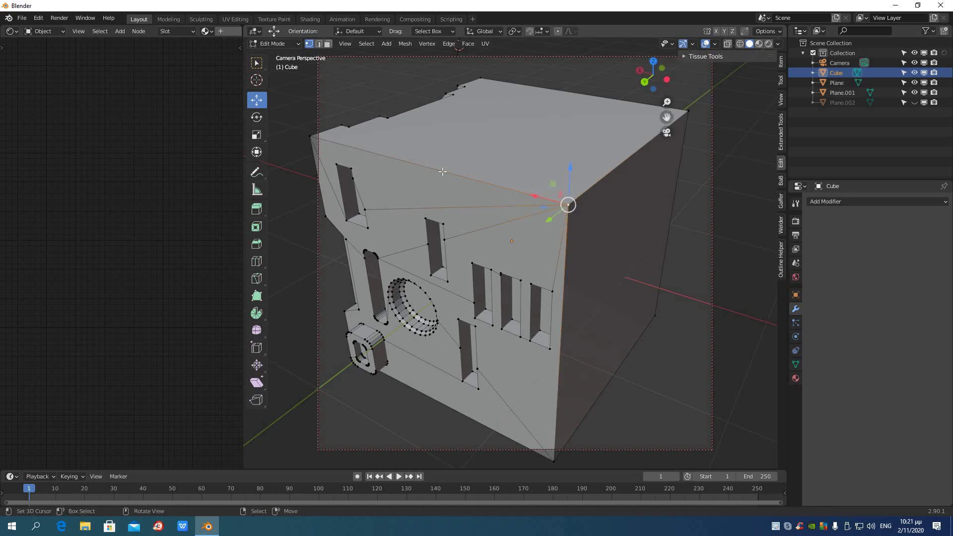
Step: Use Grid Modeler on the selected corner vertex to draw a large rectangle around the corner and apply it as a Boolean Cut
middle_click_drag(443, 171, 465, 180)
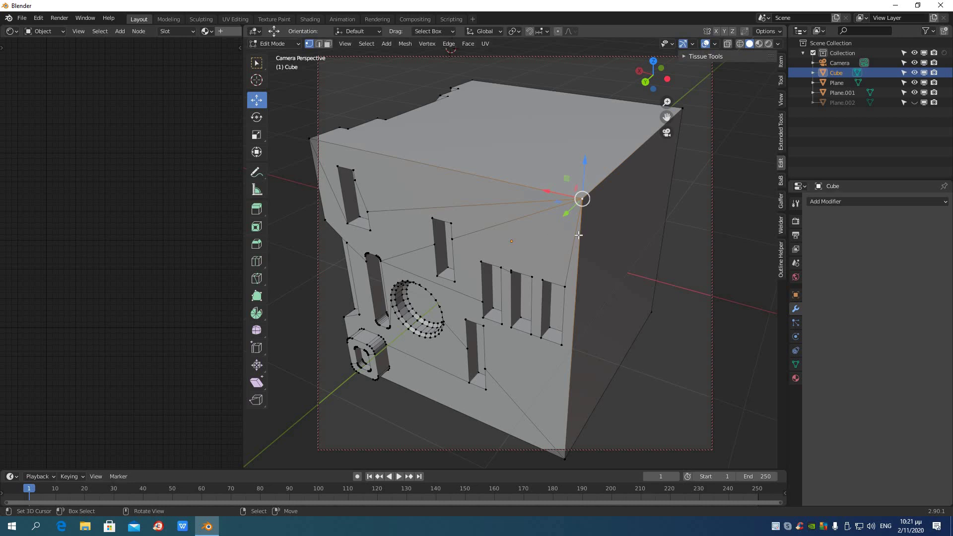
key("w")
left_click(574, 255)
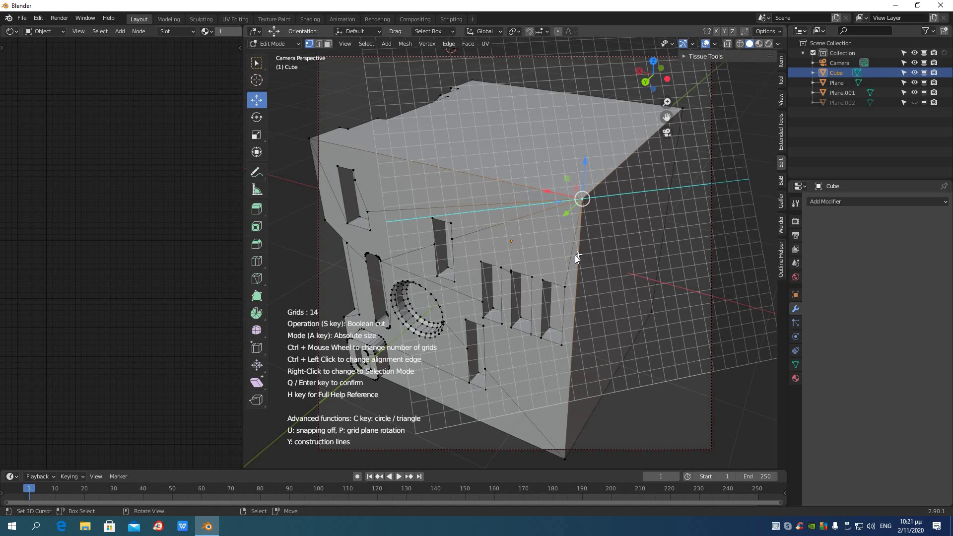
middle_click_drag(572, 255, 489, 204)
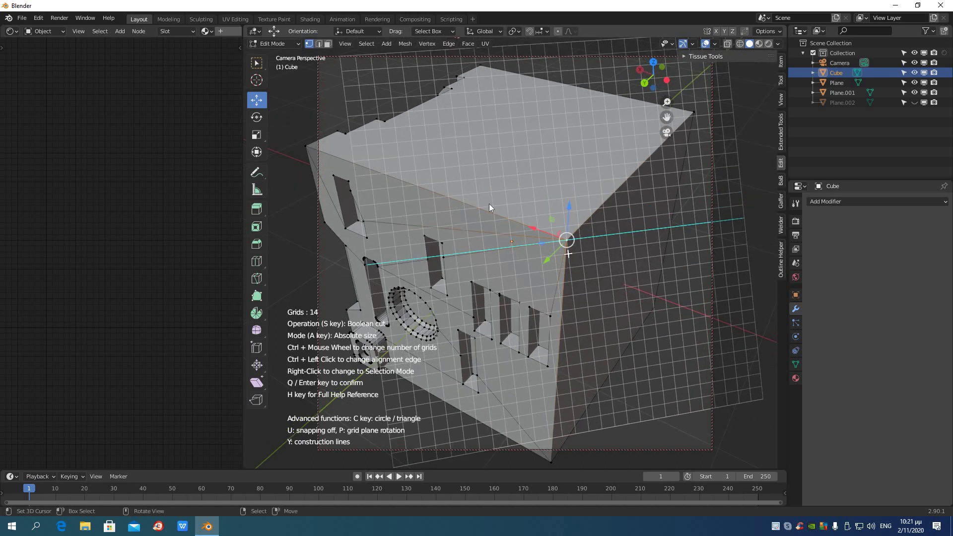
left_click(463, 176)
left_click(481, 338)
left_click(655, 311)
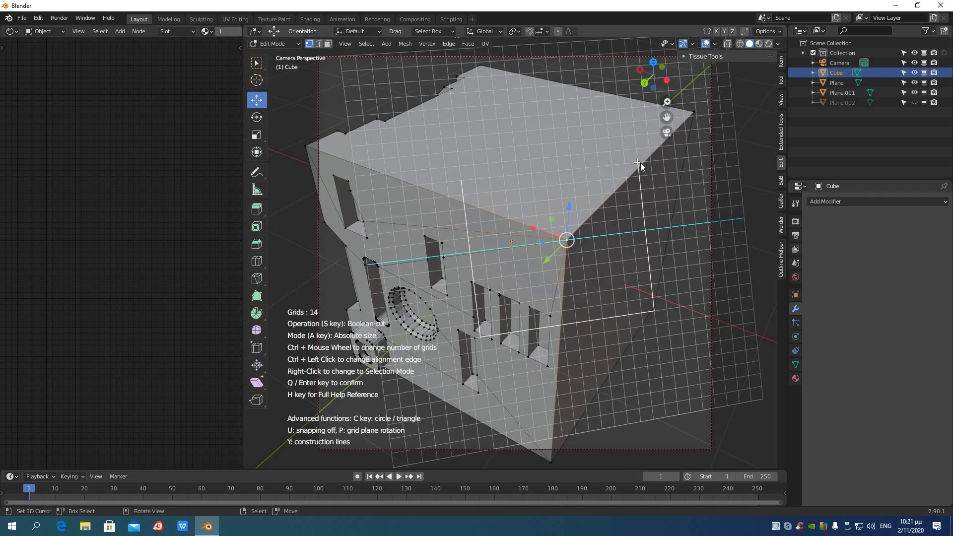
left_click(640, 162)
left_click(463, 183)
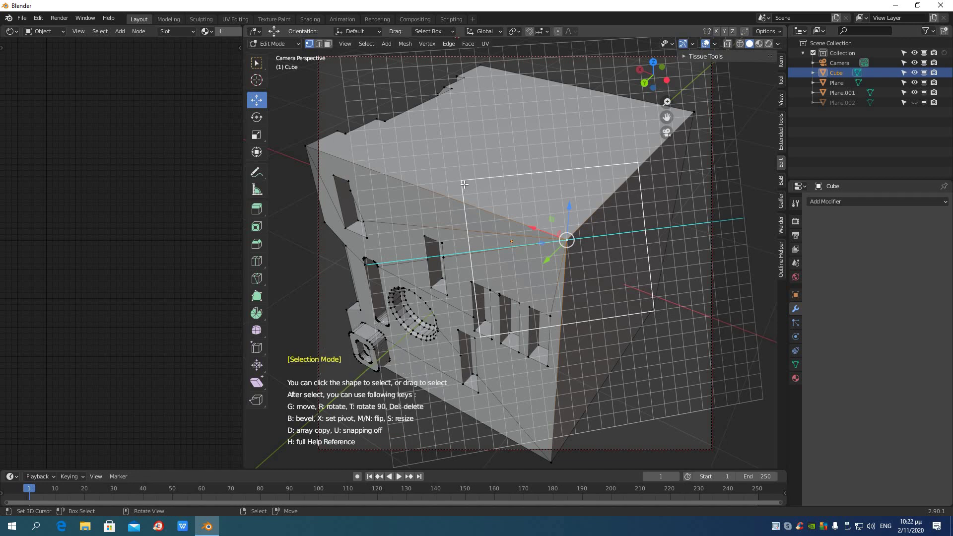
key("Return")
Step: Set the corner cut's depth to 1.27 and deselect all the geometry
middle_click_drag(530, 243, 524, 243)
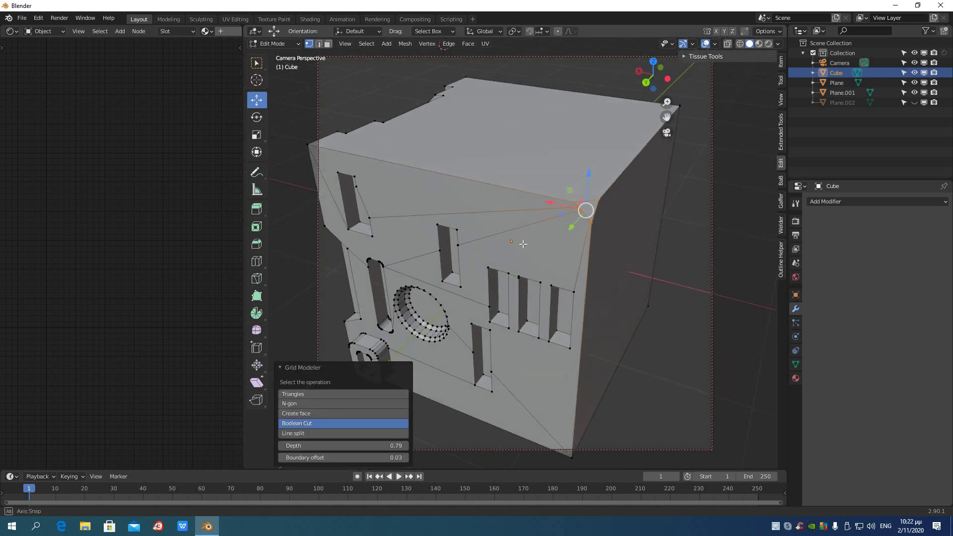
mouse_move(651, 298)
middle_mouse_down()
mouse_move(568, 309)
mouse_move(658, 296)
mouse_move(649, 301)
middle_mouse_up()
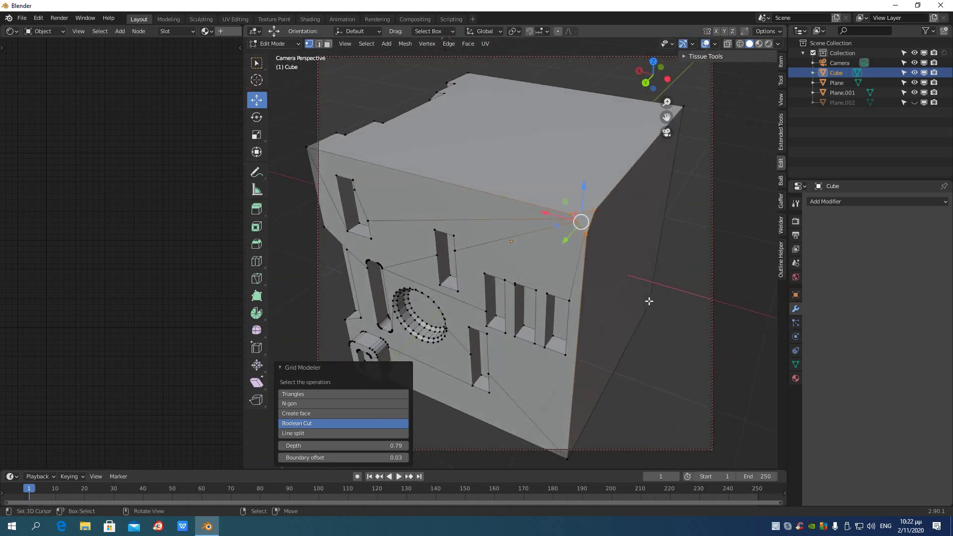
scroll(649, 301, "up", 1)
scroll(649, 300, "down", 1)
scroll(647, 300, "up", 1)
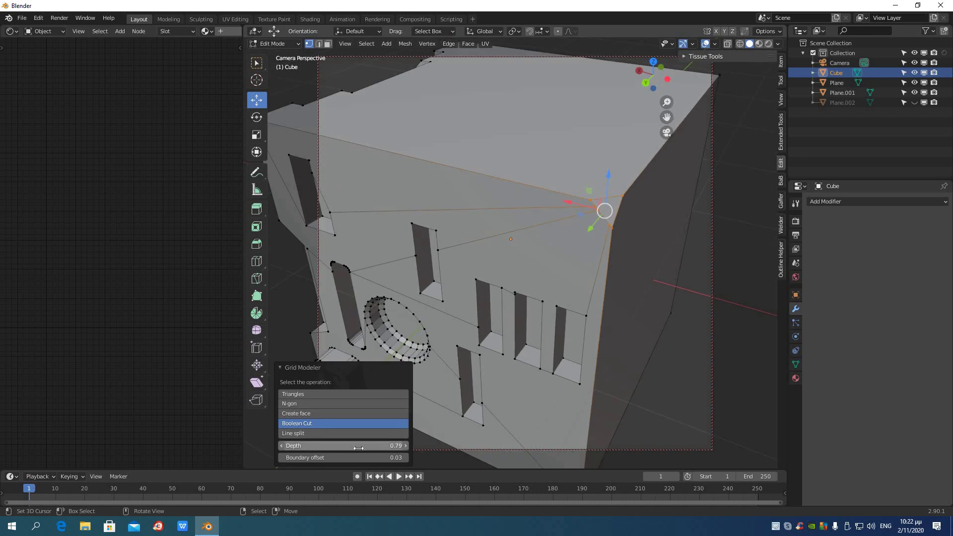
left_click_drag(359, 449, 362, 449)
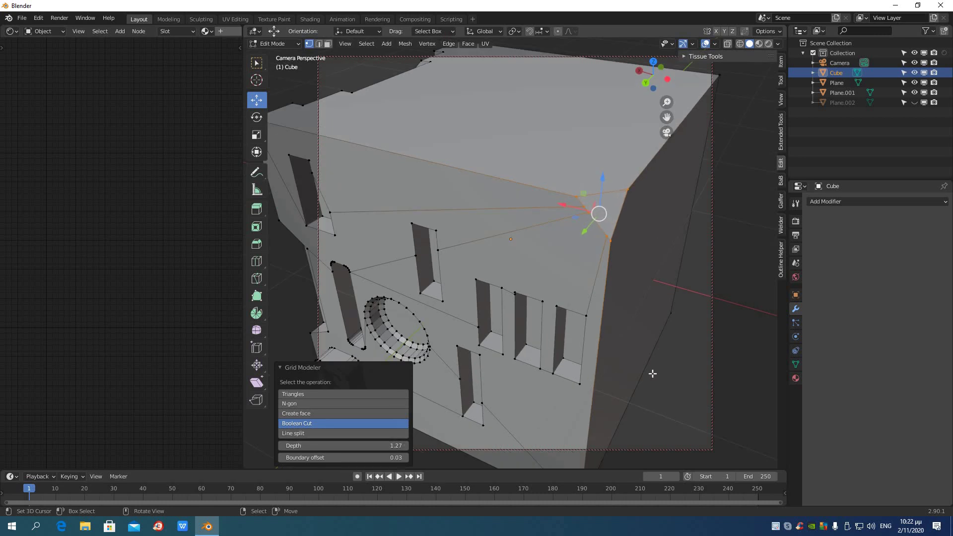
key("alt+a")
scroll(645, 382, "down", 2)
middle_click_drag(645, 383, 699, 373)
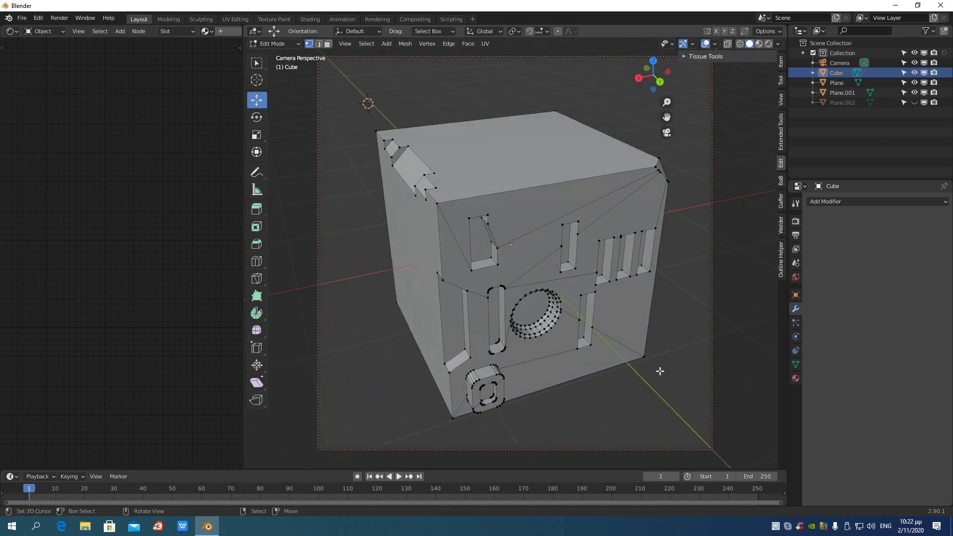
middle_click_drag(624, 366, 640, 376)
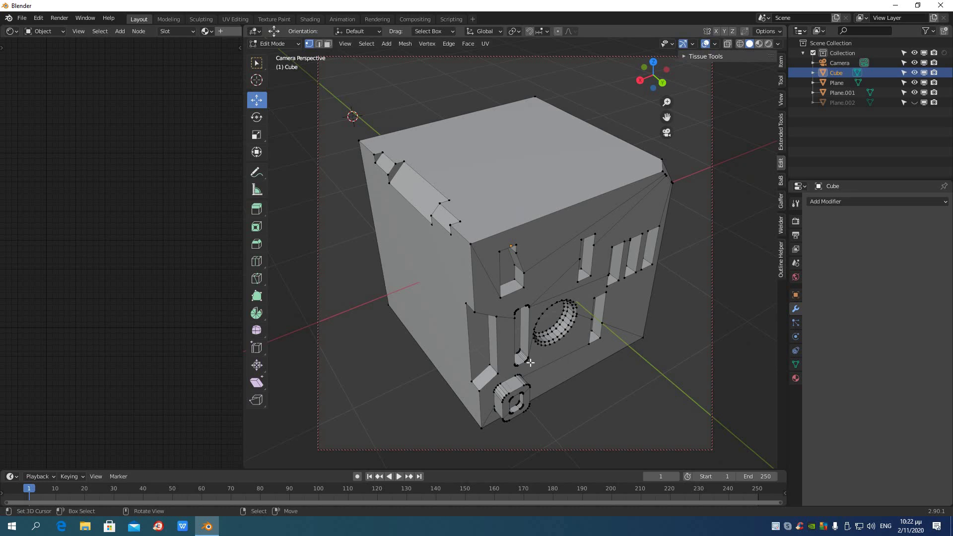
Step: In the front view, select the cube's plain front face in face mode and start Grid Modeler on it
key("KP_1")
scroll(539, 354, "up", 3)
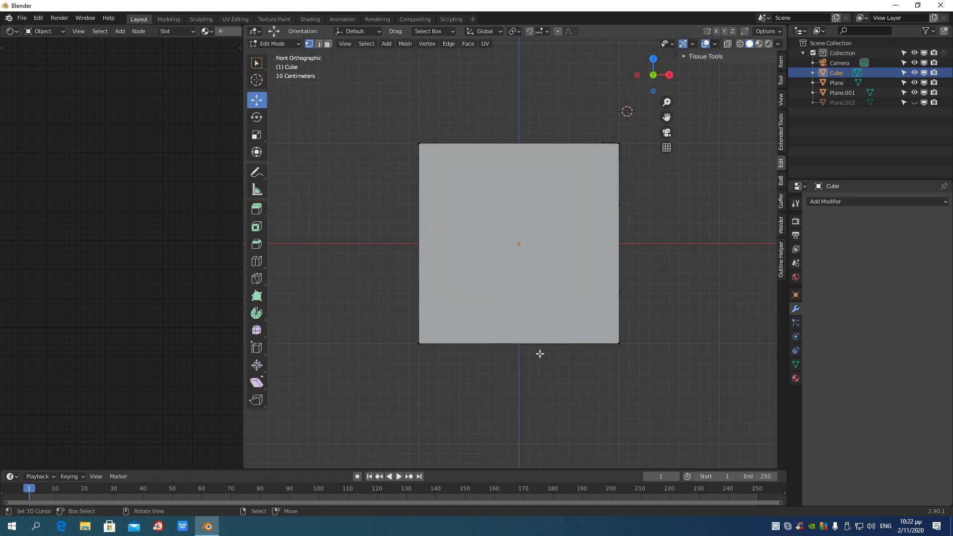
scroll(530, 348, "up", 2, "shift")
scroll(530, 349, "down", 2, "shift")
scroll(530, 348, "down", 1, "ctrl")
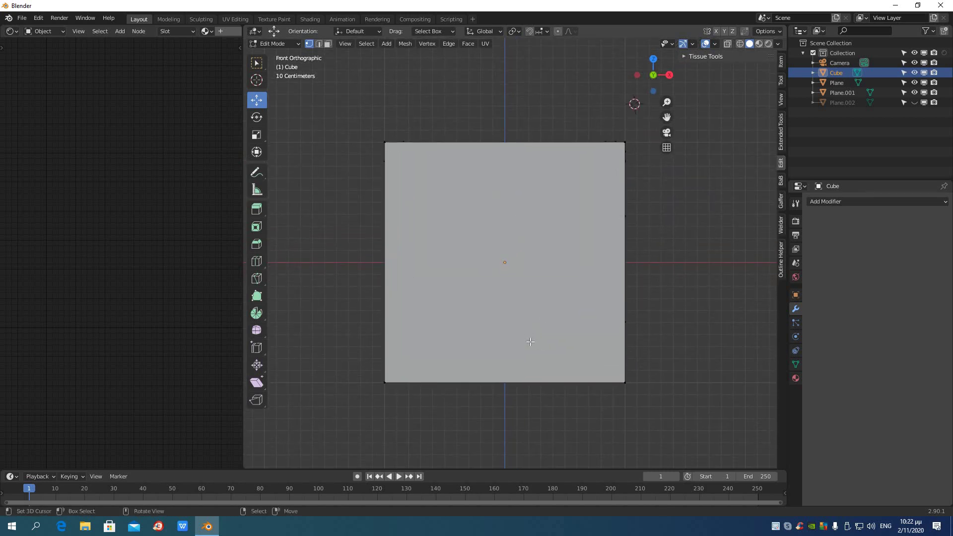
scroll(530, 341, "up", 1)
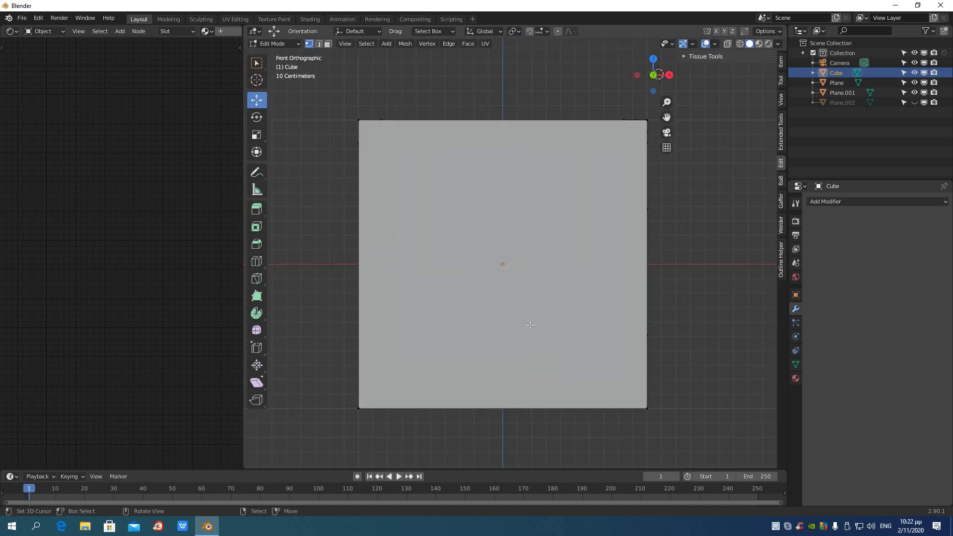
left_click(327, 44)
left_click(543, 273)
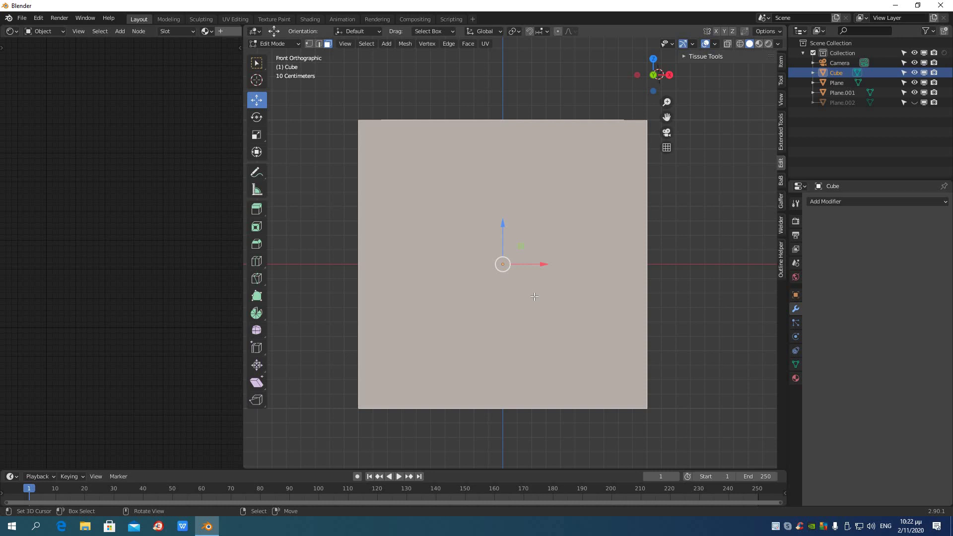
right_click(534, 296)
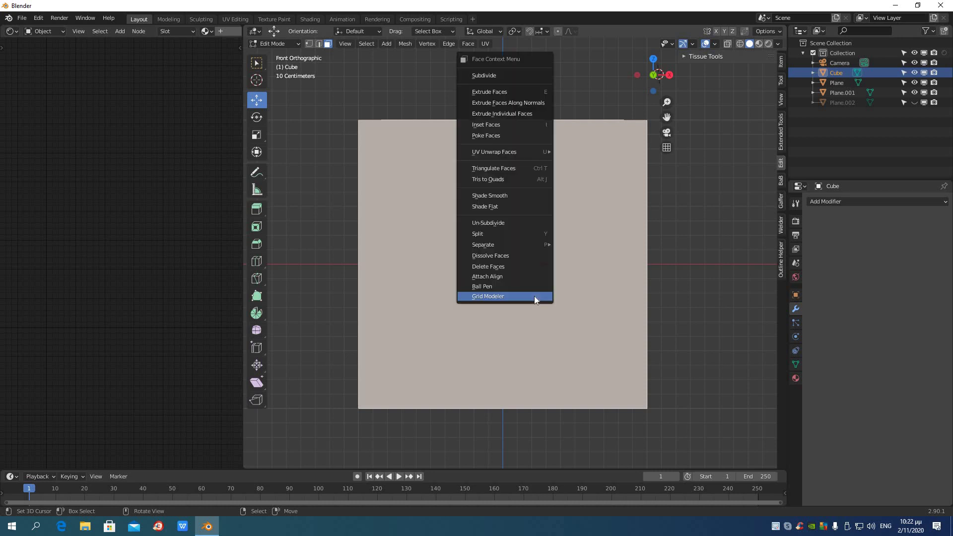
left_click(534, 296)
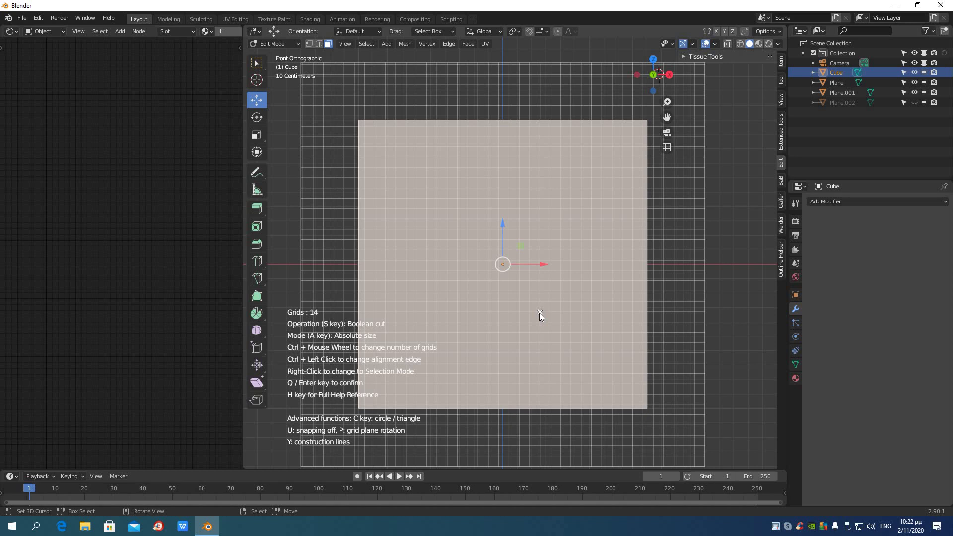
Step: Draw a tall, narrow construction-line rectangle on the face, from near its upper edge down and just left of centre
key("y")
left_click(436, 150)
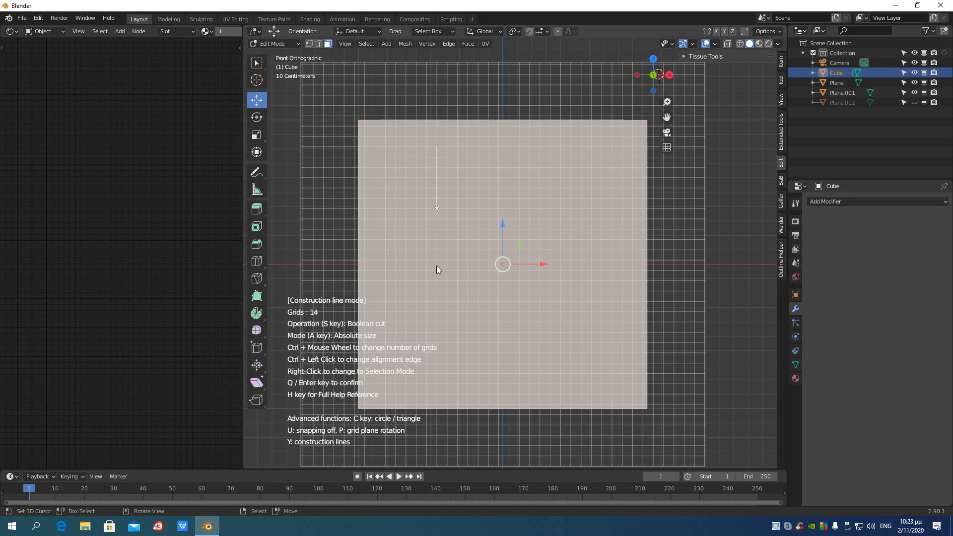
left_click(436, 344)
left_click(509, 342)
left_click(511, 149)
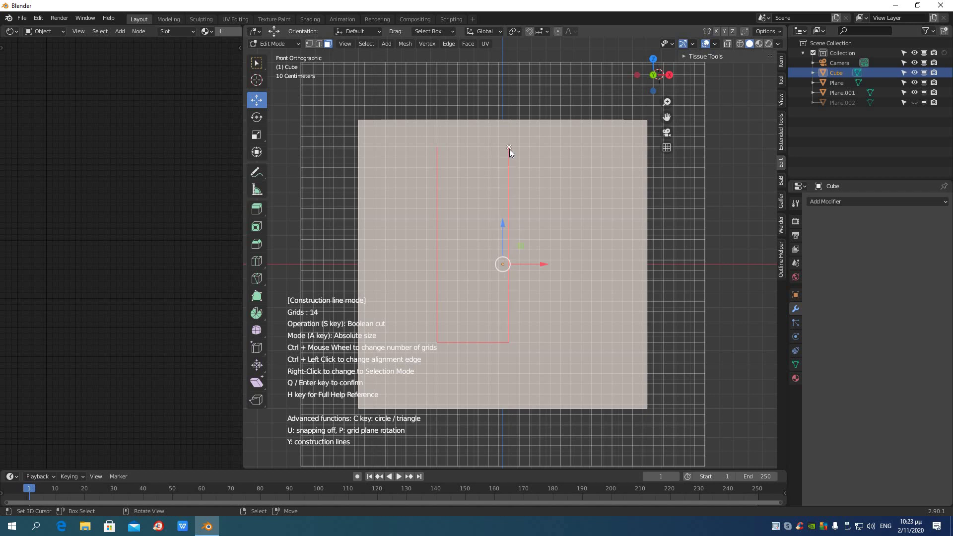
left_click(441, 149)
right_click(441, 149)
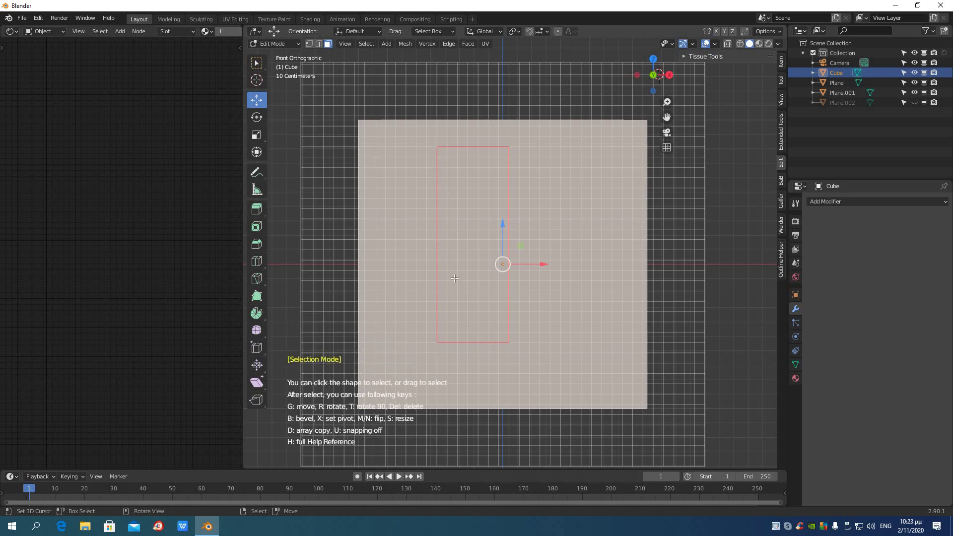
right_click(467, 239)
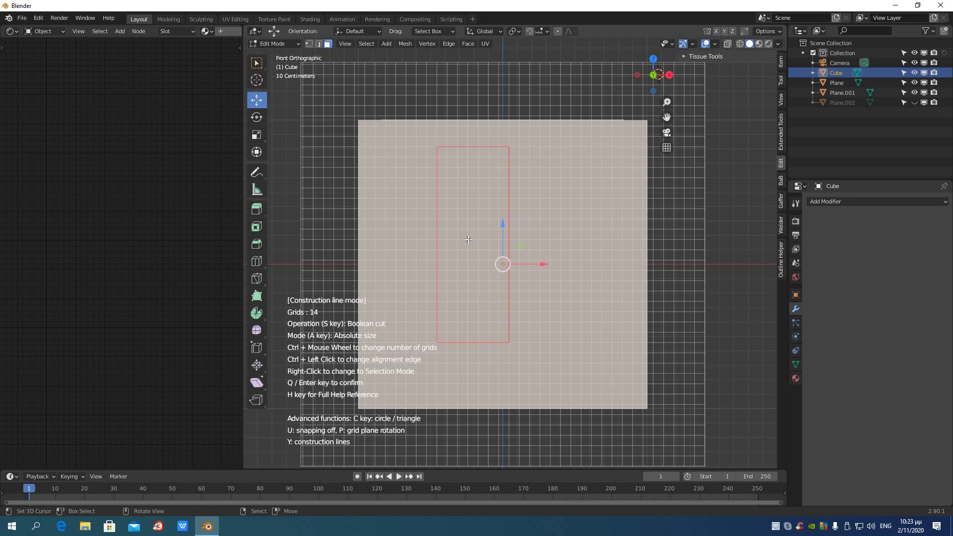
Step: Try drawing a 28-edge circle from the middle of the construction rectangle
left_click(468, 237)
key("y")
key("c")
scroll(470, 241, "up", 2, "ctrl")
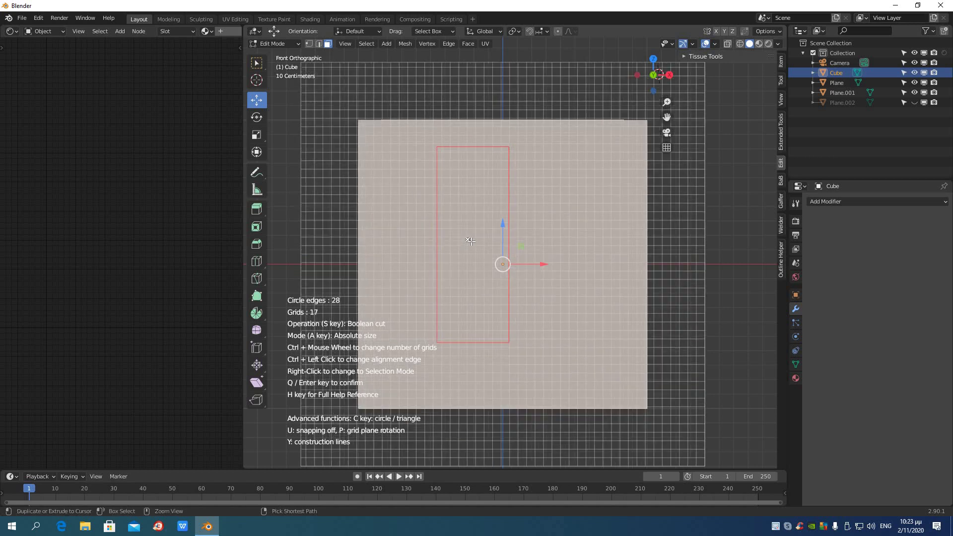
left_click_drag(472, 243, 488, 293)
right_click(517, 304)
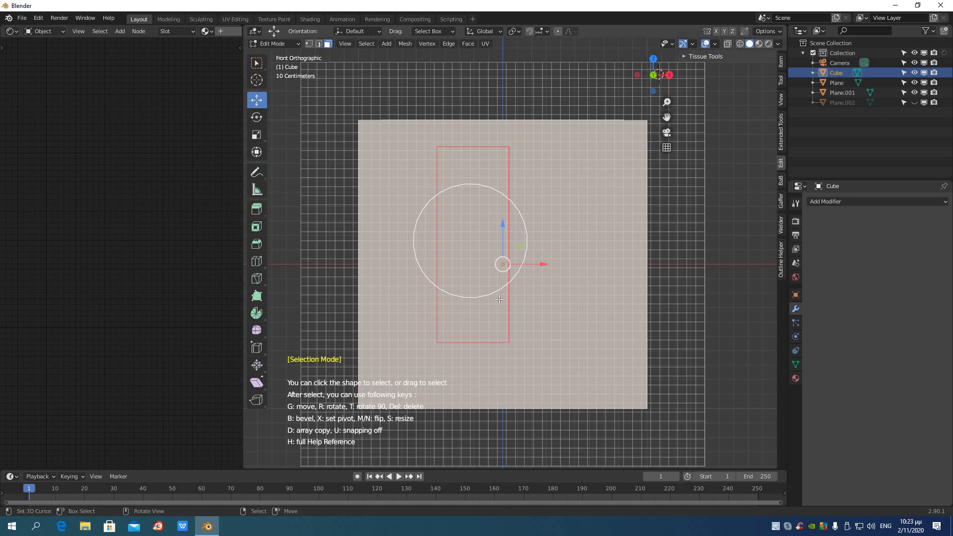
right_click(500, 299)
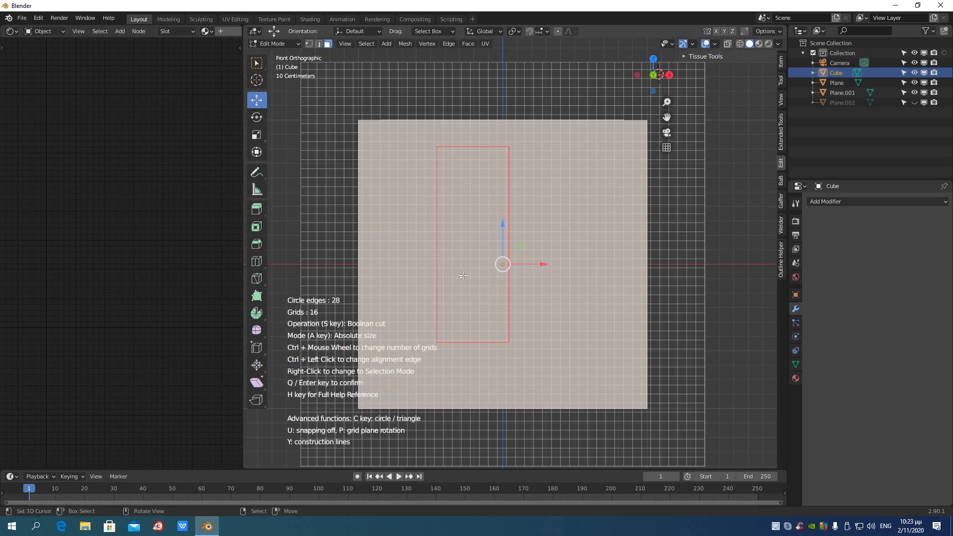
key("y")
key("c")
left_click(471, 232)
key("ctrl+z")
key("y")
key("y")
key("y")
left_click(471, 252)
left_click(478, 276)
right_click(472, 269)
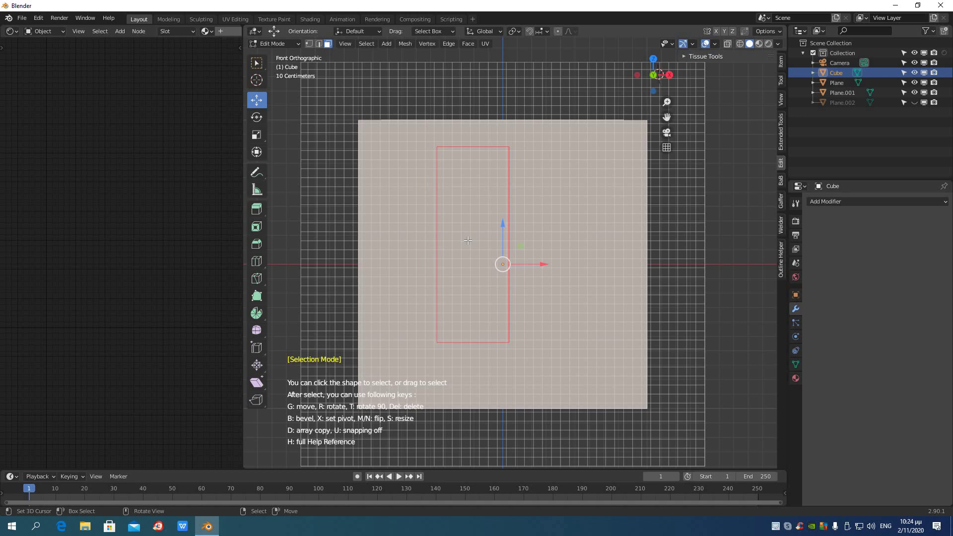
right_click(469, 241)
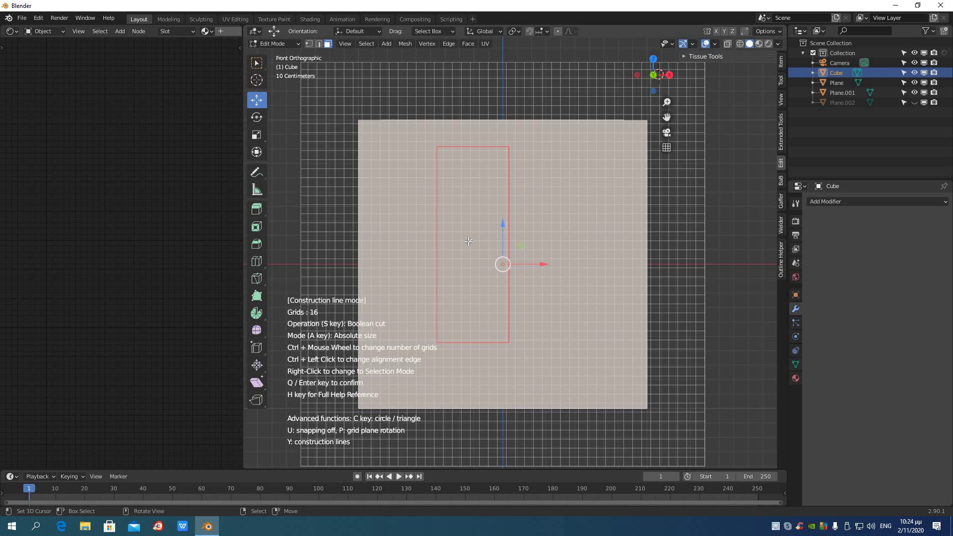
scroll(469, 248, "down", 2)
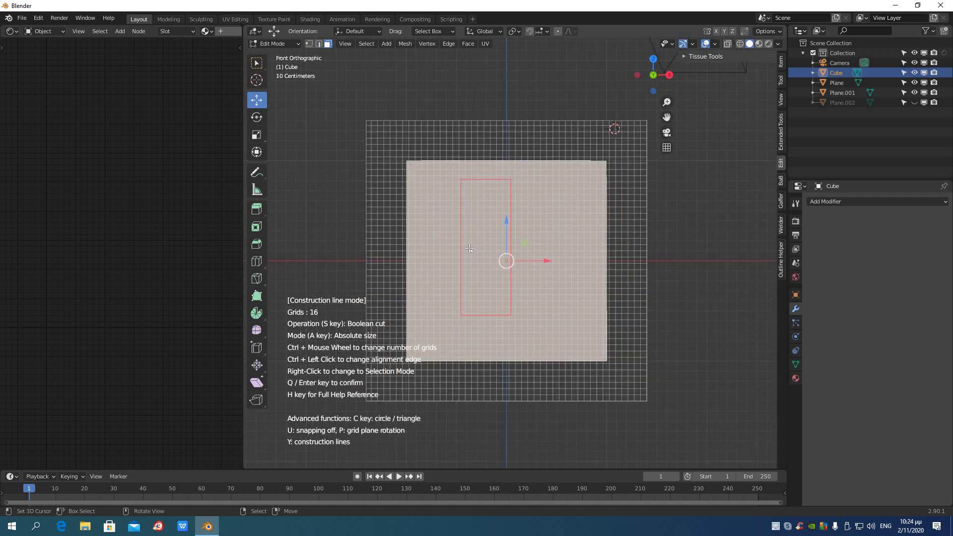
scroll(469, 248, "up", 1)
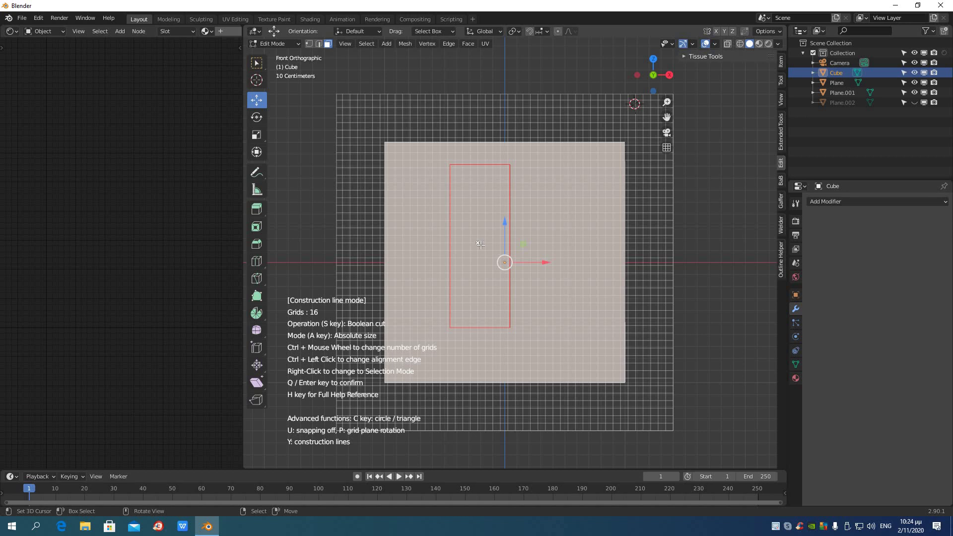
Step: Apply the narrow construction rectangle to the cube's front face as a line split
right_click(481, 245)
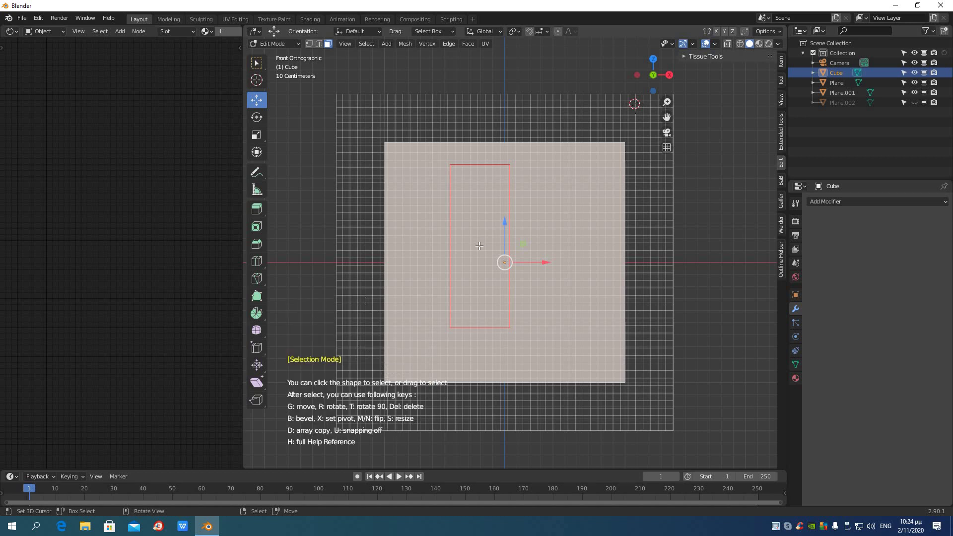
right_click(479, 246)
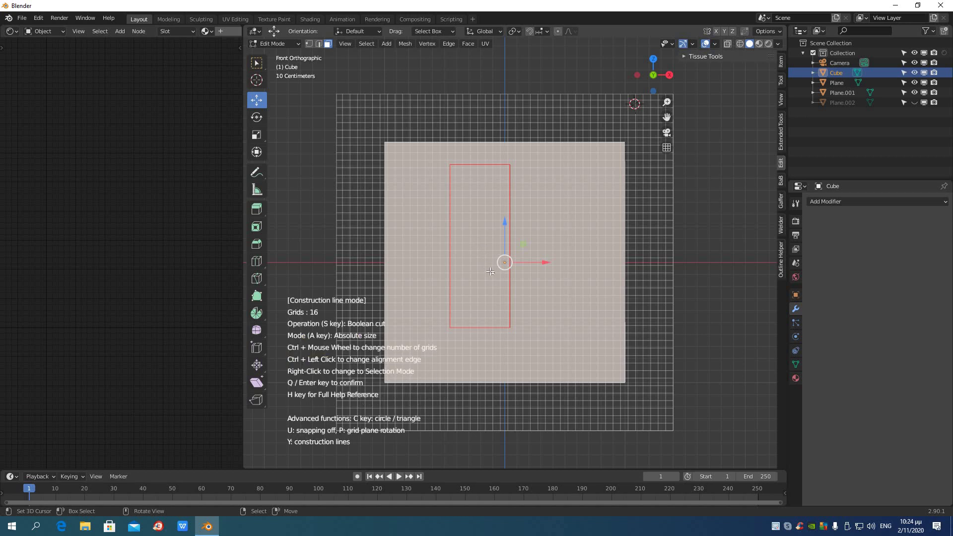
scroll(490, 272, "up", 2)
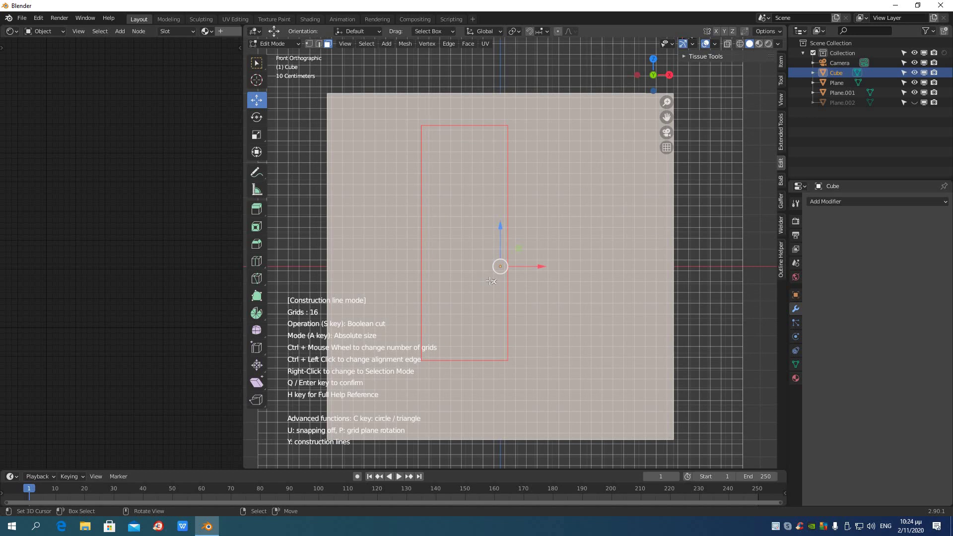
right_click(491, 281)
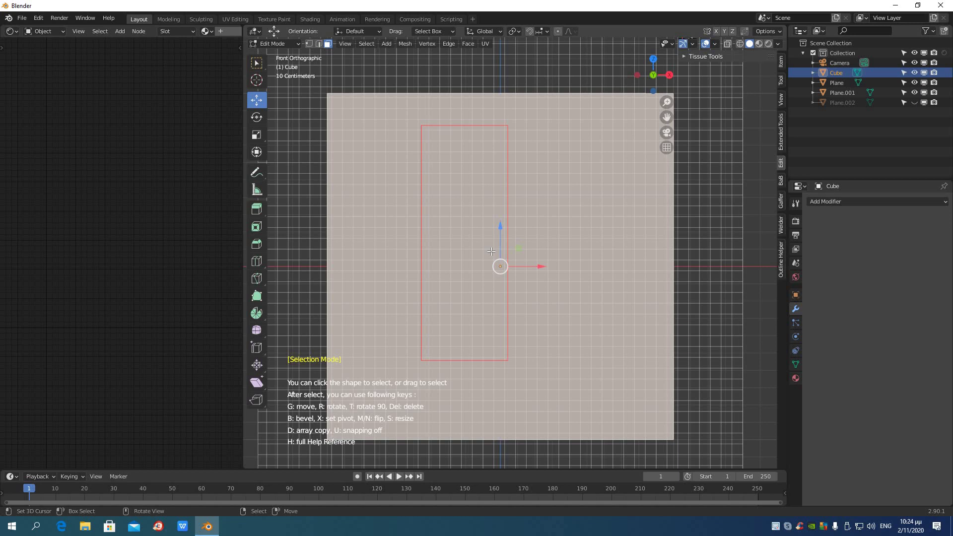
right_click(497, 262)
key("Return")
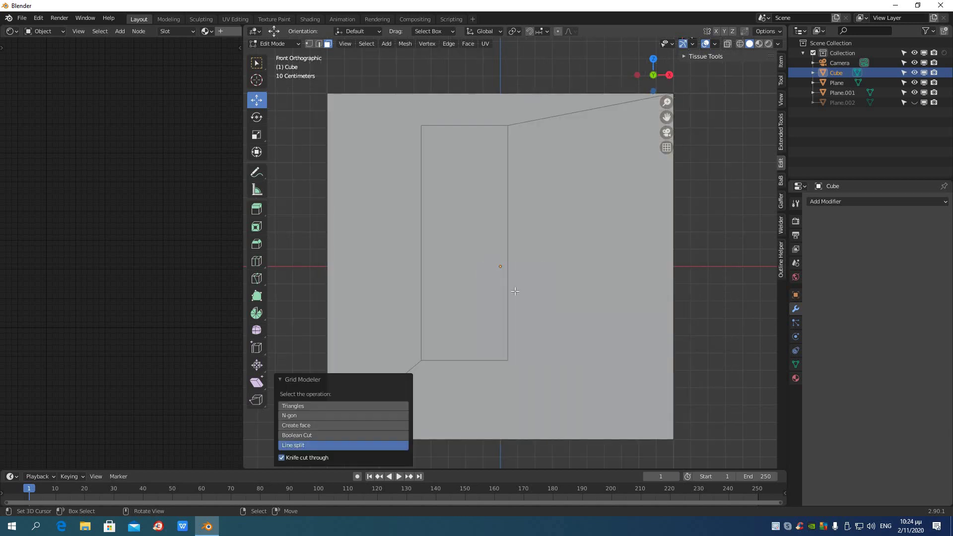
Step: Select the front face bordering the split rectangle's right side and start Grid Modeler on it in the front view
scroll(515, 292, "down", 2)
middle_click_drag(534, 322, 576, 313)
left_click(525, 316)
left_click(602, 308)
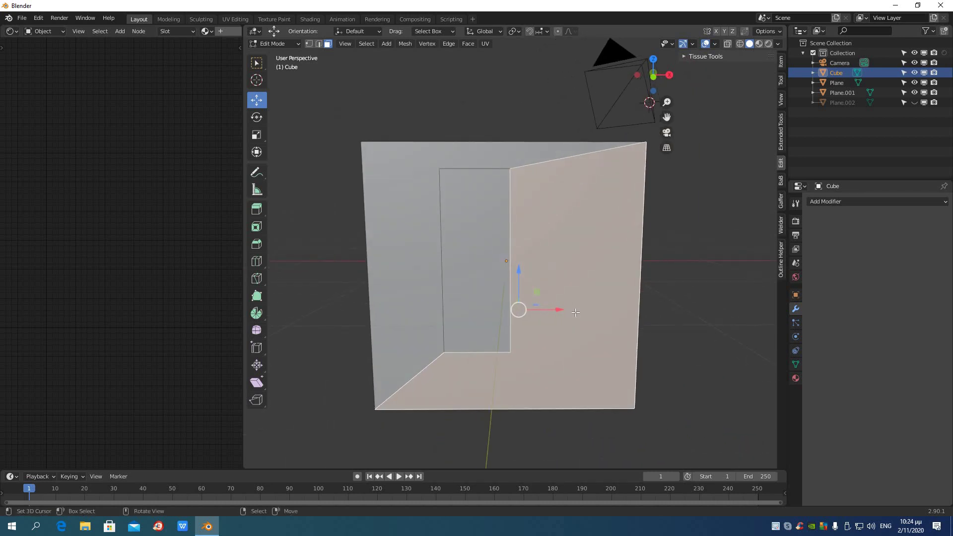
key("KP_1")
scroll(576, 313, "up", 3)
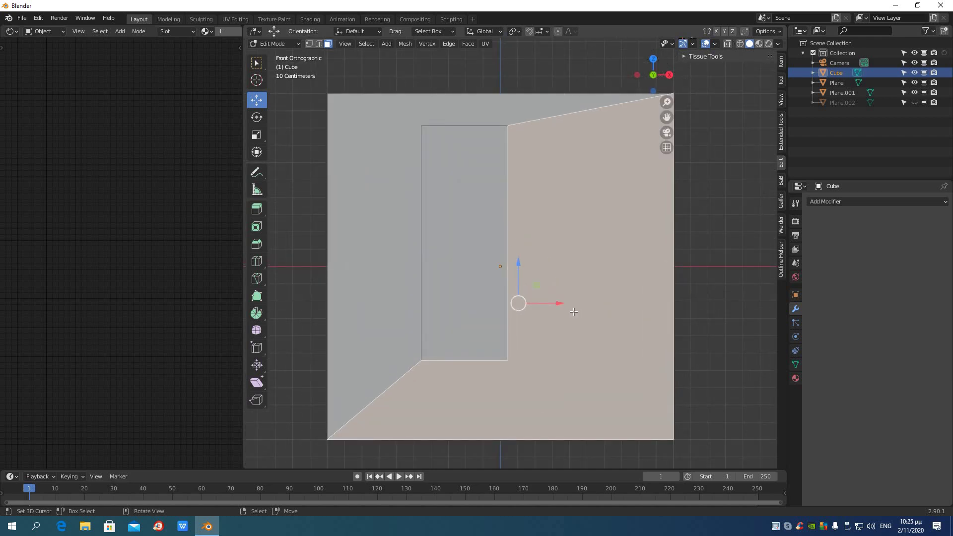
right_click(545, 322)
left_click(544, 323)
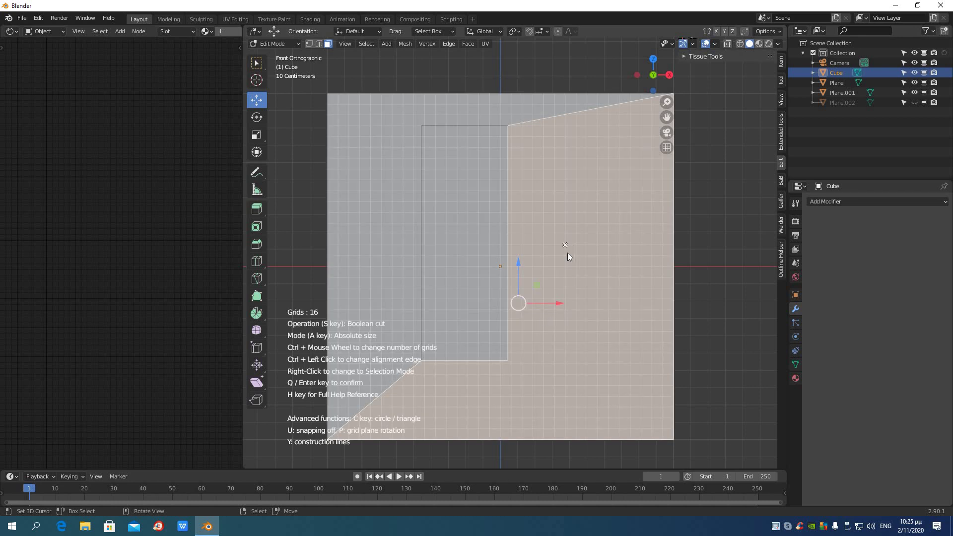
Step: Draw a construction-line square in the upper right part of the selected face
key("y")
mouse_move(562, 214)
left_mouse_down()
mouse_move(564, 271)
mouse_move(615, 270)
mouse_move(619, 213)
mouse_move(565, 212)
left_mouse_up()
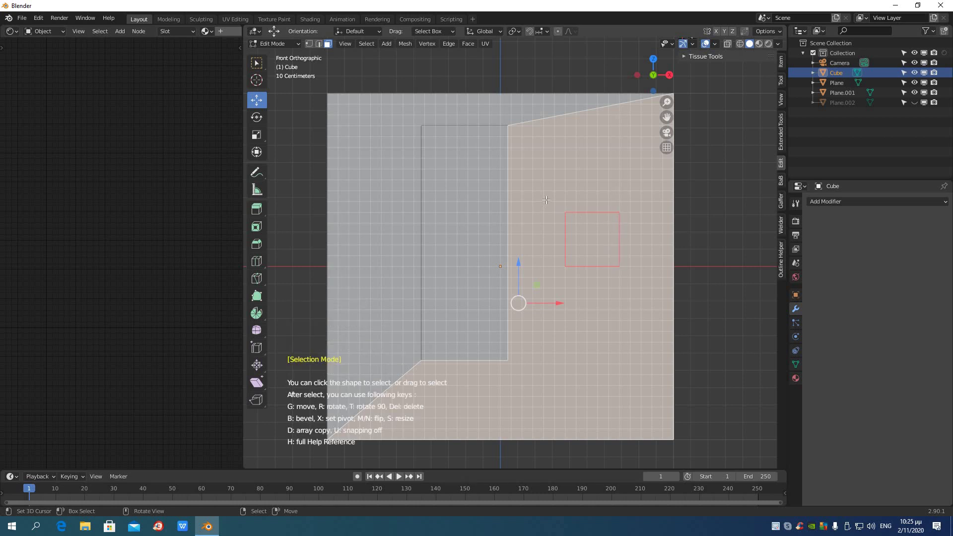
right_click(546, 200)
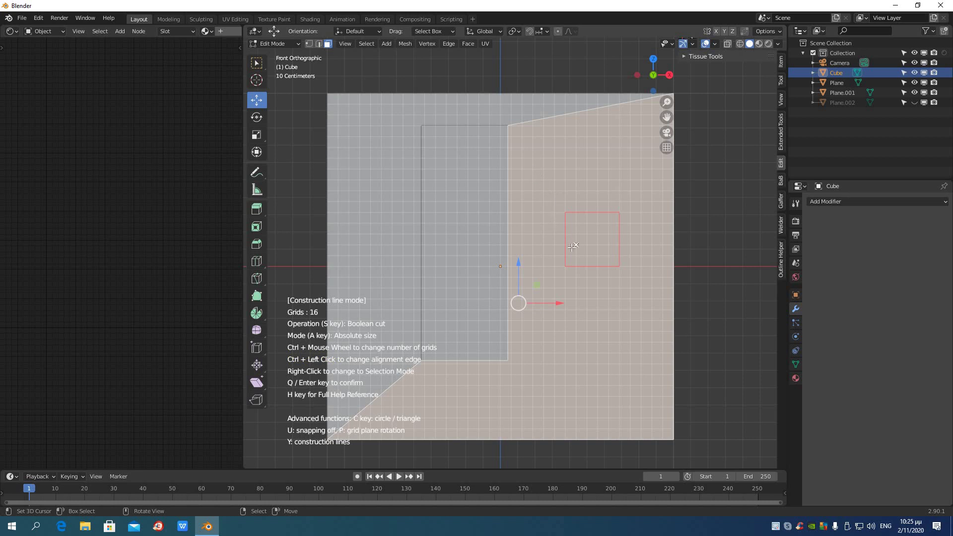
Step: Draw a large construction circle overlapping the square's upper left corner and a smaller 19-edge one overlapping its upper right, then leave construction mode
key("c")
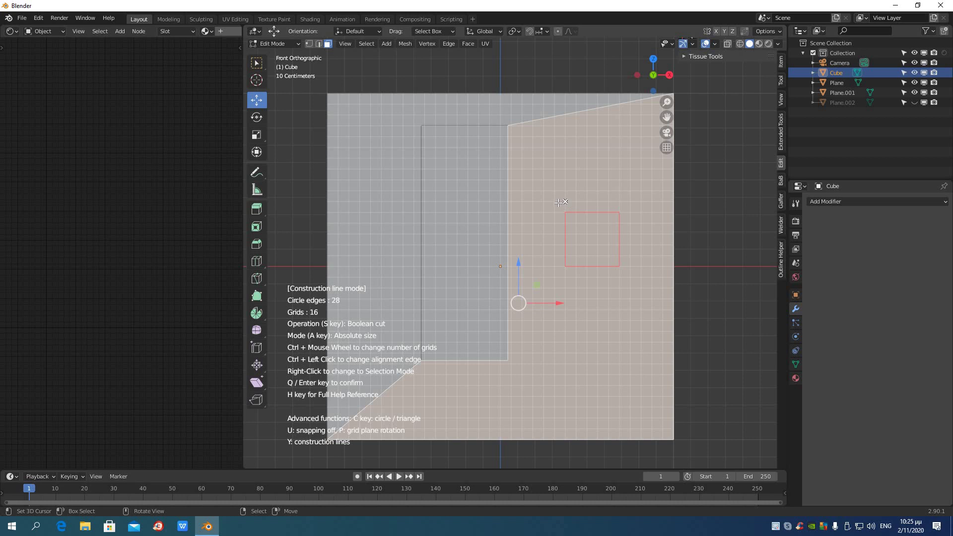
left_click_drag(555, 201, 573, 226)
left_click_drag(628, 202, 629, 224)
key("shift")
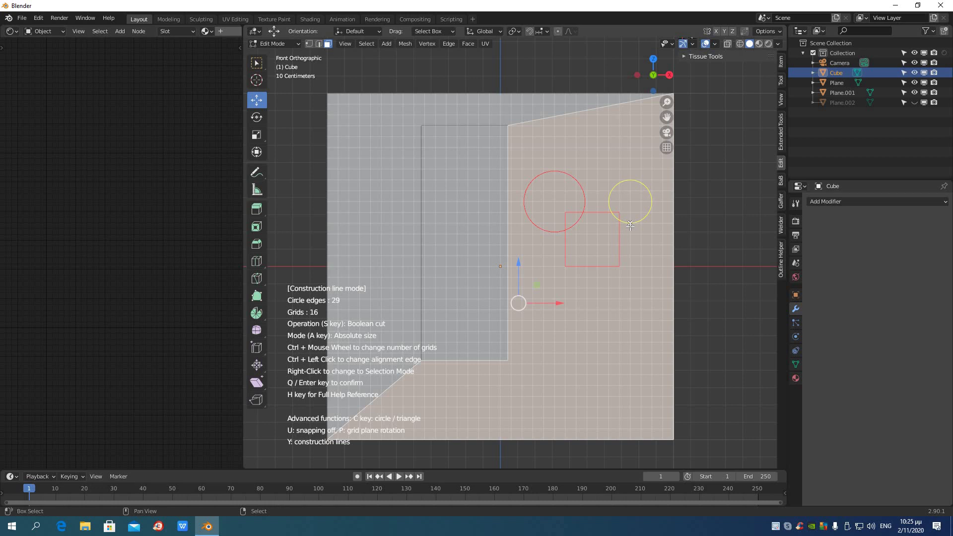
scroll(631, 224, "down", 7)
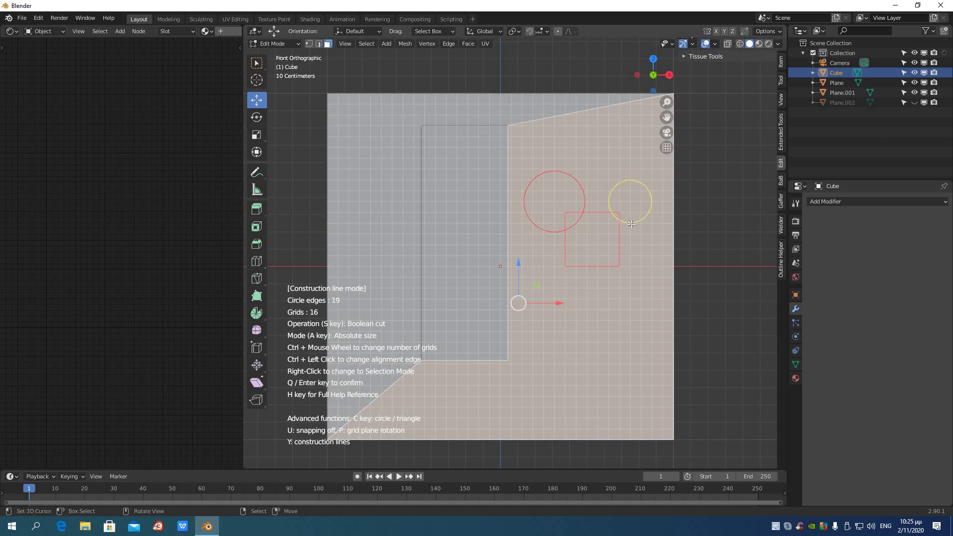
left_click(631, 224)
scroll(630, 256, "up", 1)
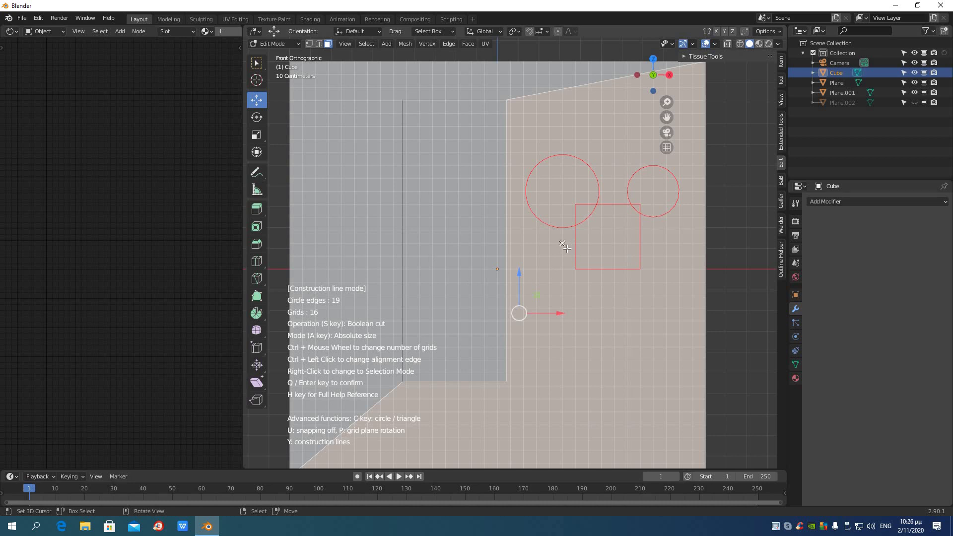
key("y")
scroll(589, 243, "up", 2)
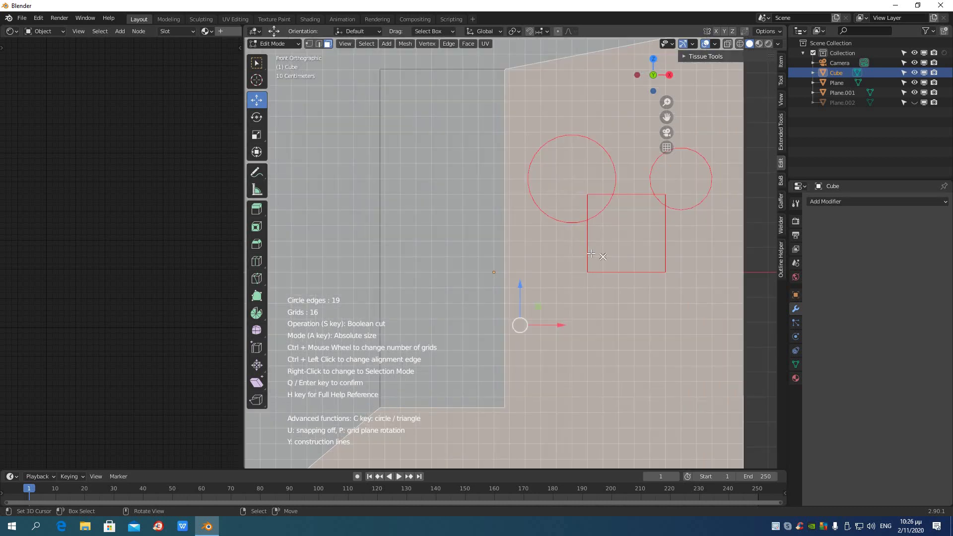
middle_click_drag(604, 255, 541, 337, "shift")
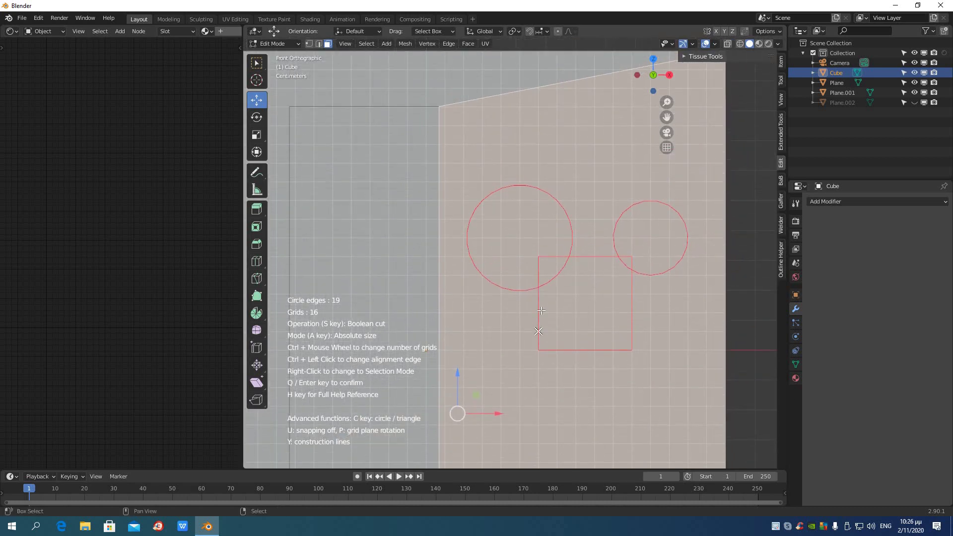
scroll(542, 304, "up", 1)
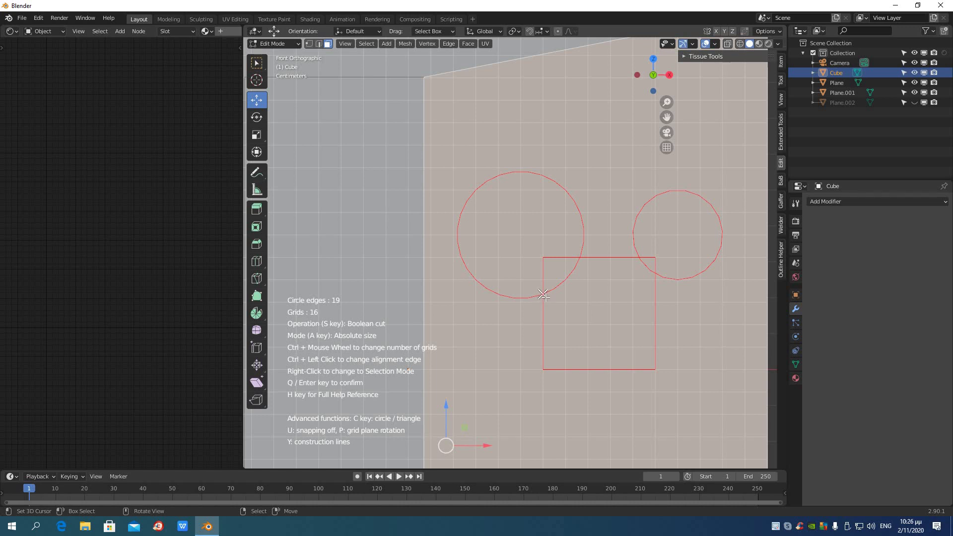
left_click(544, 296)
right_click(534, 306)
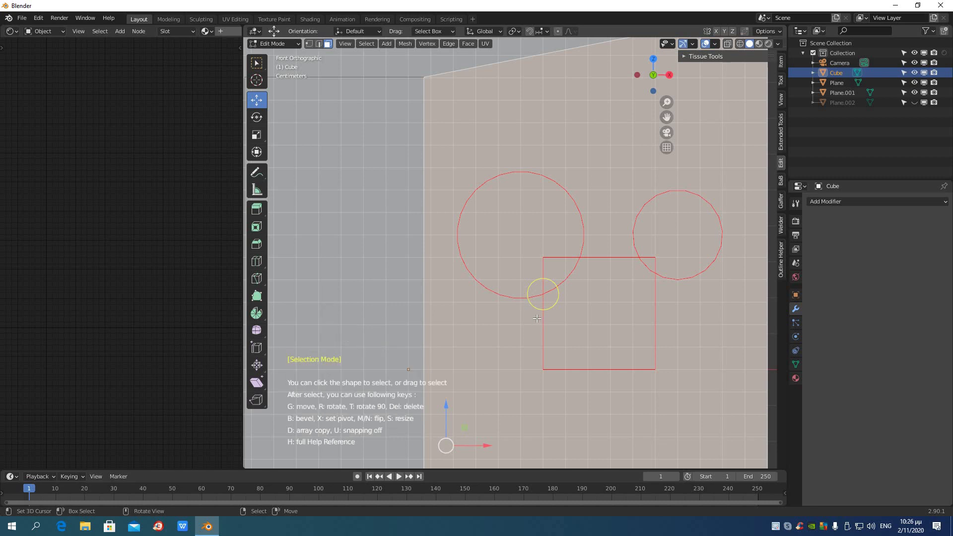
left_click_drag(545, 321, 566, 346)
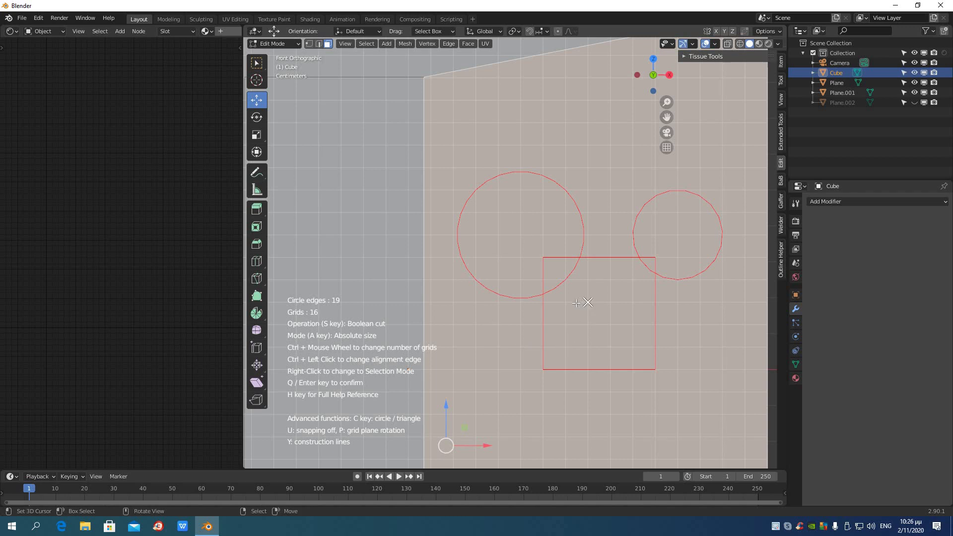
left_click(540, 295)
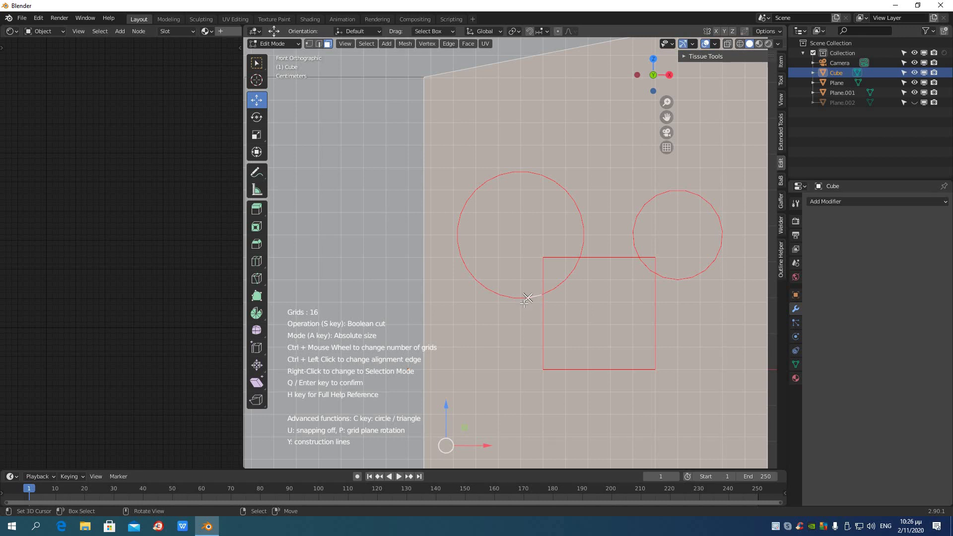
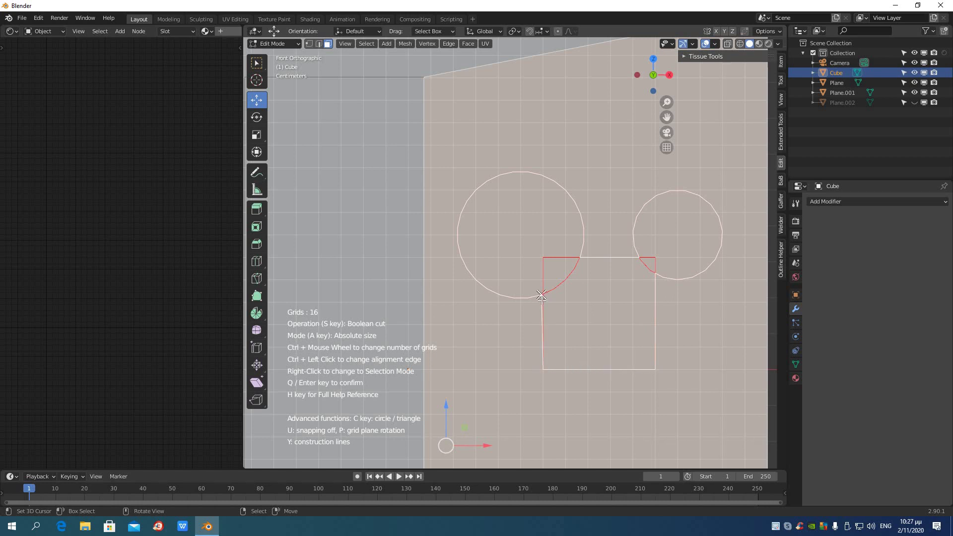
key("ctrl+z")
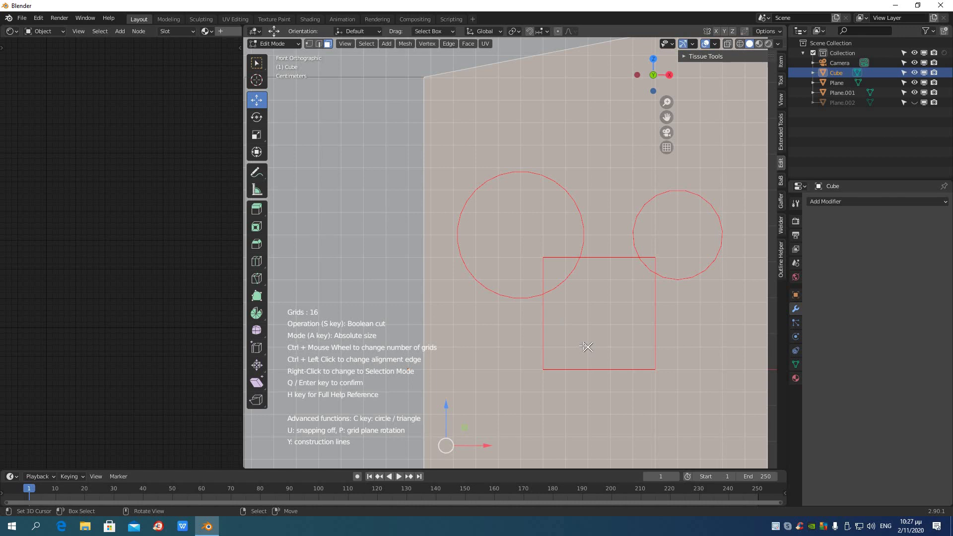
Step: Trace the large circle's outer arc point by point, from its lower crossing with the square's left side clockwise to the square's upper edge
left_click(542, 296)
left_click(514, 299)
left_click(500, 295)
left_click(487, 288)
left_click(475, 280)
left_click(467, 269)
left_click(461, 256)
left_click(457, 242)
left_click(457, 228)
left_click(461, 214)
left_click(476, 191)
left_click(488, 182)
left_click(501, 175)
left_click(514, 171)
left_click(528, 172)
left_click(541, 174)
left_click(555, 181)
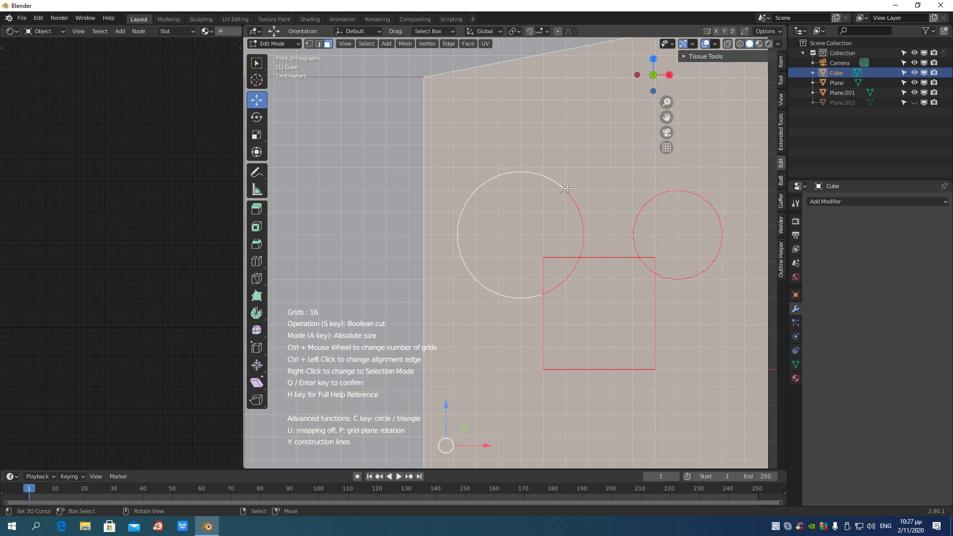
left_click(578, 199)
left_click(584, 214)
left_click(585, 229)
left_click(581, 256)
Step: Continue the outline around the small circle and the square, close it, and boolean-cut the shape 1.27 deep into the cube
left_click(634, 245)
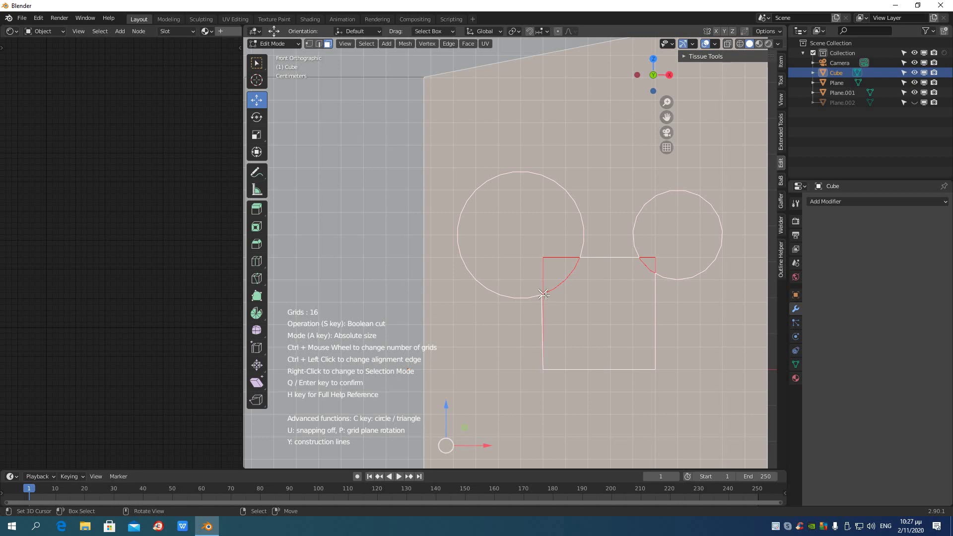
right_click(543, 295)
left_click(545, 296)
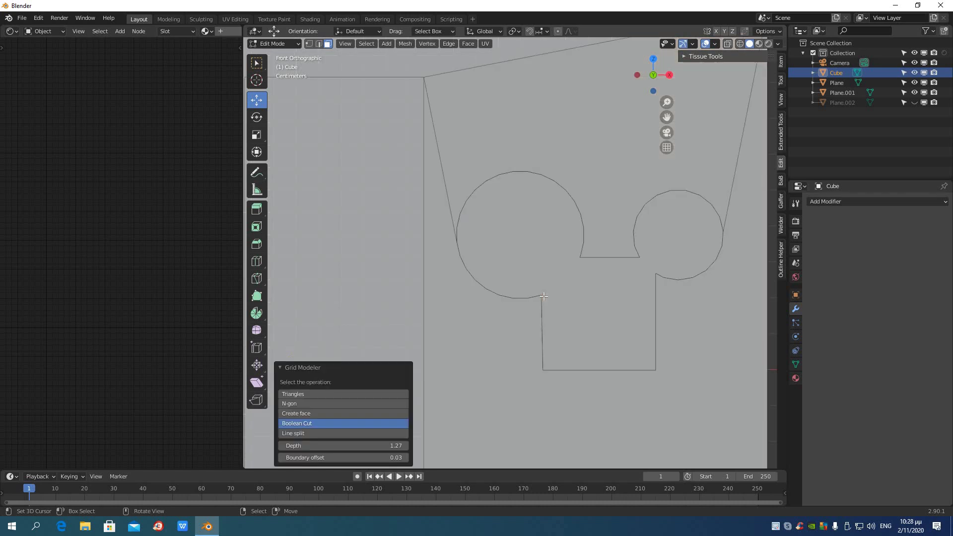
Step: In the front view, select the front face wrapping the split rectangle's left and upper sides and start Grid Modeler on it
middle_click_drag(550, 308, 642, 351)
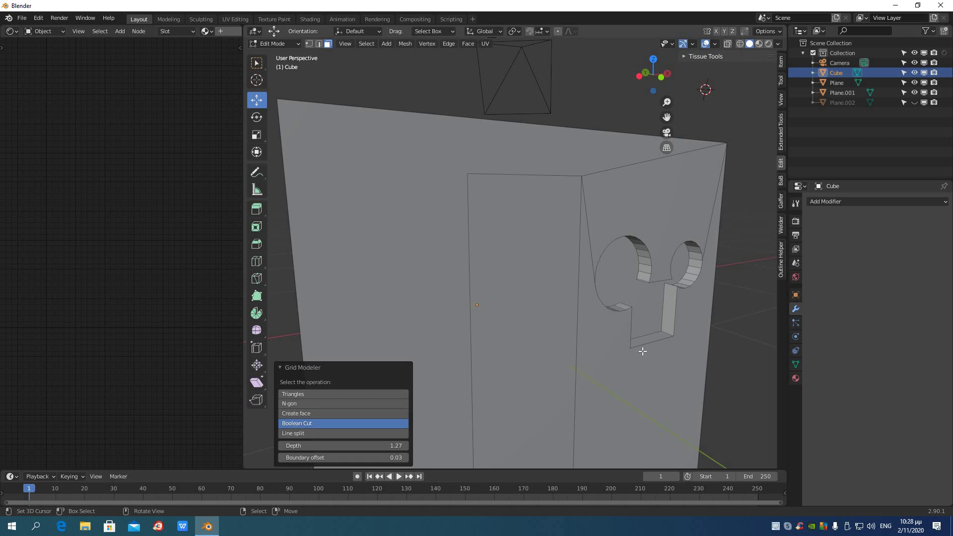
scroll(642, 400, "down", 3)
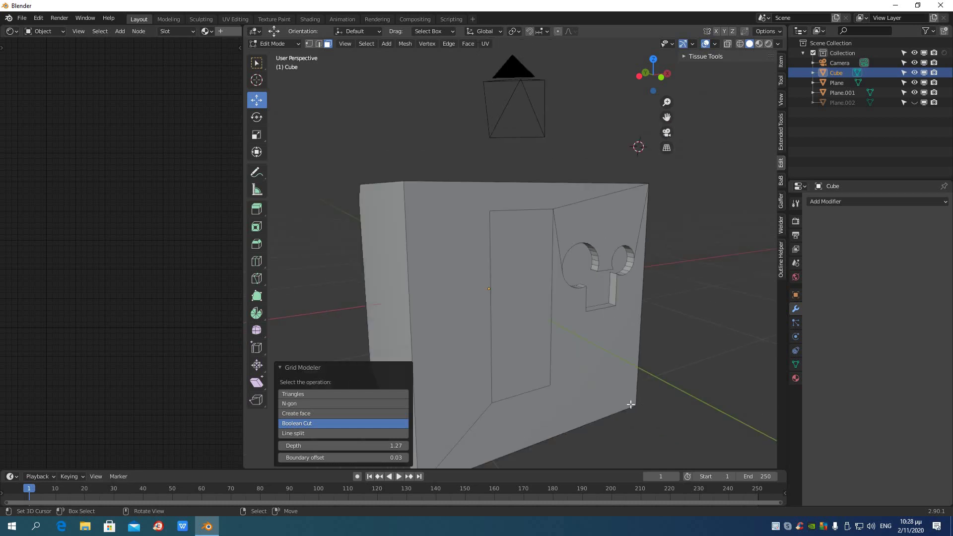
middle_click_drag(607, 410, 600, 368)
scroll(600, 368, "up", 2)
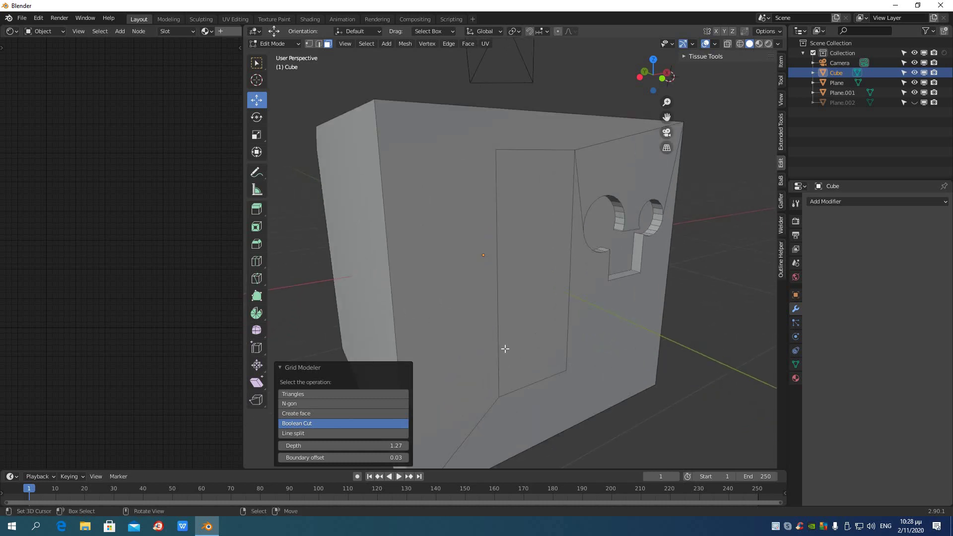
key("KP_1")
left_click(445, 296)
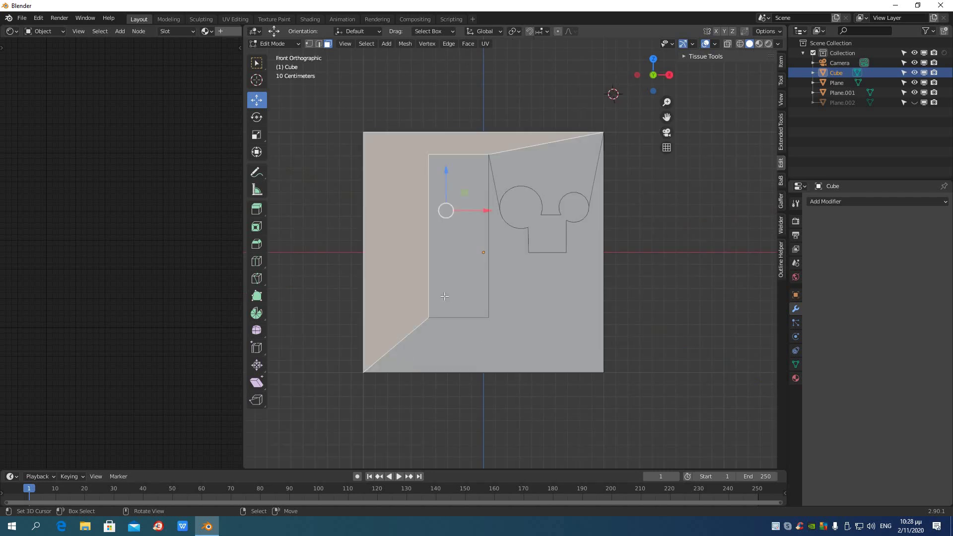
middle_click_drag(444, 297, 496, 326, "shift")
scroll(491, 330, "up", 3)
key("KP_1")
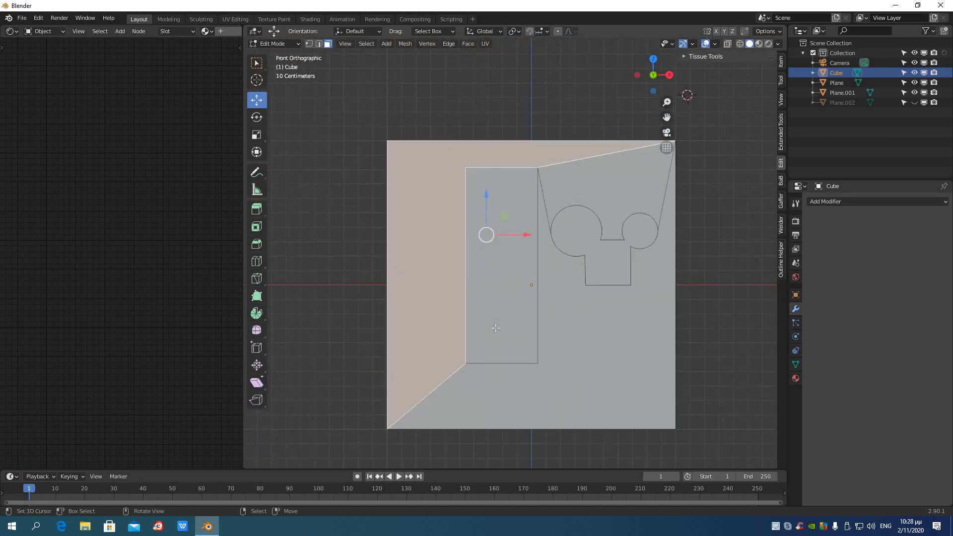
right_click(460, 316)
left_click(457, 316)
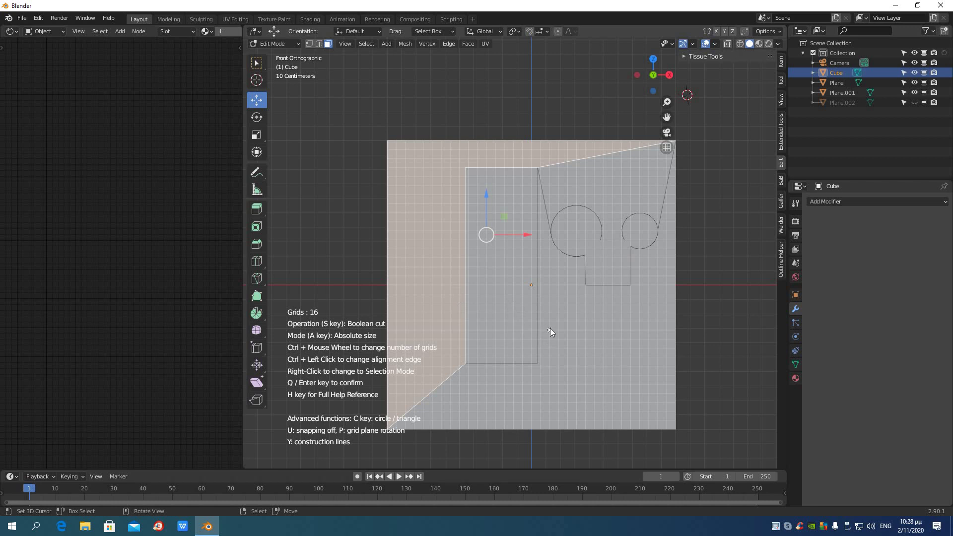
Step: Draw a closed six-sided construction shape with slanted right corners in the cube's lower right area, below the two-circle cut
key("y")
mouse_move(550, 303)
left_mouse_down()
mouse_move(549, 411)
mouse_move(622, 411)
left_mouse_up()
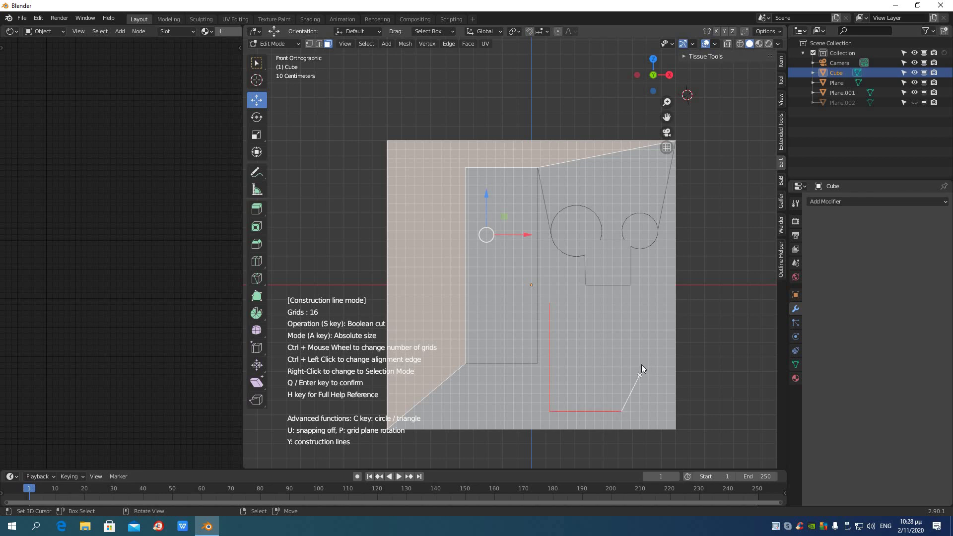
left_click_drag(642, 364, 649, 357)
left_click_drag(626, 303, 552, 304)
Step: Draw a construction-line square overlapping the left edge of the six-sided shape
left_click_drag(543, 386, 543, 385)
left_click(593, 384)
left_click(595, 332)
left_click(543, 332)
Step: Apply the square and the six-sided construction shape to the cube's front as a line split
right_click(542, 332)
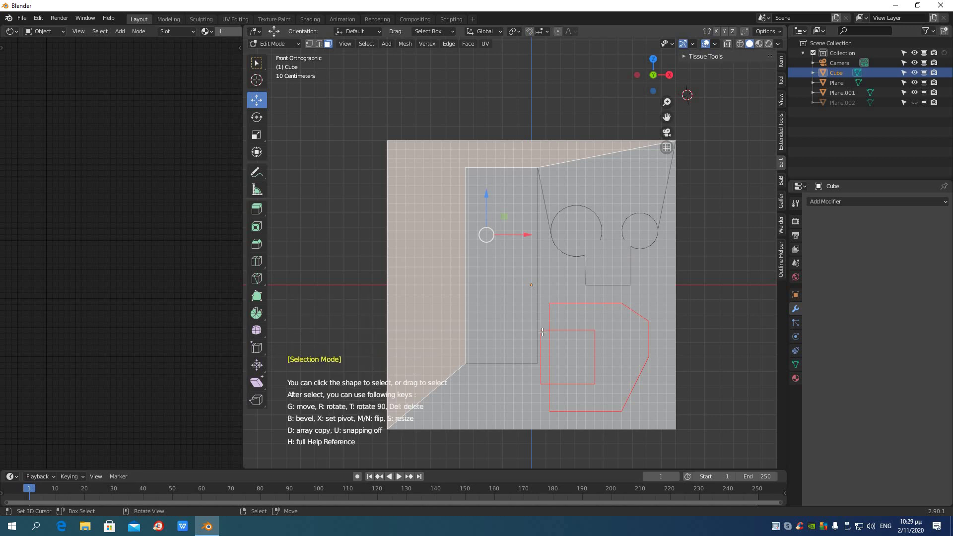
right_click(600, 359)
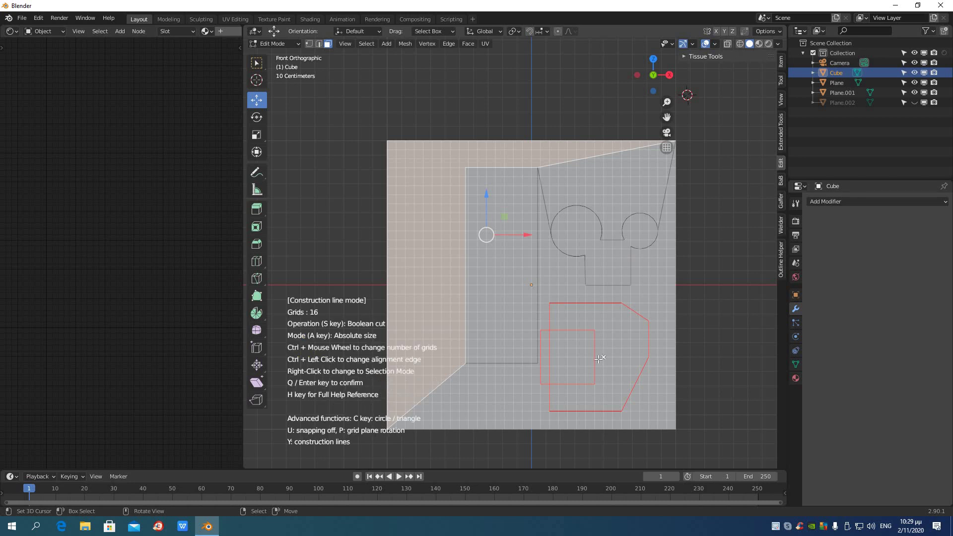
key("Return")
middle_click_drag(610, 374, 560, 332)
scroll(560, 331, "up", 1)
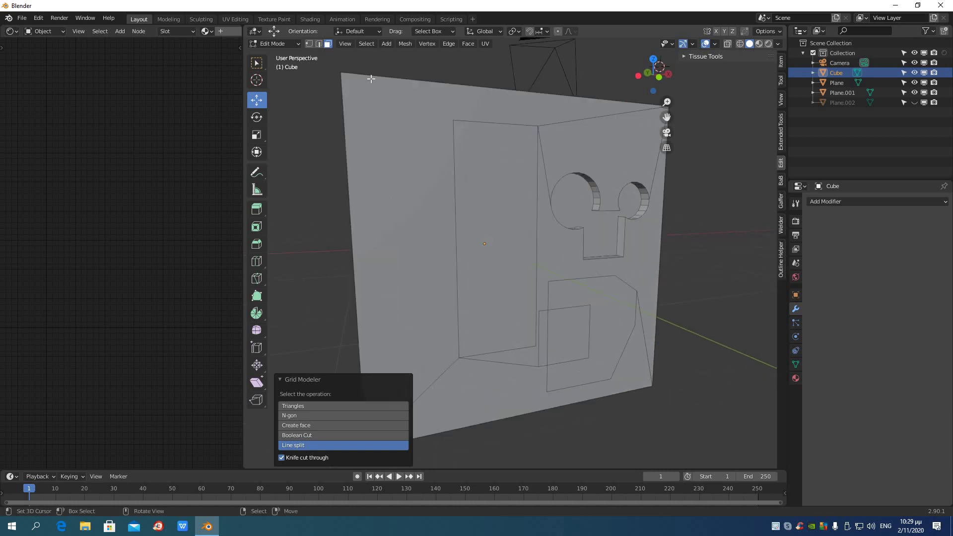
Step: Extrude the square face inside the six-sided outline about 0.17 m into the cube
left_click(583, 331)
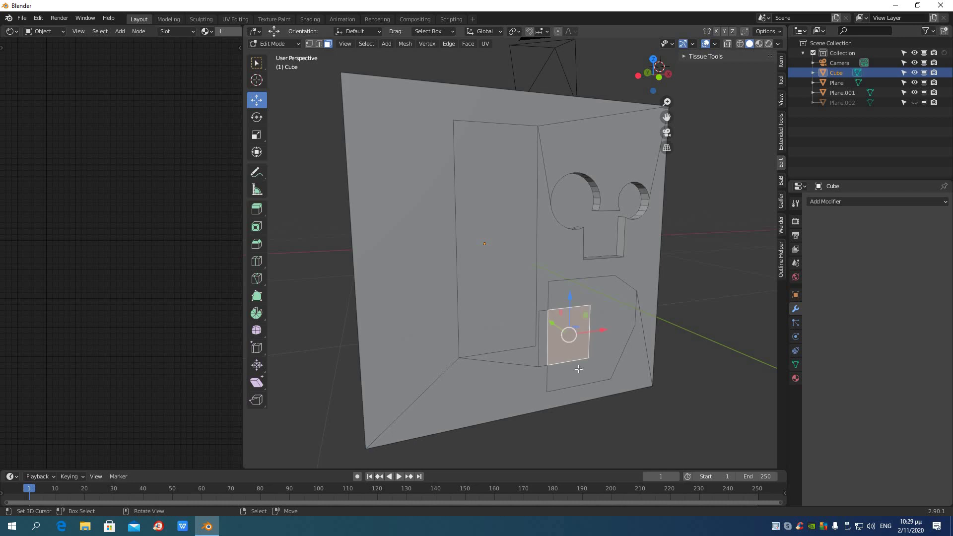
key("e")
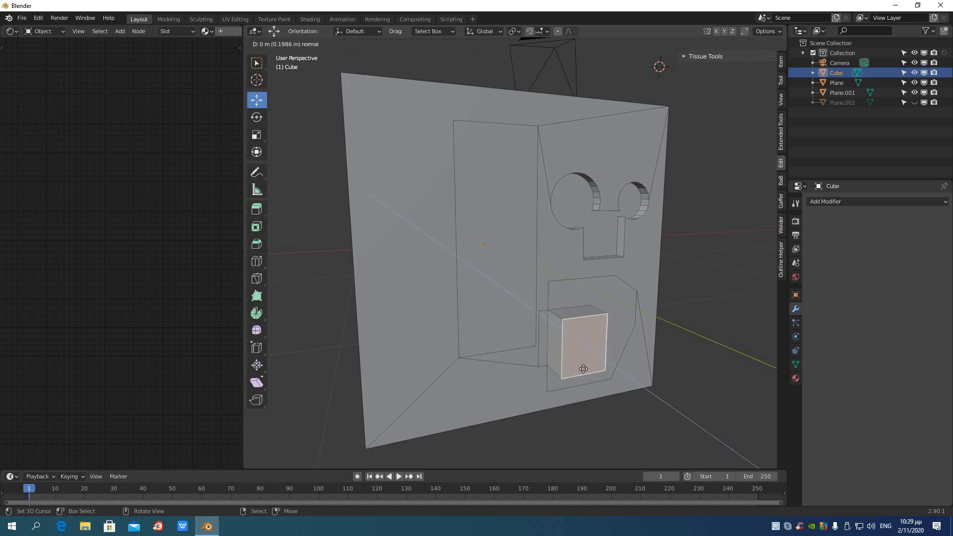
left_click(545, 354)
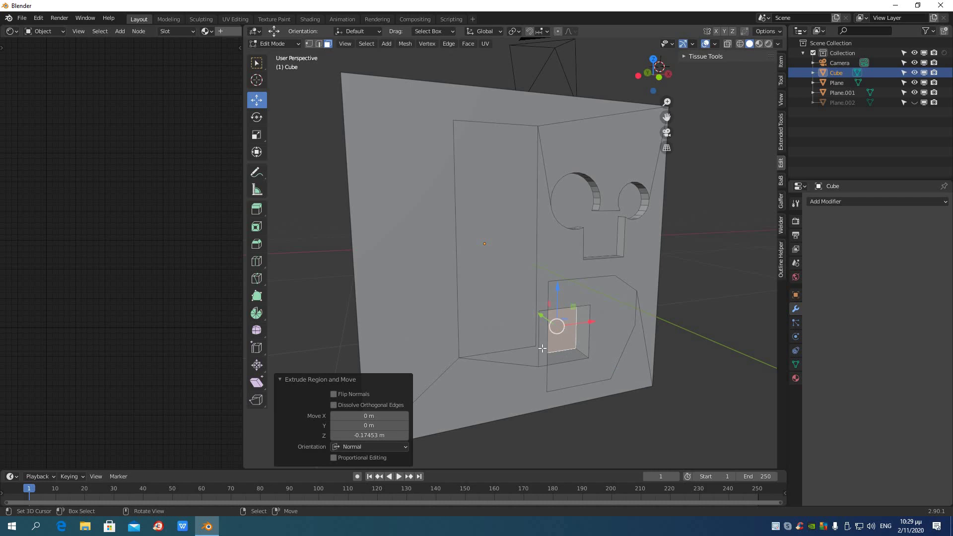
Step: Extrude the C-shaped face around the square recess about 0.19 m outward and clear the selection
left_click(603, 349)
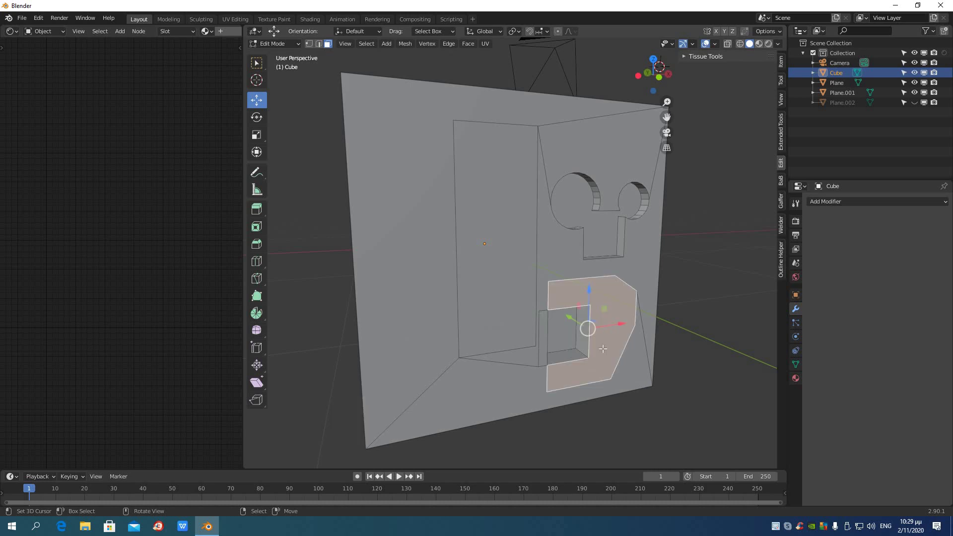
key("e")
left_click(675, 362)
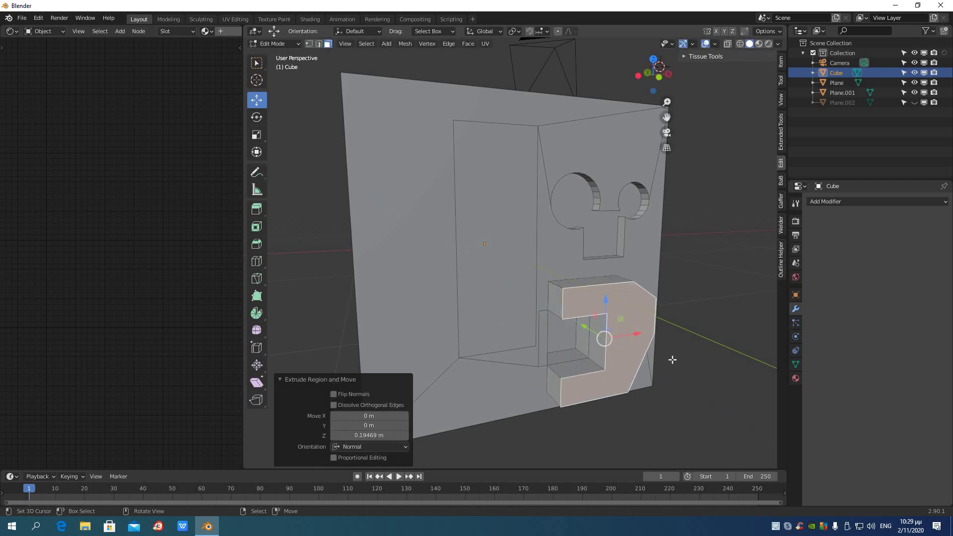
middle_click_drag(673, 360, 641, 392)
left_click(656, 387)
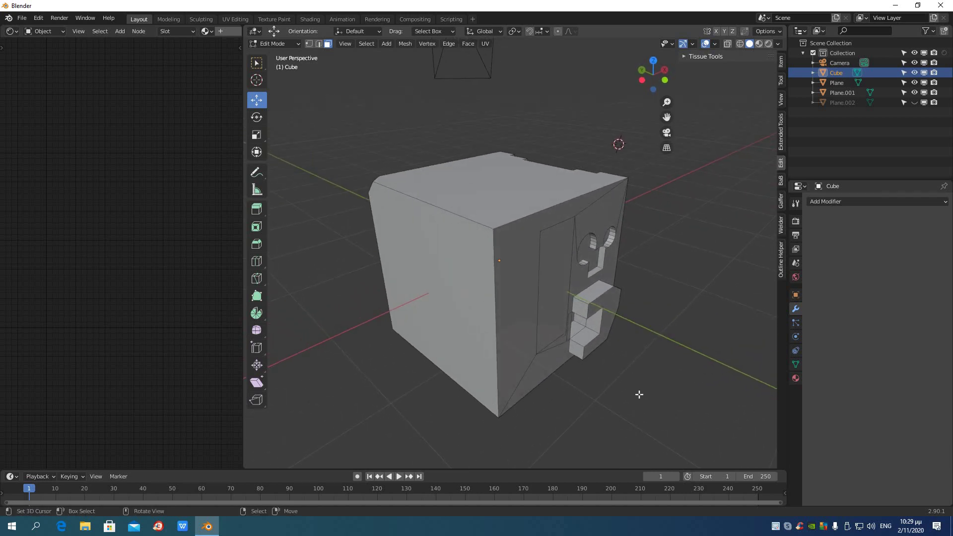
Step: Start Grid Modeler on a view-facing grid and draw two steep construction lines crossing in an X over the cube
left_click(480, 331)
left_click(582, 399)
right_click(538, 387)
left_click(538, 386)
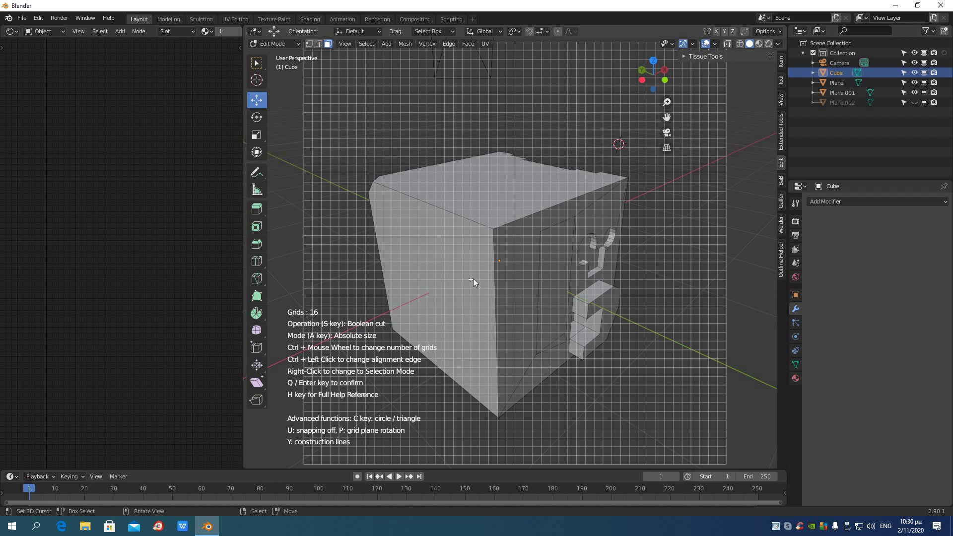
key("y")
left_click(396, 105)
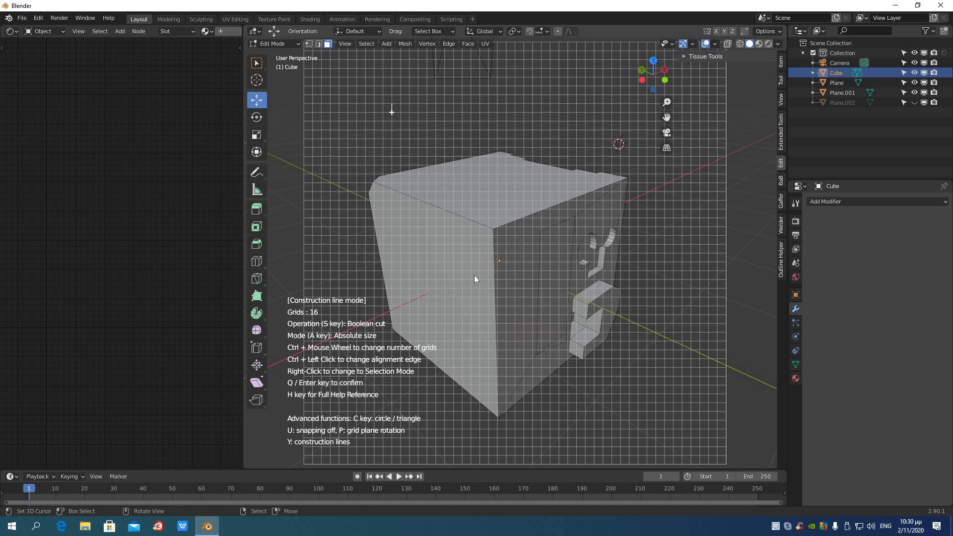
left_click(578, 430)
left_click(576, 94)
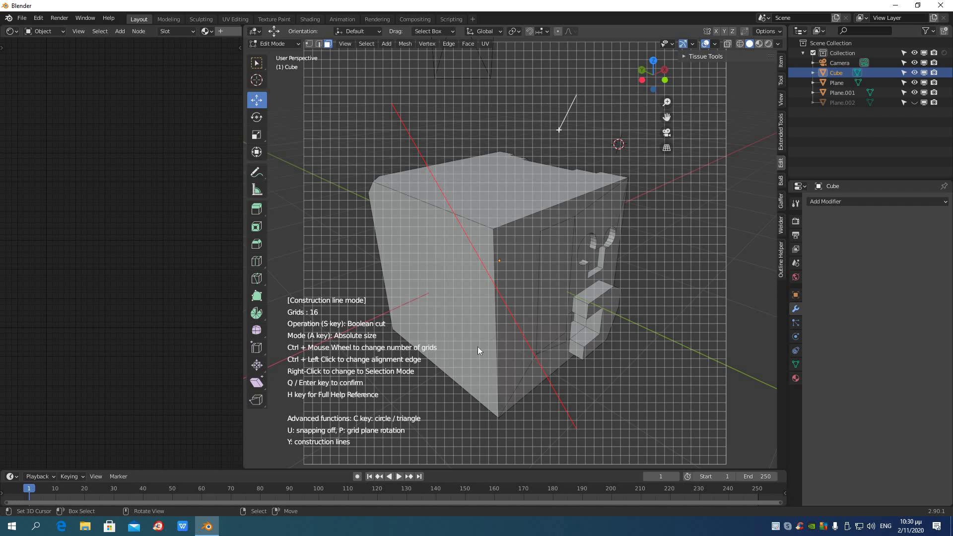
left_click(437, 430)
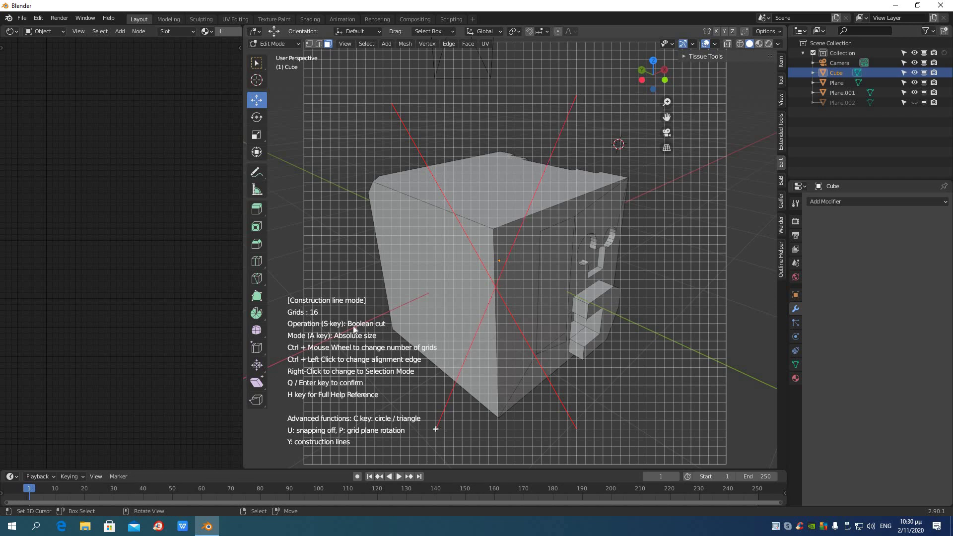
Step: Draw three more construction lines across the whole cube: one nearly horizontal and two slanting in opposite directions
left_click(330, 271)
left_click(675, 263)
left_click(338, 166)
left_click(682, 332)
left_click(672, 191)
left_click(418, 394)
Step: Apply the five construction lines to the cube as a line split with Knife cut through
right_click(601, 378)
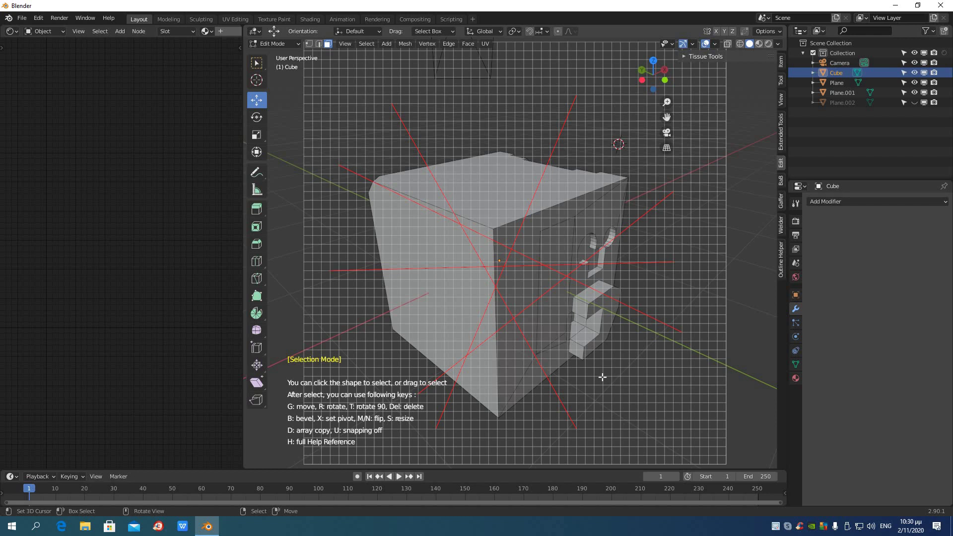
right_click(602, 378)
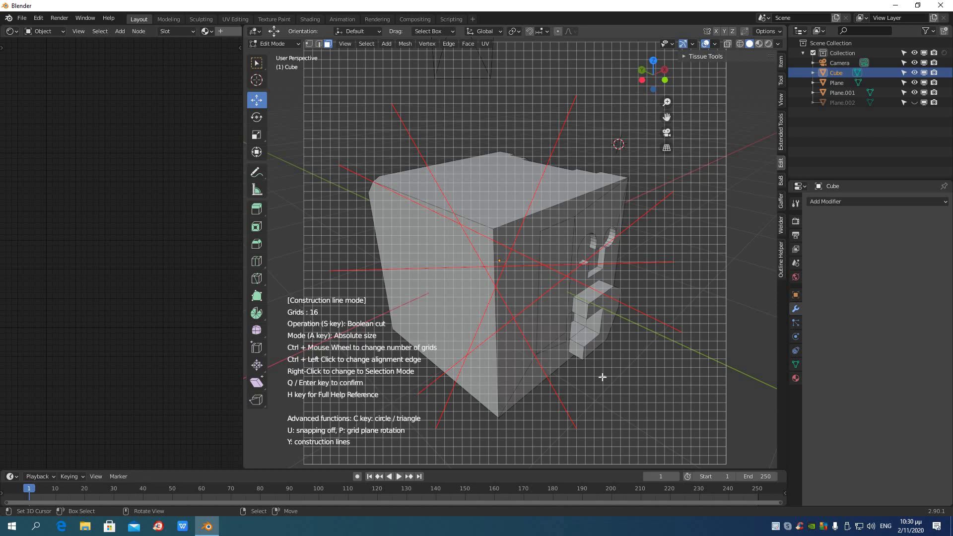
key("Return")
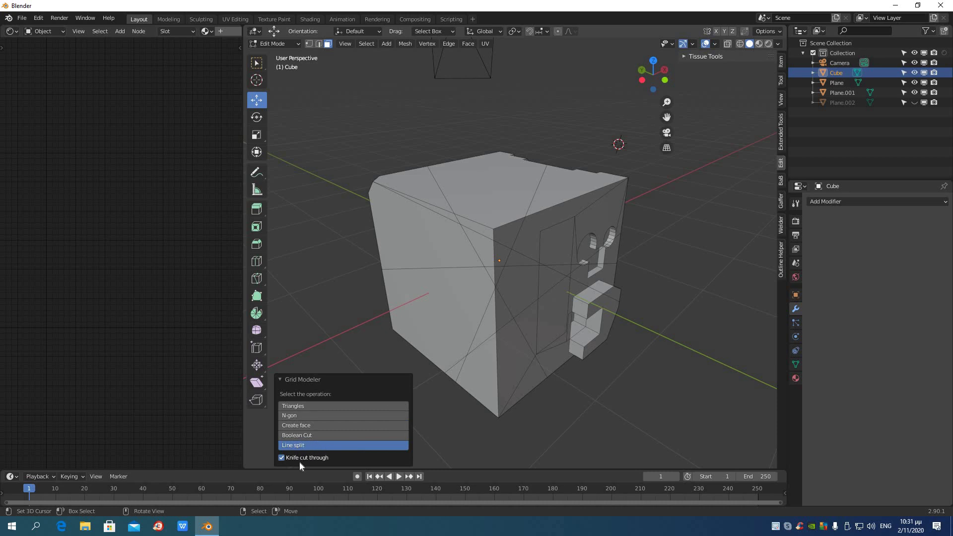
Step: Select the slanted edge loop running from the cube's top across its front corner and split the faces by edges
middle_click_drag(476, 384, 444, 370)
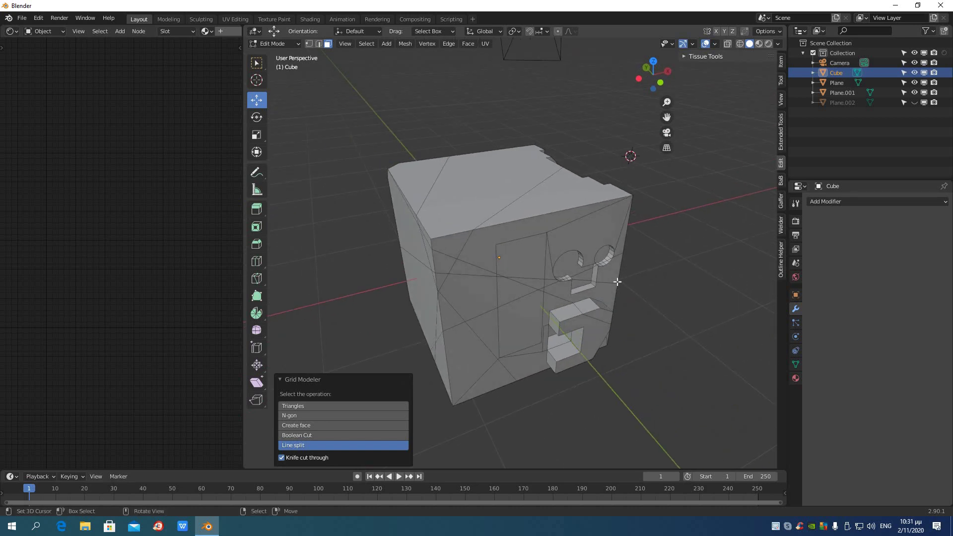
middle_click_drag(614, 283, 475, 236)
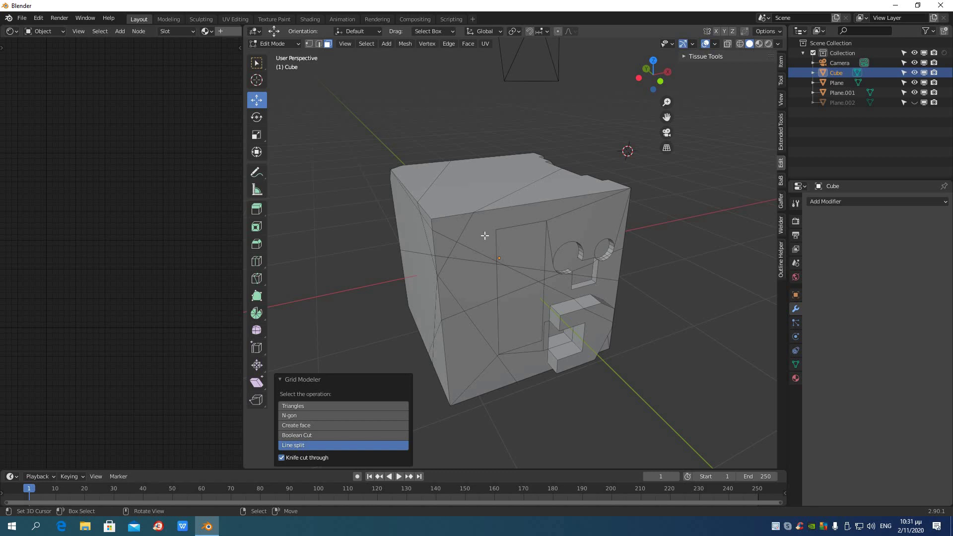
middle_click_drag(469, 227, 474, 236)
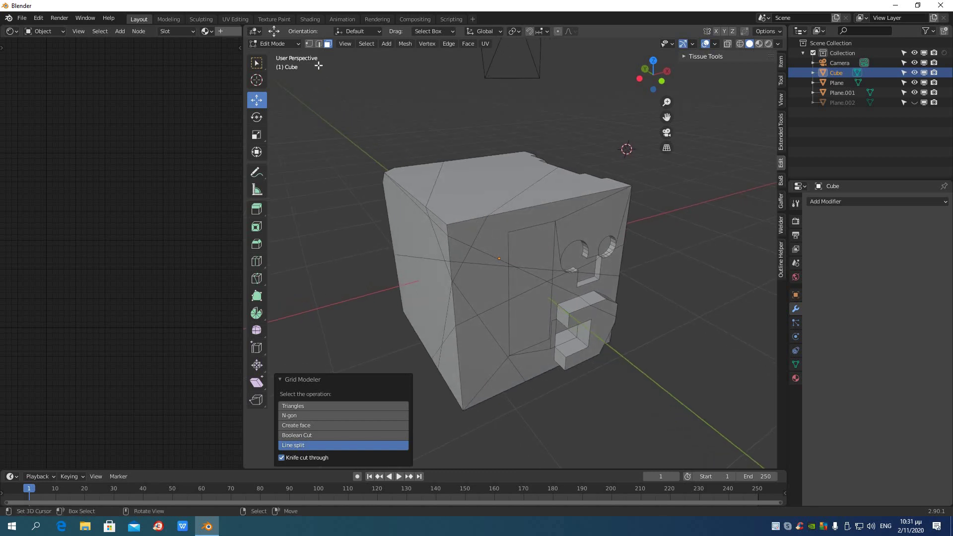
left_click(319, 44)
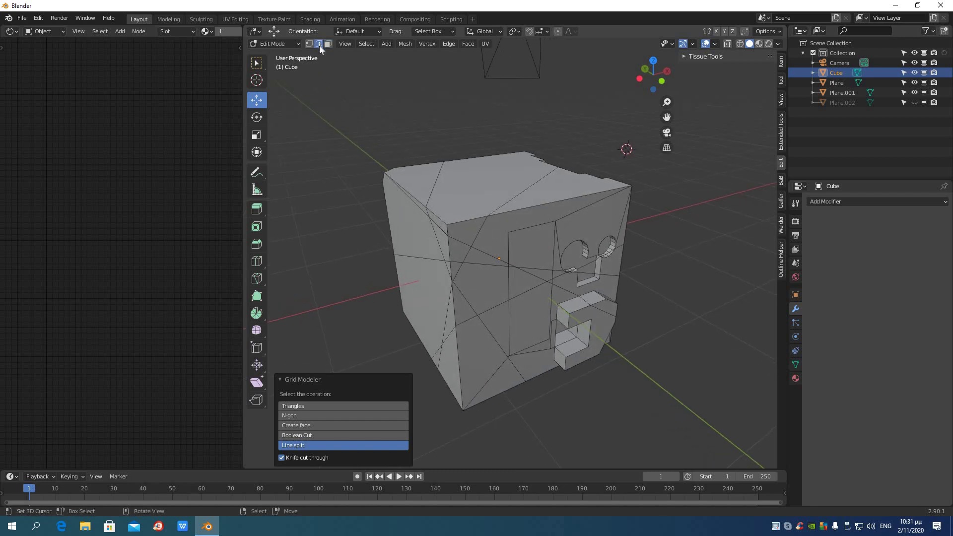
left_click(281, 378)
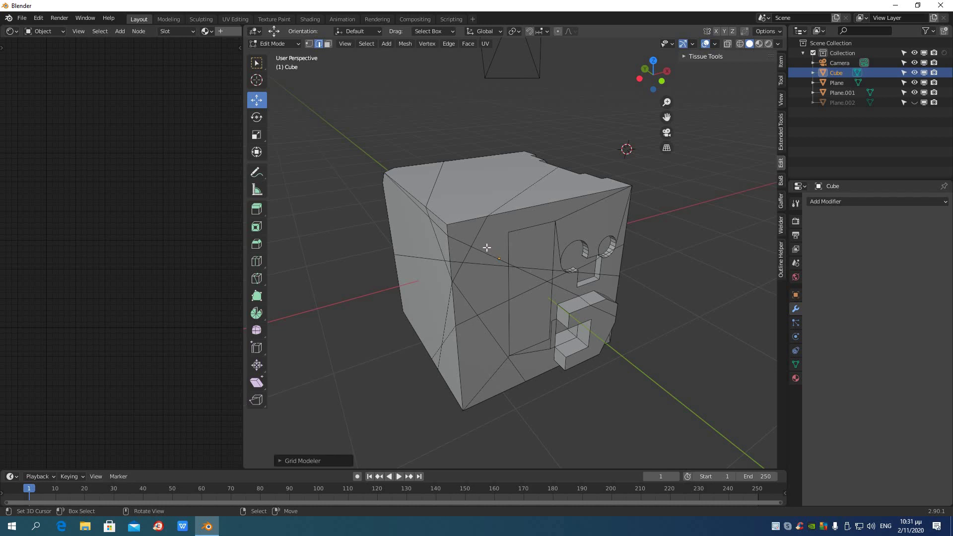
left_click(478, 235, "alt")
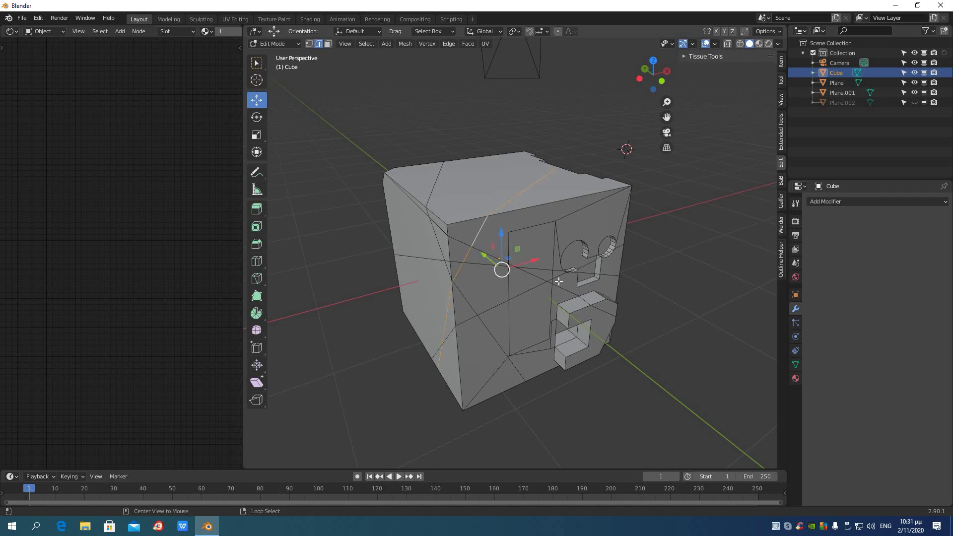
middle_click_drag(559, 282, 487, 268)
left_click(406, 44)
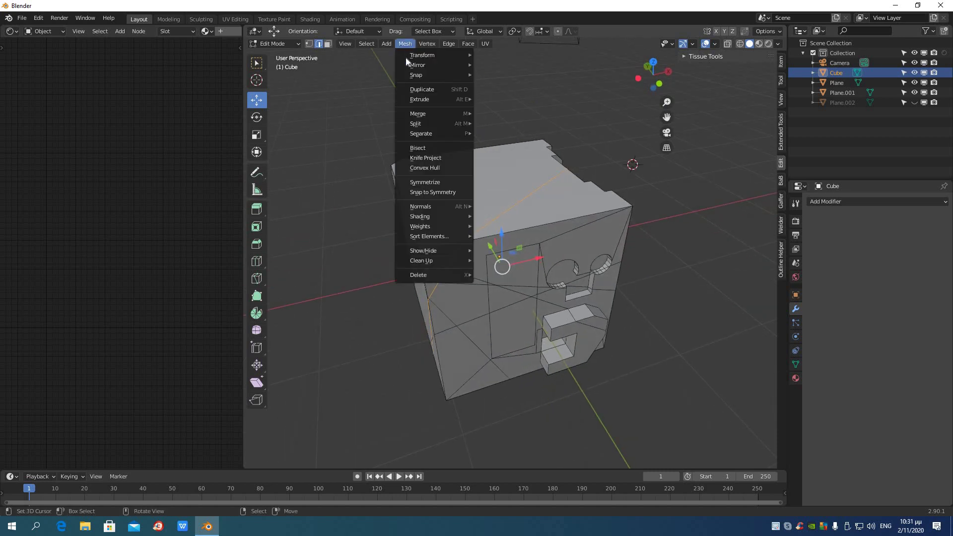
mouse_move(425, 128)
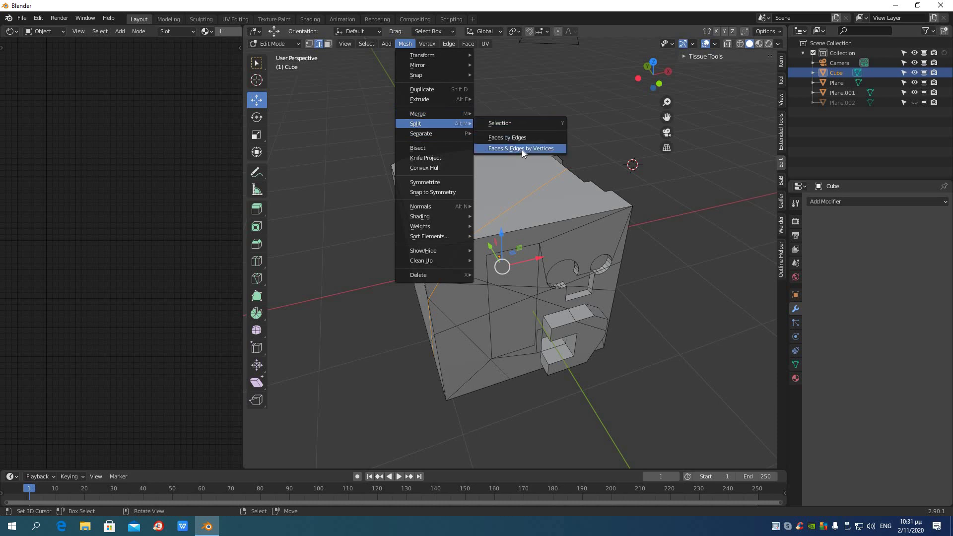
left_click(521, 139)
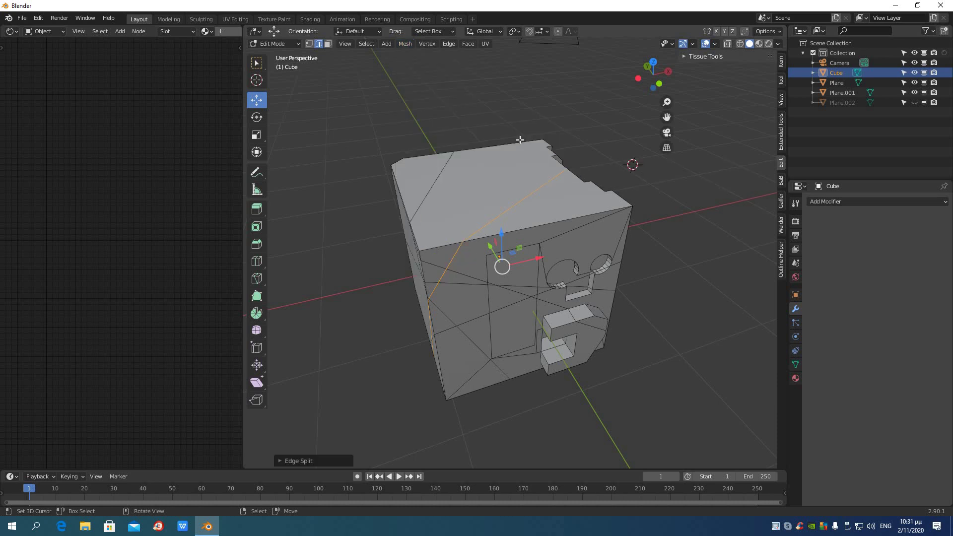
Step: Select the whole mesh and separate it by loose parts
middle_click_drag(539, 199, 556, 193)
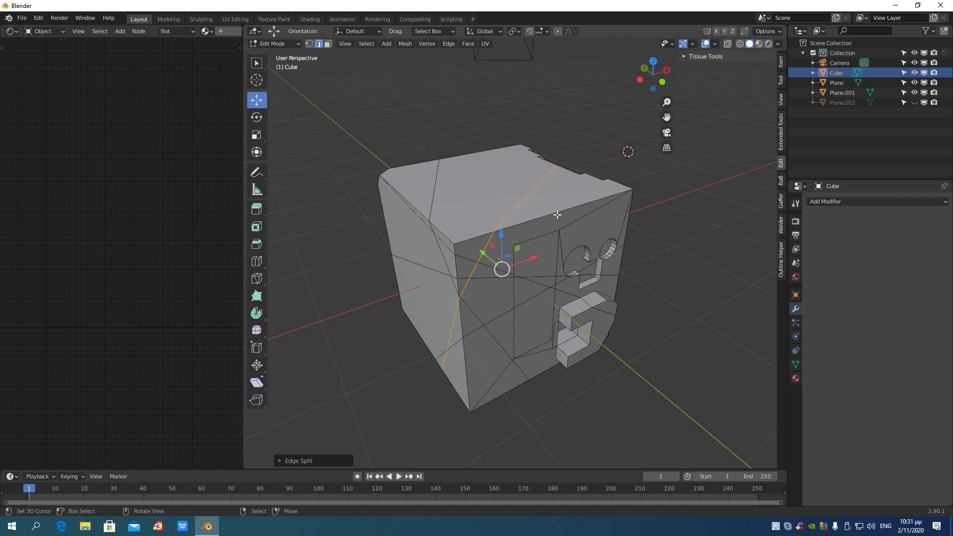
key("a")
key("p")
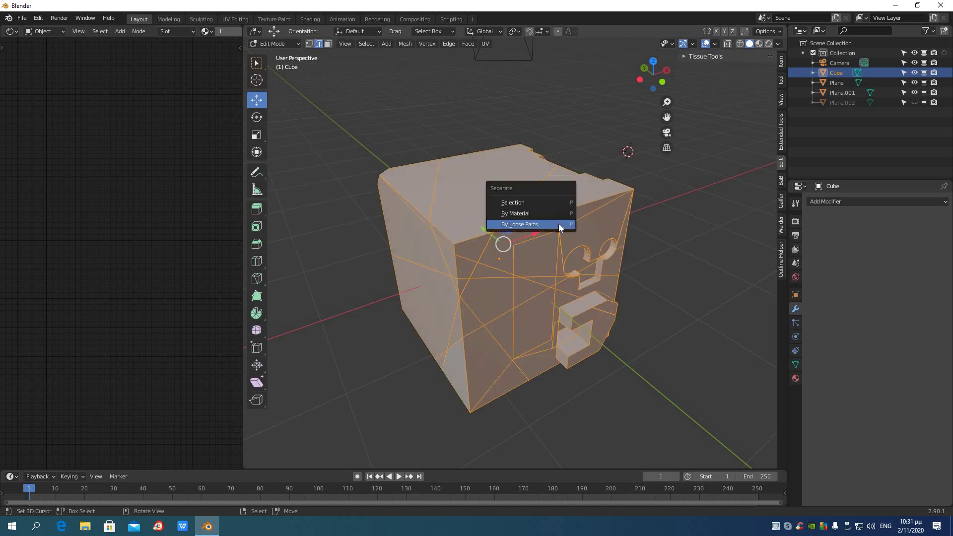
left_click(558, 224)
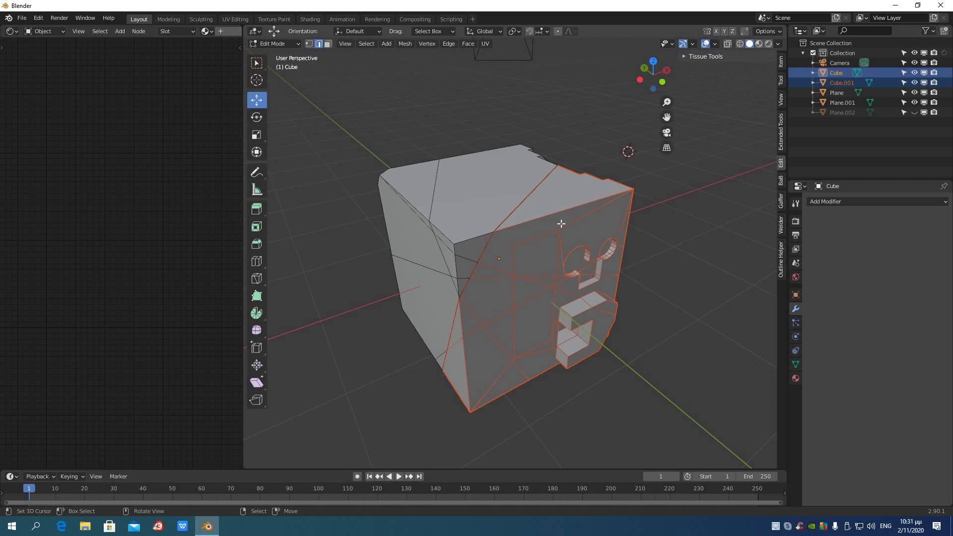
Step: In Object Mode, select the separated front piece and move it along the Y axis away from the rest of the cube
key("Tab")
left_click(546, 205)
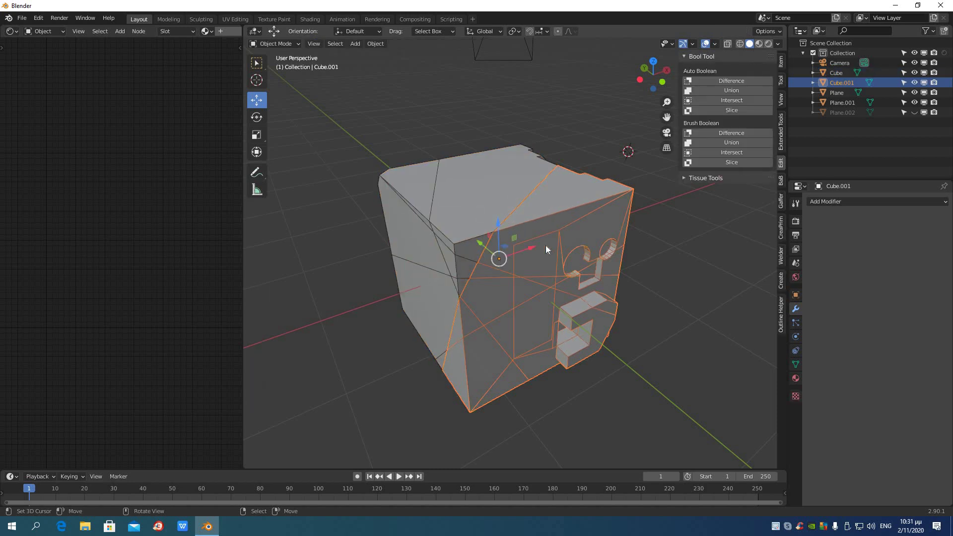
left_click_drag(483, 247, 532, 248)
middle_click_drag(532, 248, 511, 260)
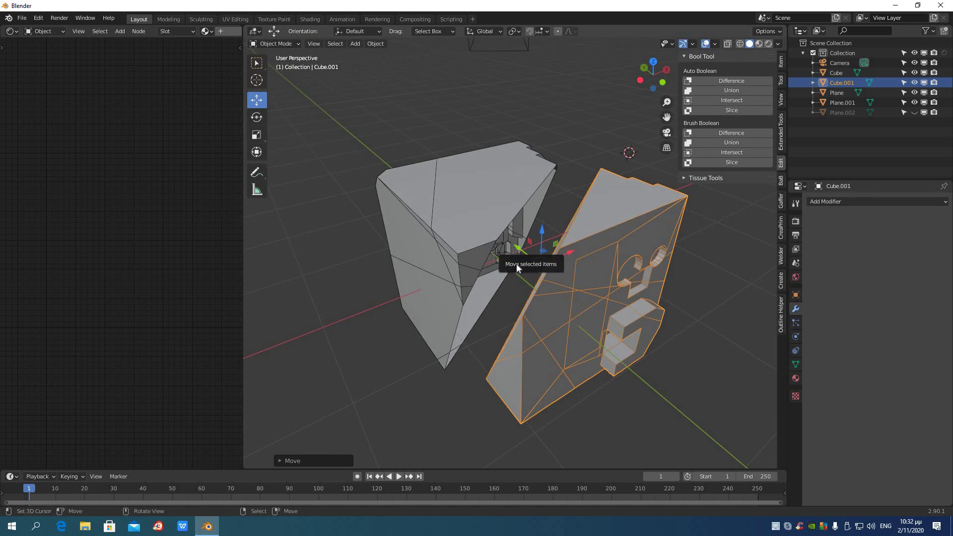
mouse_move(558, 288)
middle_mouse_down()
mouse_move(605, 282)
mouse_move(575, 287)
middle_mouse_up()
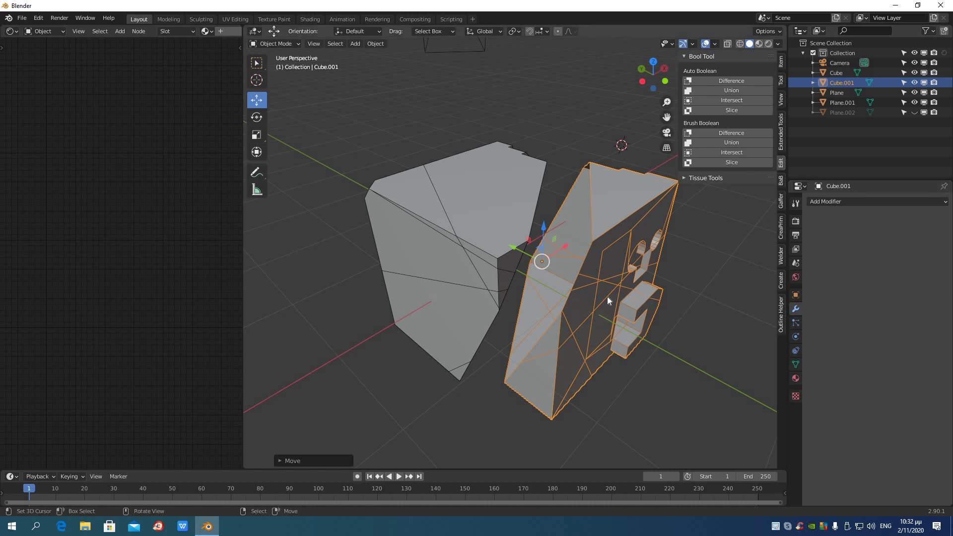
middle_click_drag(606, 295, 603, 259)
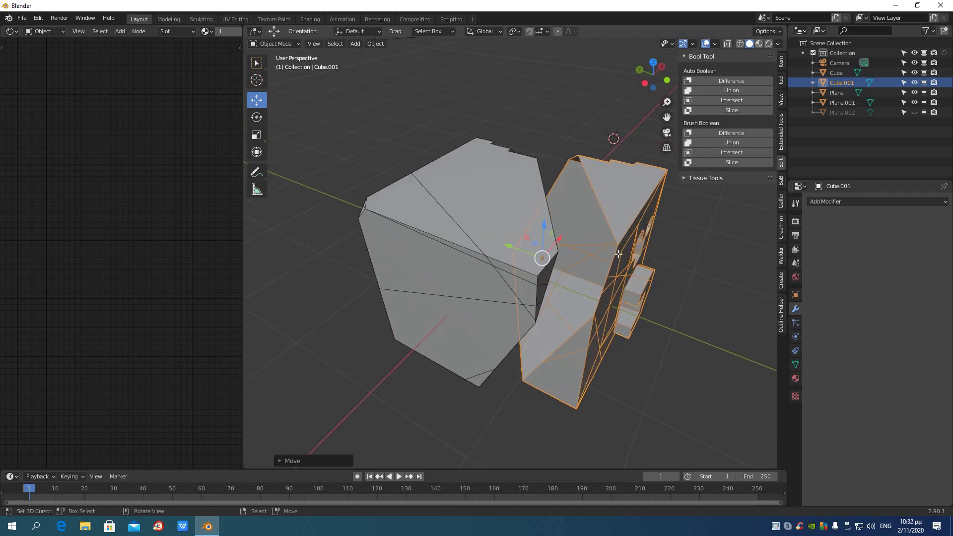
Step: In Edit Mode, select the open boundary edges of the separated piece across its top and down the upper part of its slanted corner
key("Tab")
left_click(609, 221)
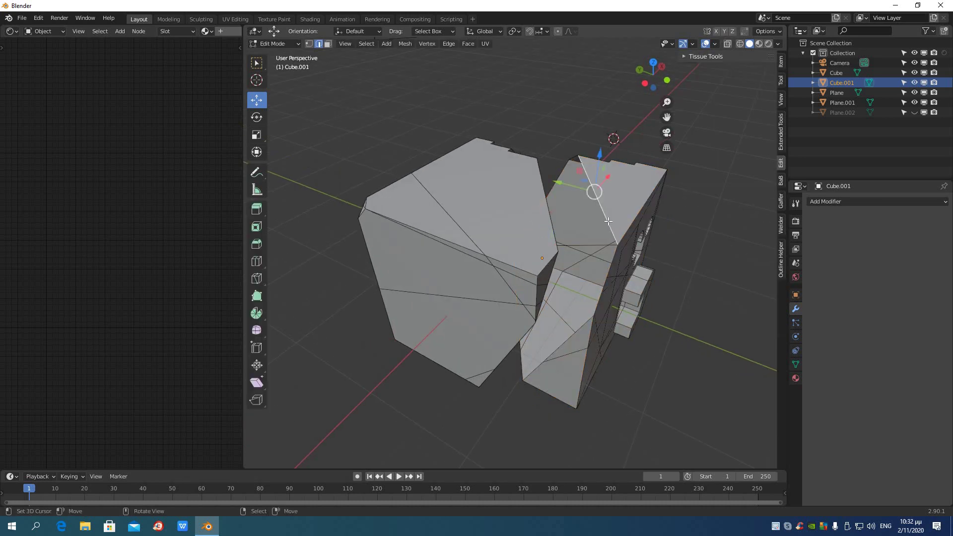
middle_click_drag(621, 249, 596, 244)
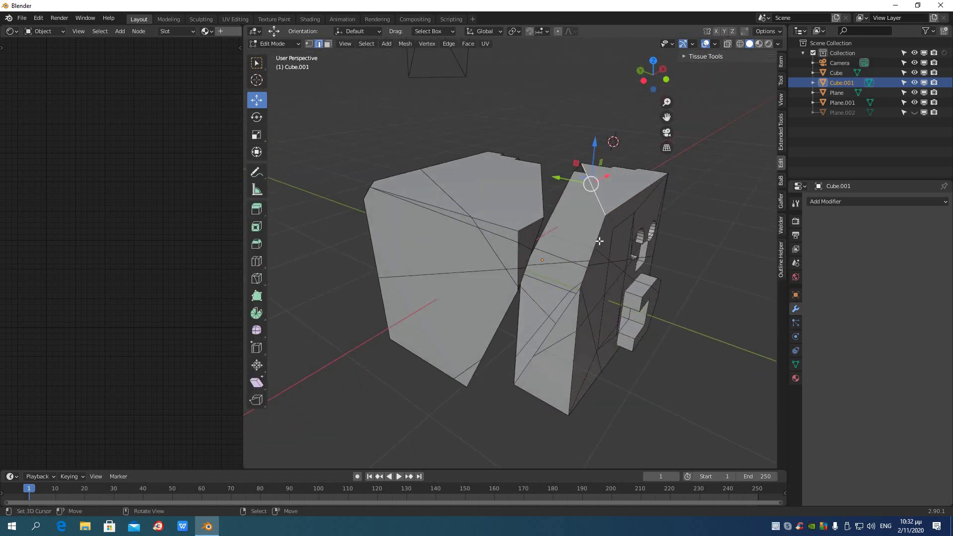
left_click(598, 236, "shift")
left_click(587, 262, "shift")
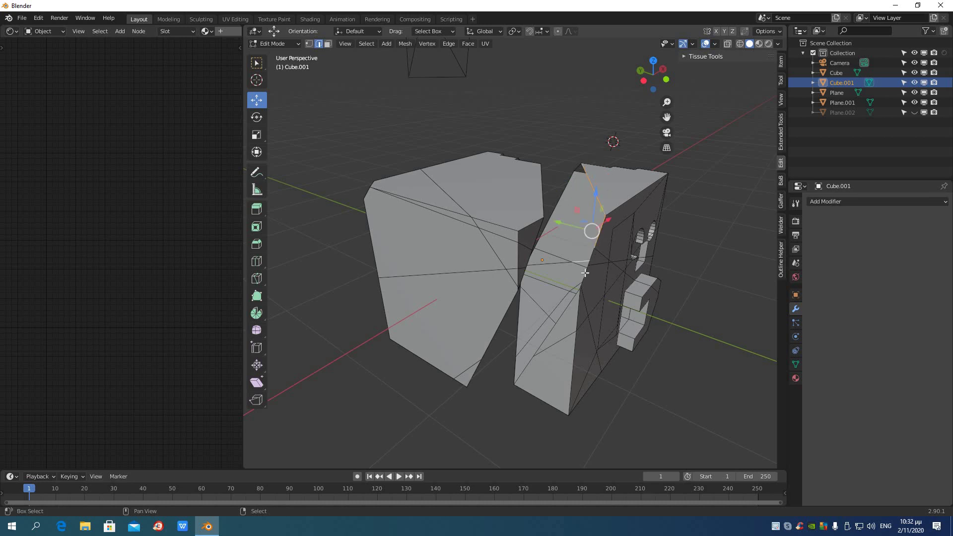
left_click(583, 260, "shift")
middle_click_drag(590, 285, 599, 287)
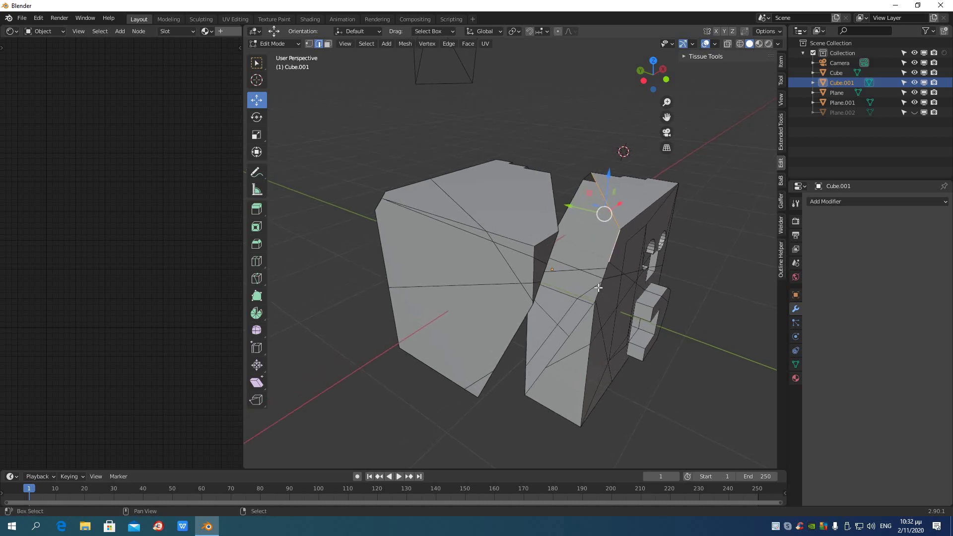
left_click(600, 288, "shift")
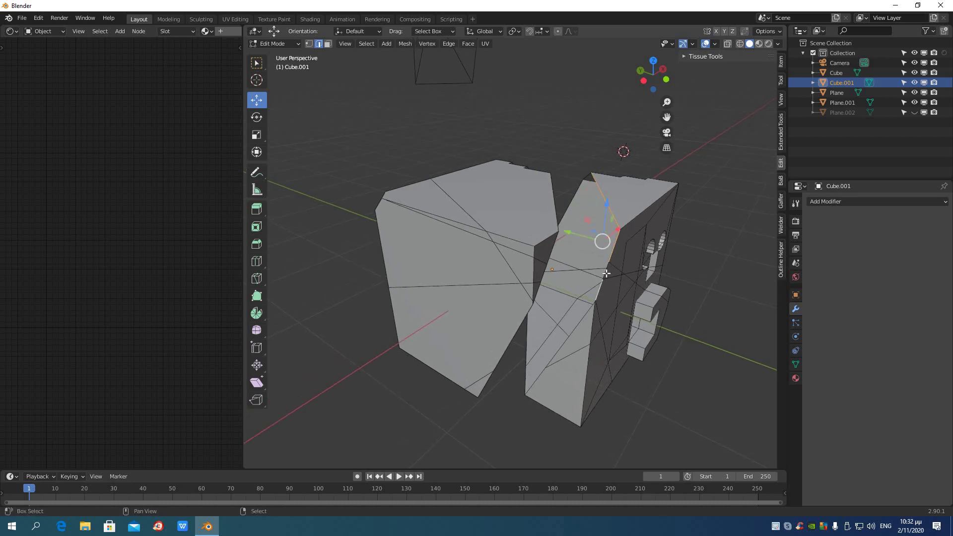
Step: Extend the boundary selection down the lower slanted edges to the bottom corner of the separated piece
left_click(595, 328, "shift")
left_click(596, 331, "shift")
middle_click_drag(597, 330, 603, 330)
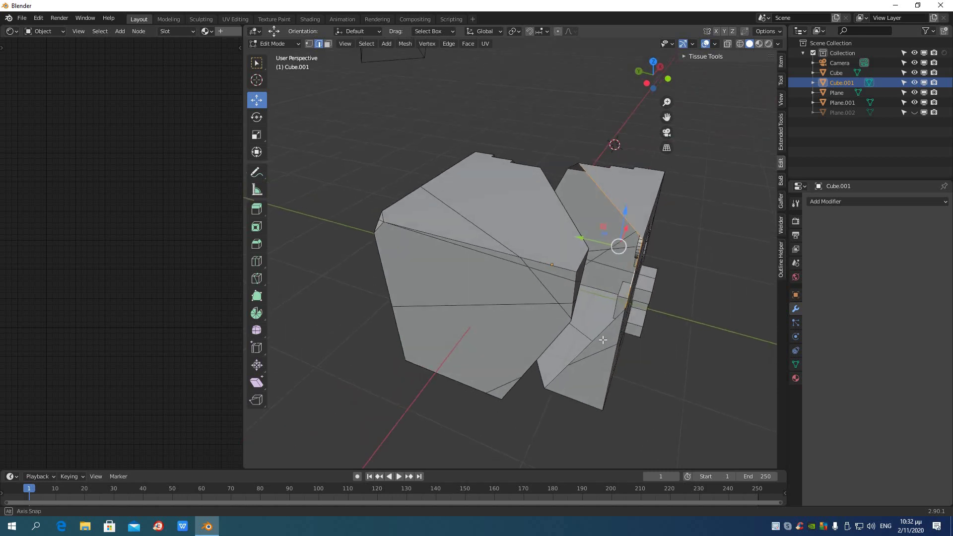
left_click(605, 329, "shift")
left_click(569, 372, "shift")
left_click(545, 375, "shift")
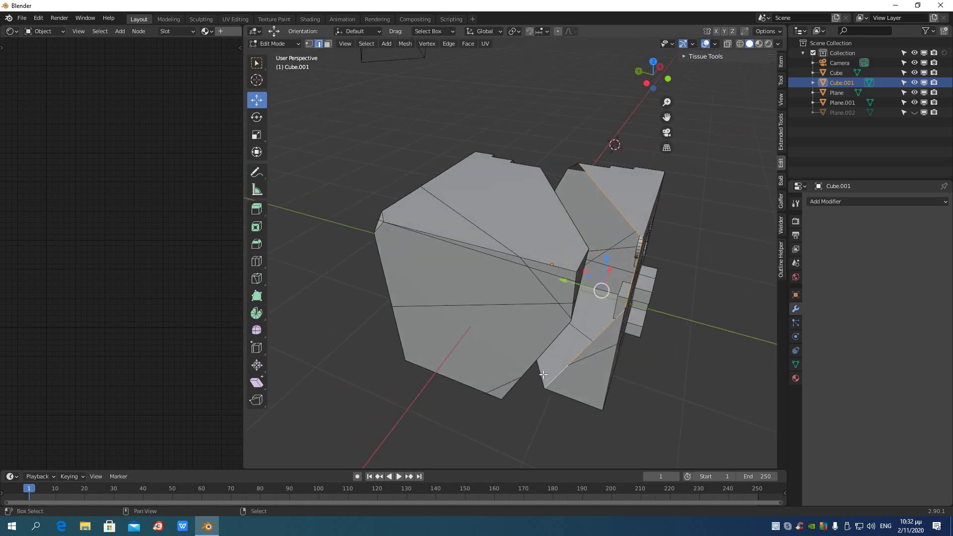
left_click(566, 367, "shift")
Step: Add the remaining open edges along the underside and up the far side to complete the boundary loop
middle_click_drag(566, 367, 459, 372)
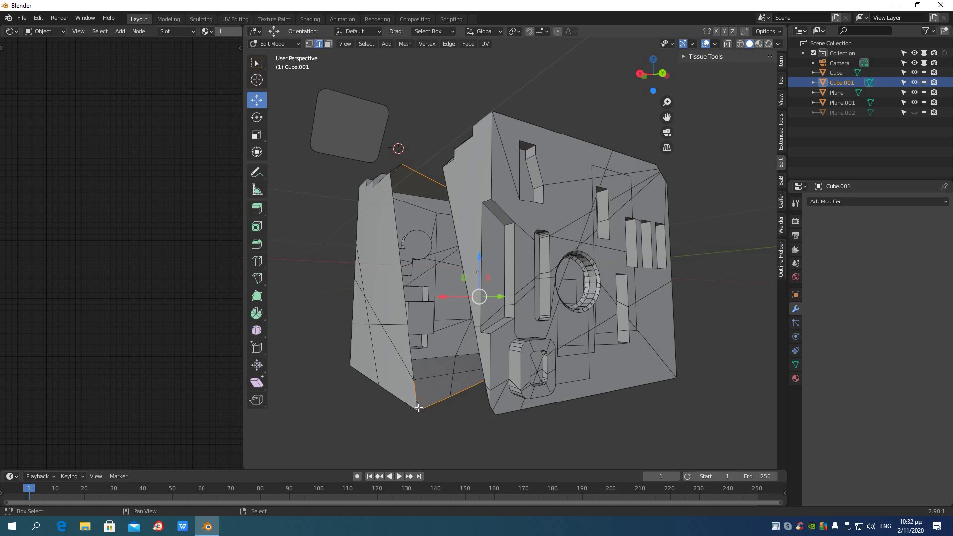
left_click(419, 407, "shift")
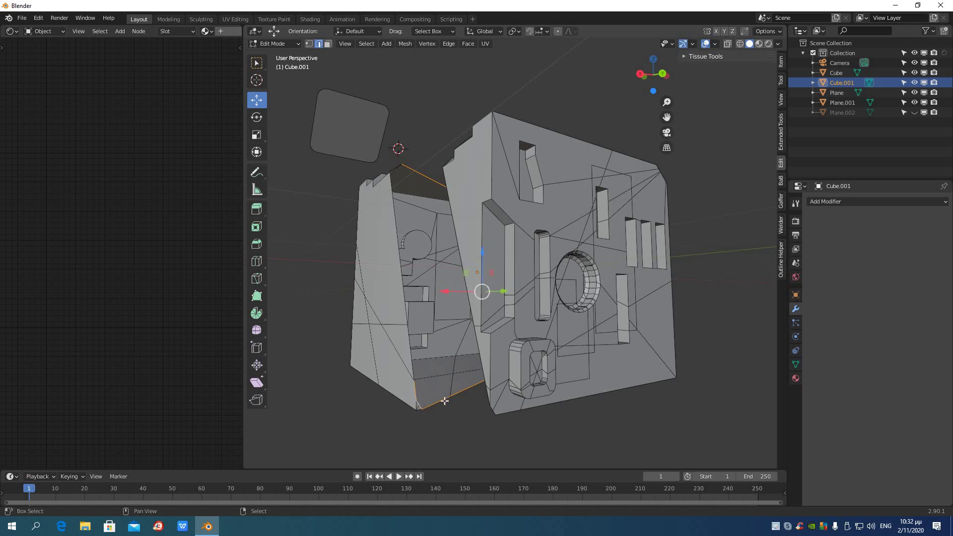
mouse_move(445, 401)
middle_mouse_down()
mouse_move(463, 390)
mouse_move(443, 387)
middle_mouse_up()
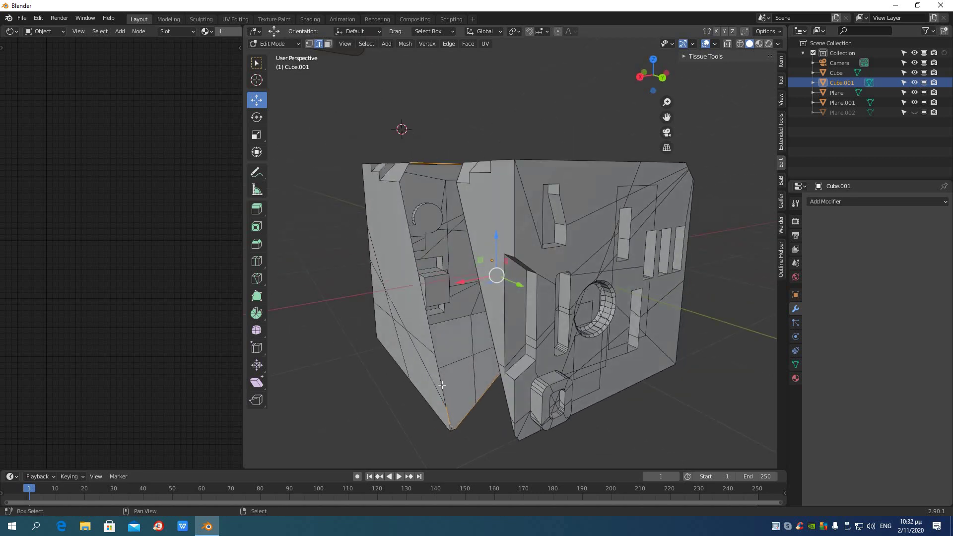
left_click(442, 386, "shift")
left_click(428, 321, "shift")
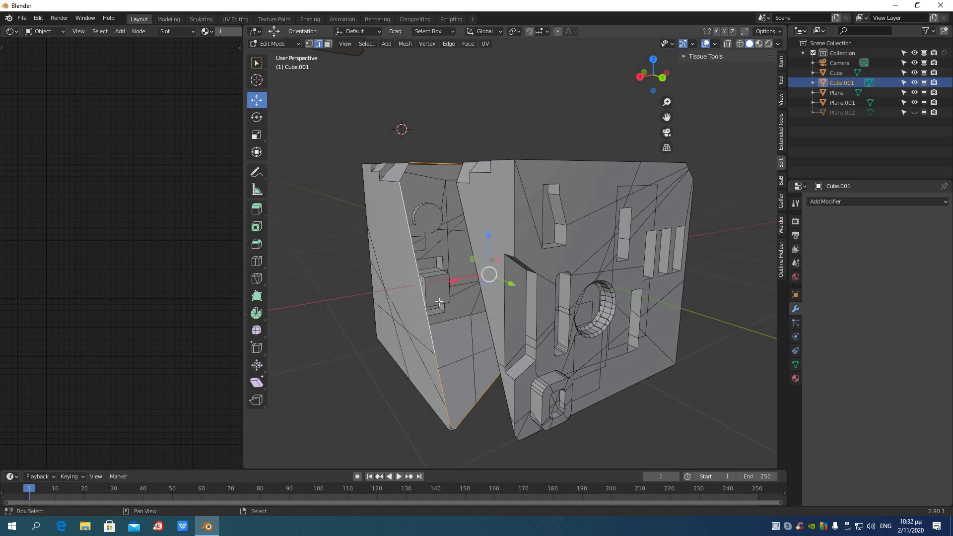
middle_click_drag(439, 303, 400, 225)
left_click(399, 223, "shift")
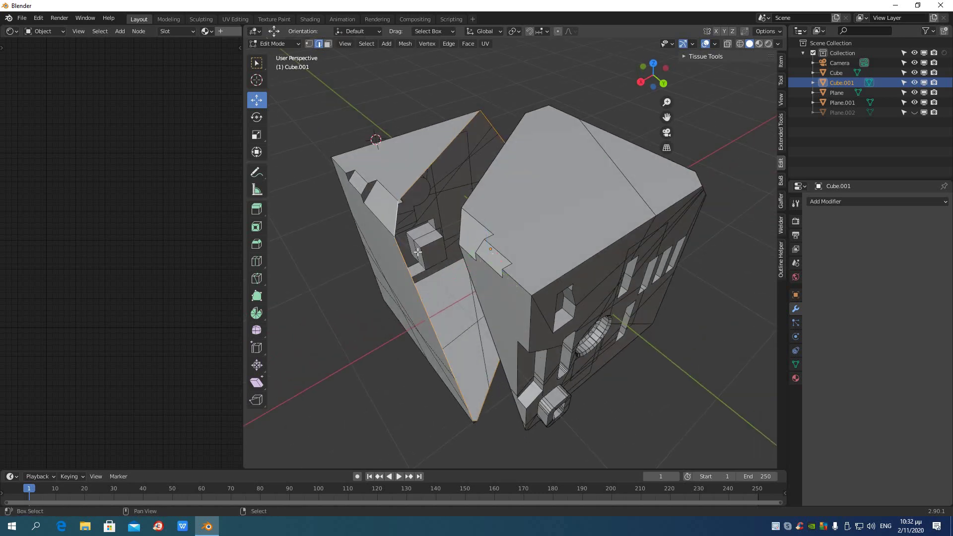
Step: Fill the selected boundary loop with a face, and in Object Mode move the capped piece along the Y axis away from the cube
middle_click_drag(459, 280, 594, 291)
key("f")
key("Tab")
left_click(594, 291)
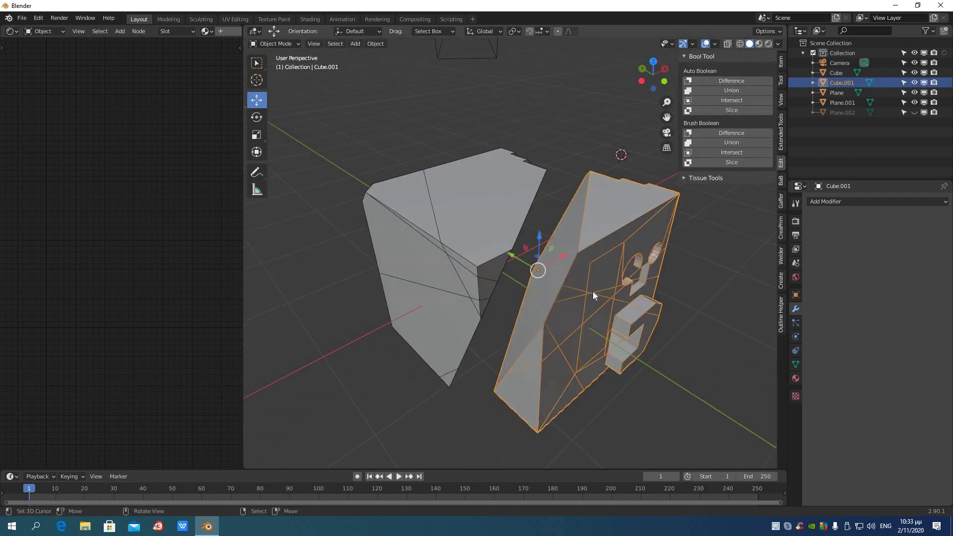
left_click_drag(517, 256, 556, 295)
middle_click_drag(556, 295, 559, 318)
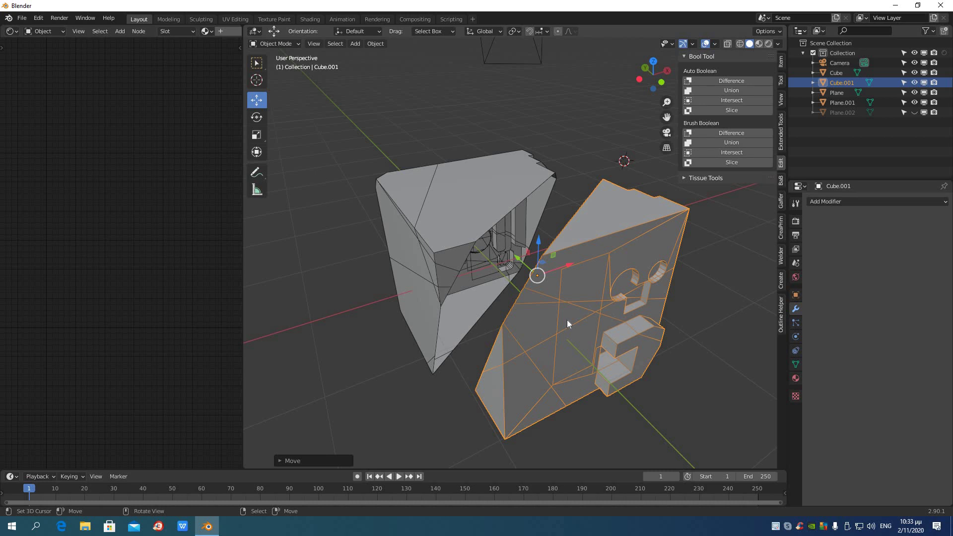
middle_click_drag(567, 320, 601, 333)
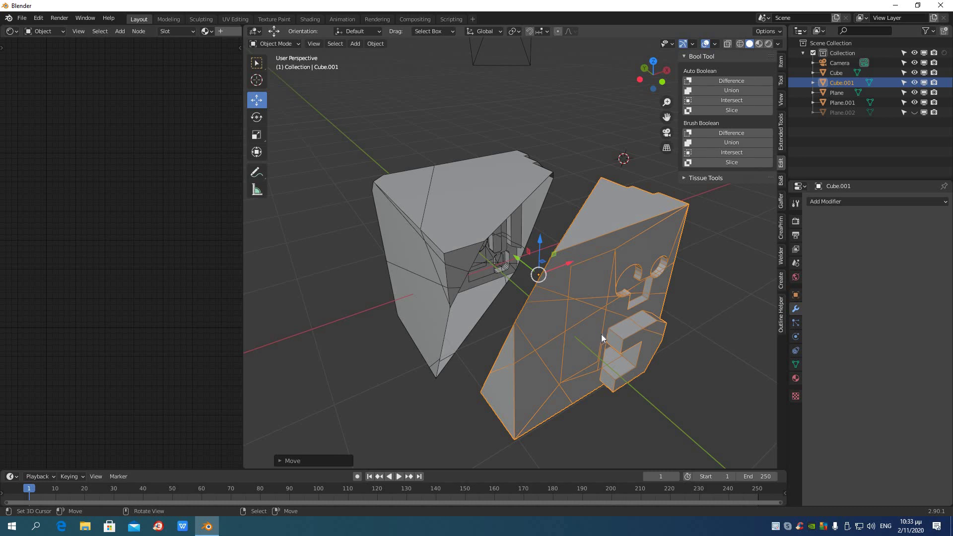
middle_click_drag(645, 338, 663, 346)
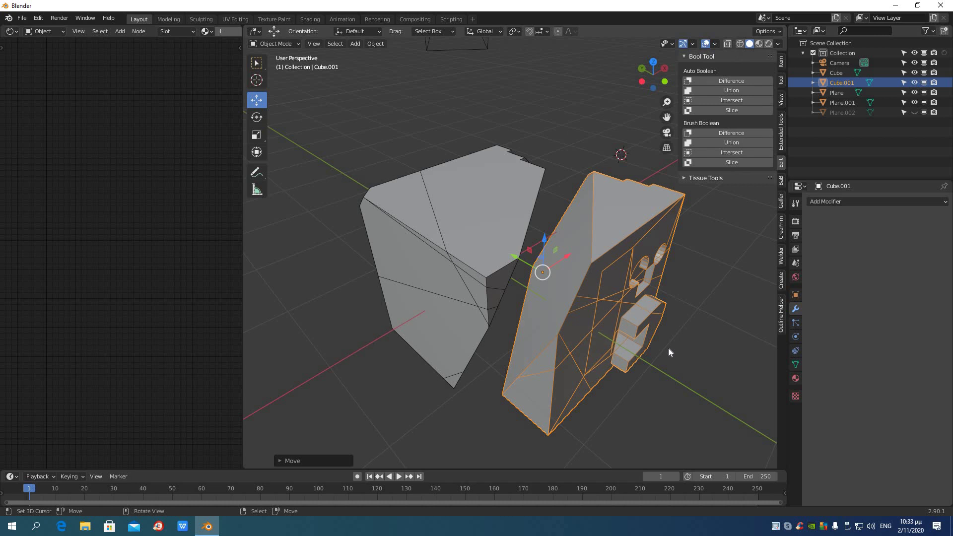
mouse_move(669, 348)
middle_mouse_down()
mouse_move(693, 354)
mouse_move(693, 342)
mouse_move(668, 338)
middle_mouse_up()
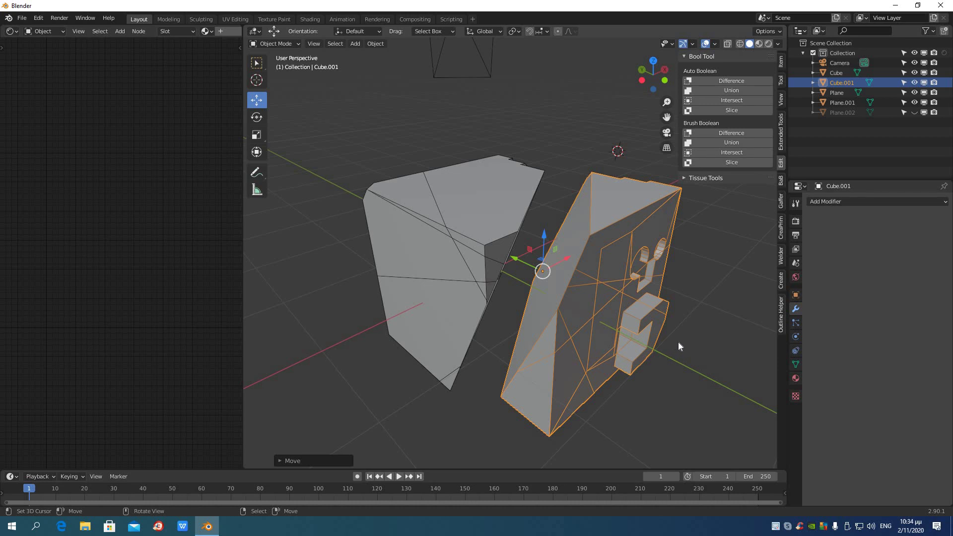
mouse_move(679, 342)
middle_mouse_down()
mouse_move(649, 341)
mouse_move(691, 342)
mouse_move(669, 320)
mouse_move(675, 330)
middle_mouse_up()
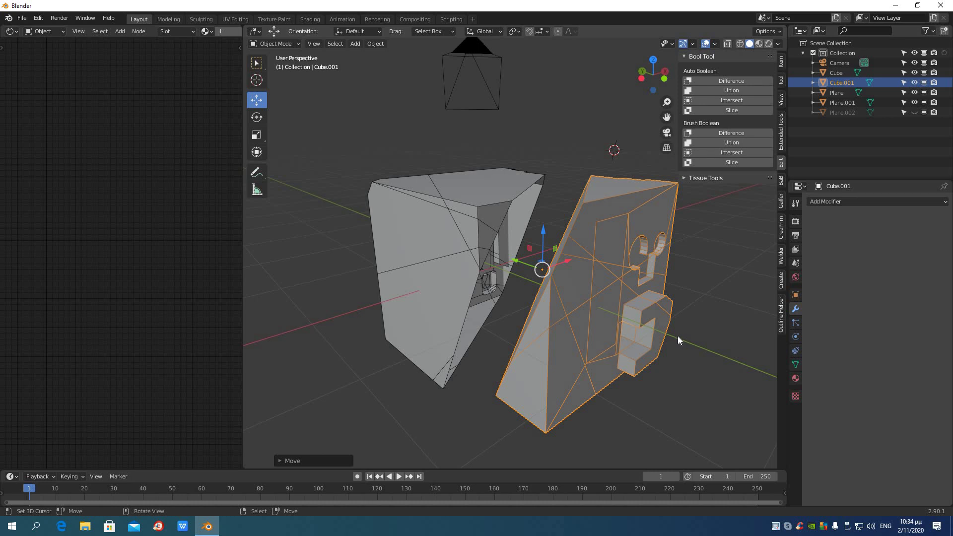
middle_click_drag(678, 336, 566, 340)
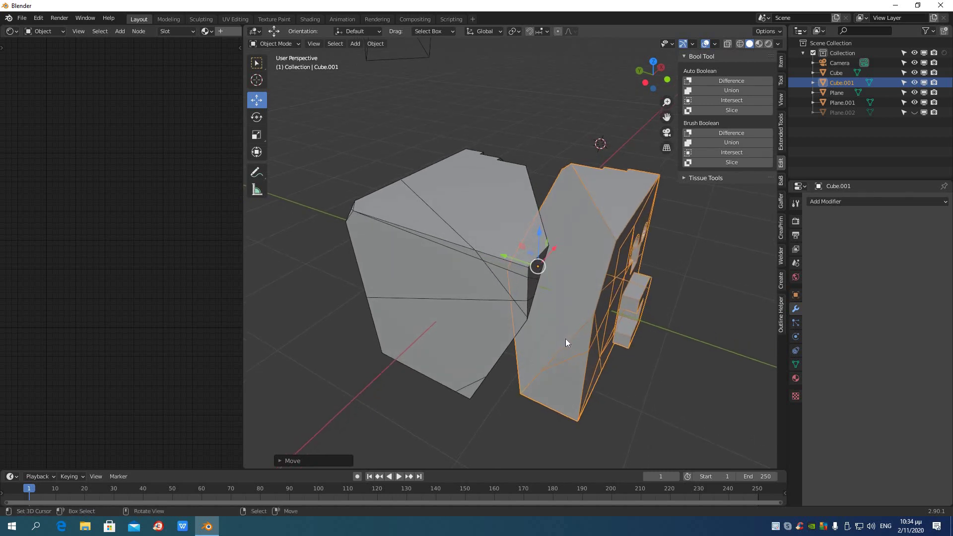